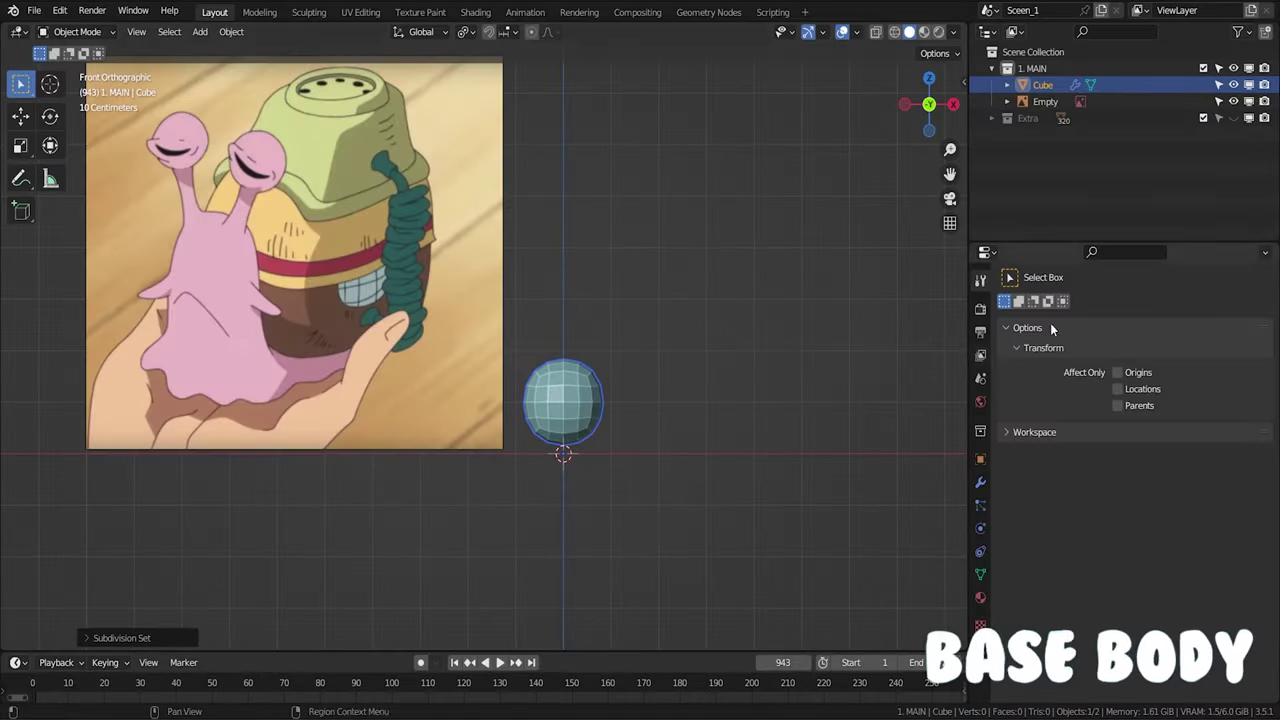
Shade the sphere smooth and enter Edit Mode in top view.
right_click(830, 415)
click(830, 415)
key(Tab)
key(KP_7)
scroll(672, 325, up, 4)
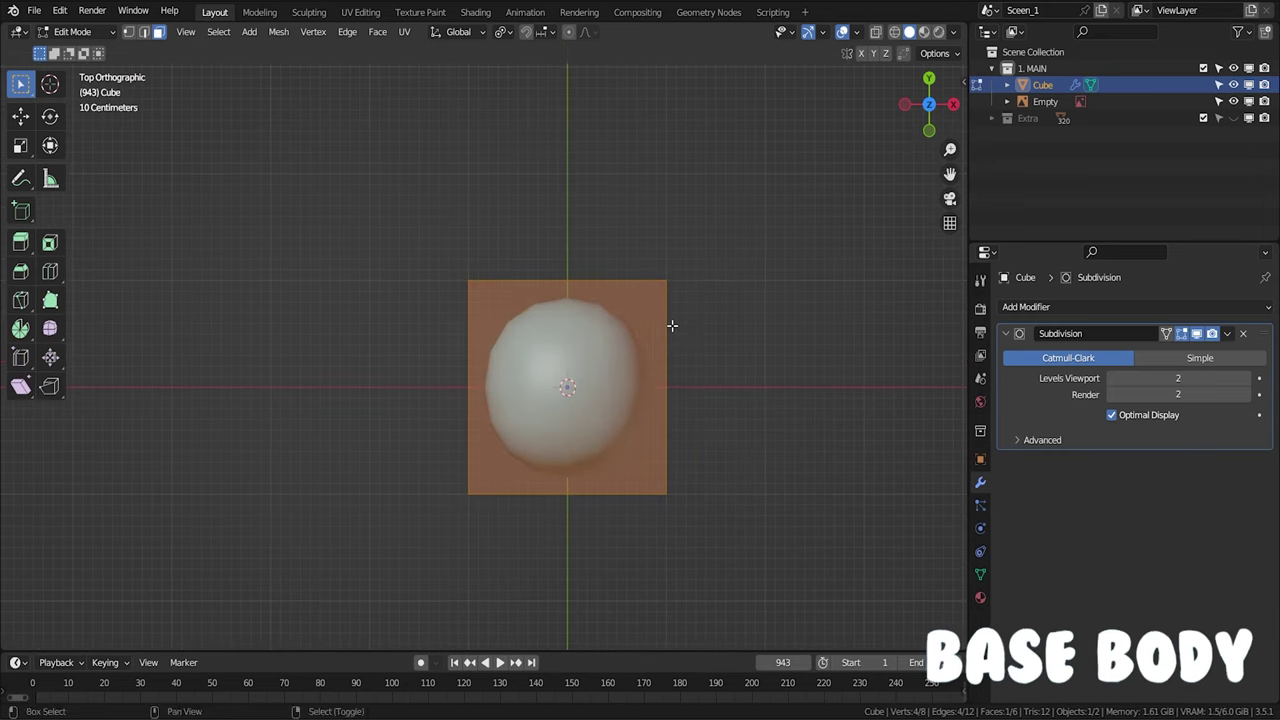
Pull vertices up along Z, add level-2 subdivision, and shift lip vertices along X.
key(Escape)
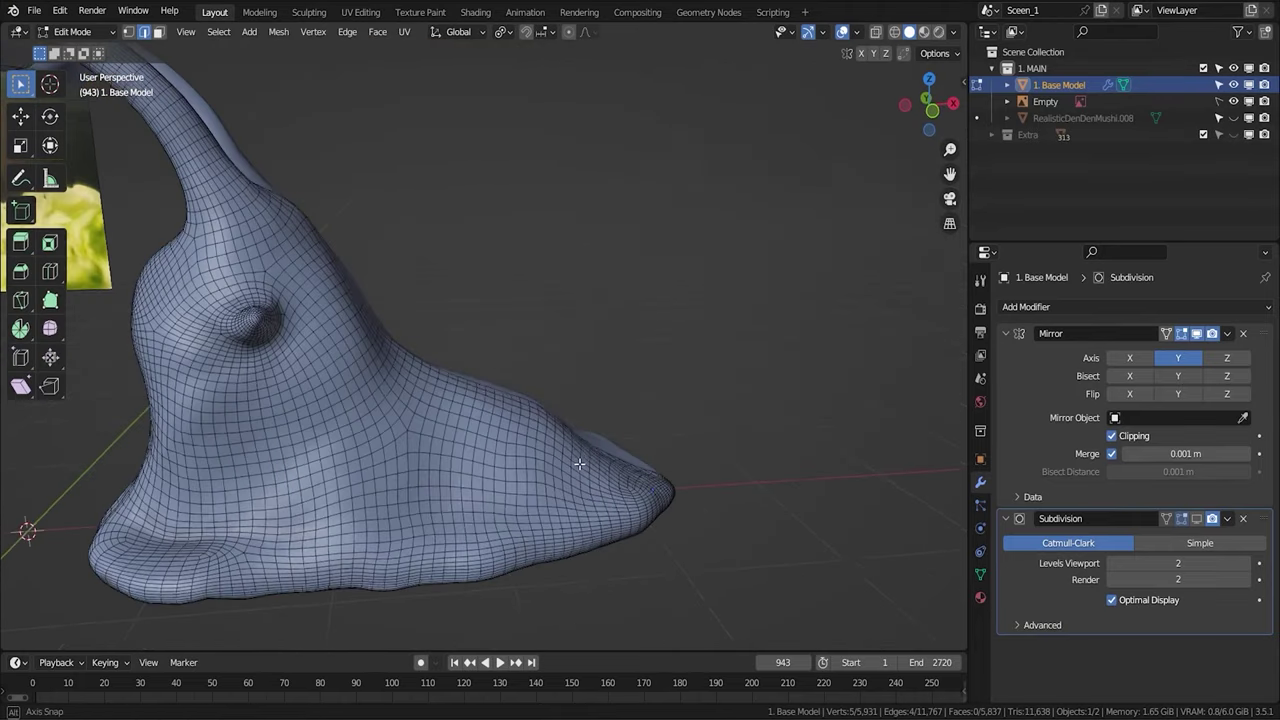
key(g)
key(z)
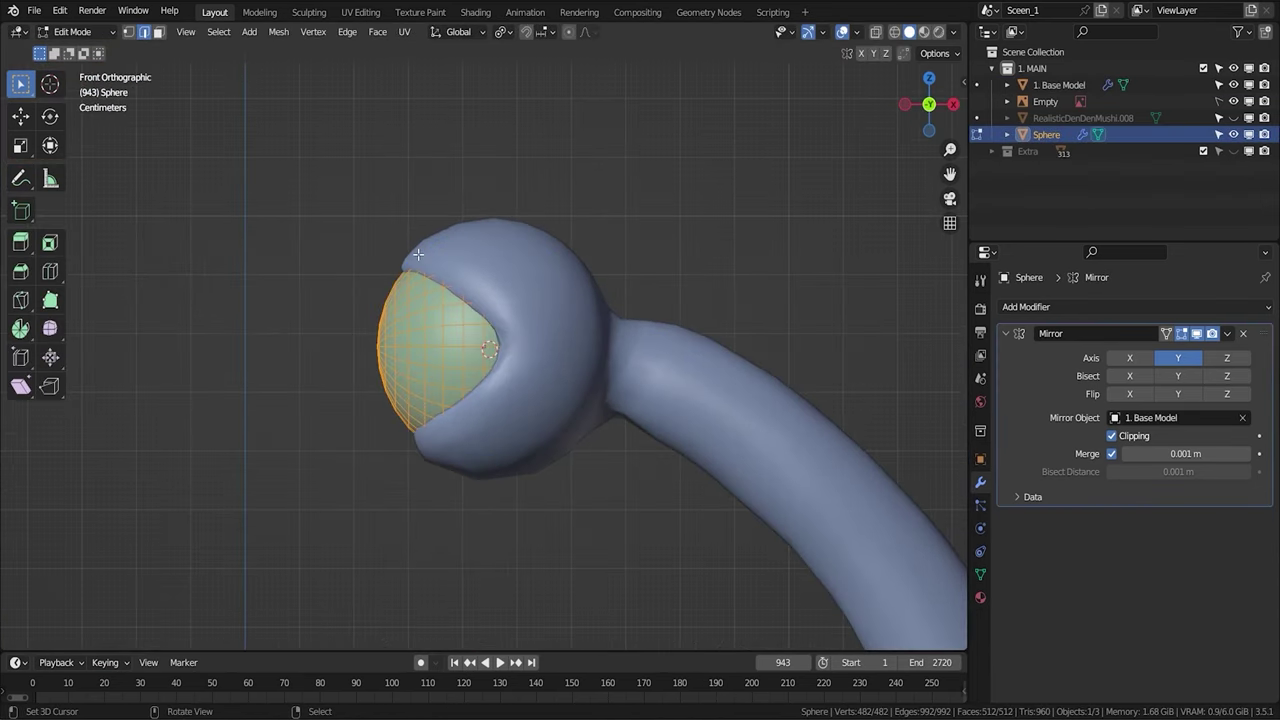
key(ctrl+2)
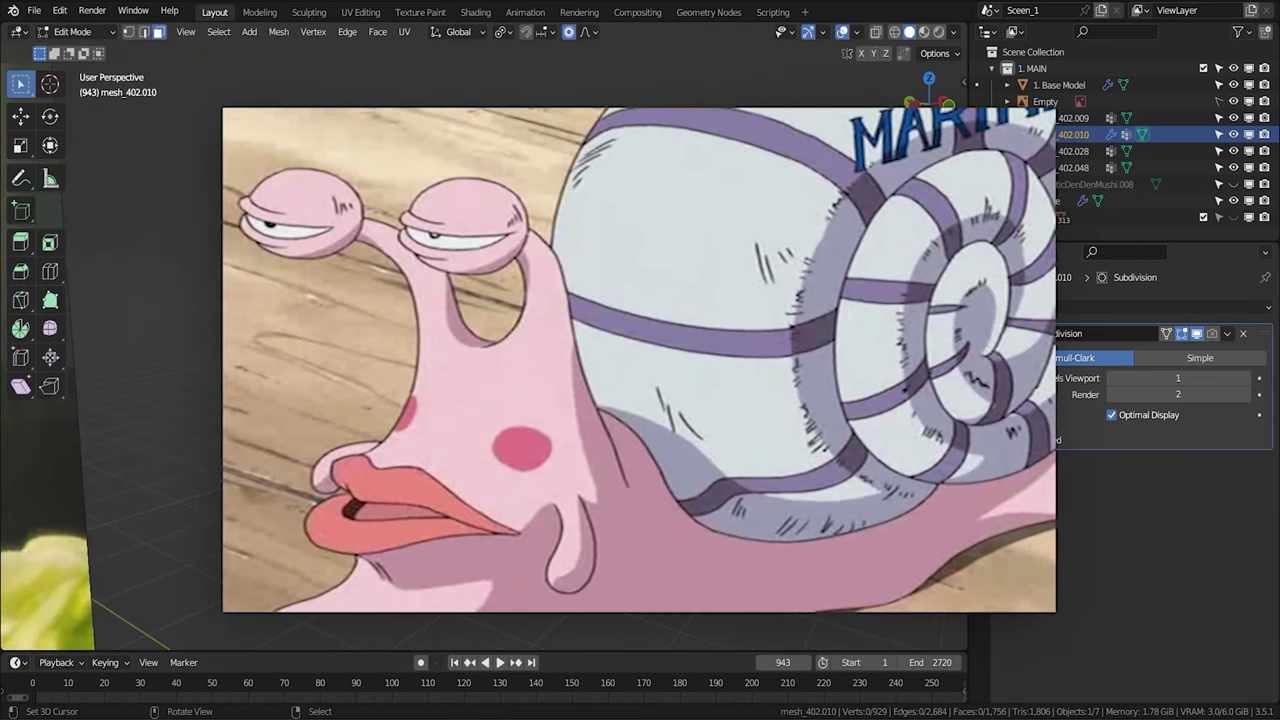
key(g)
key(x)
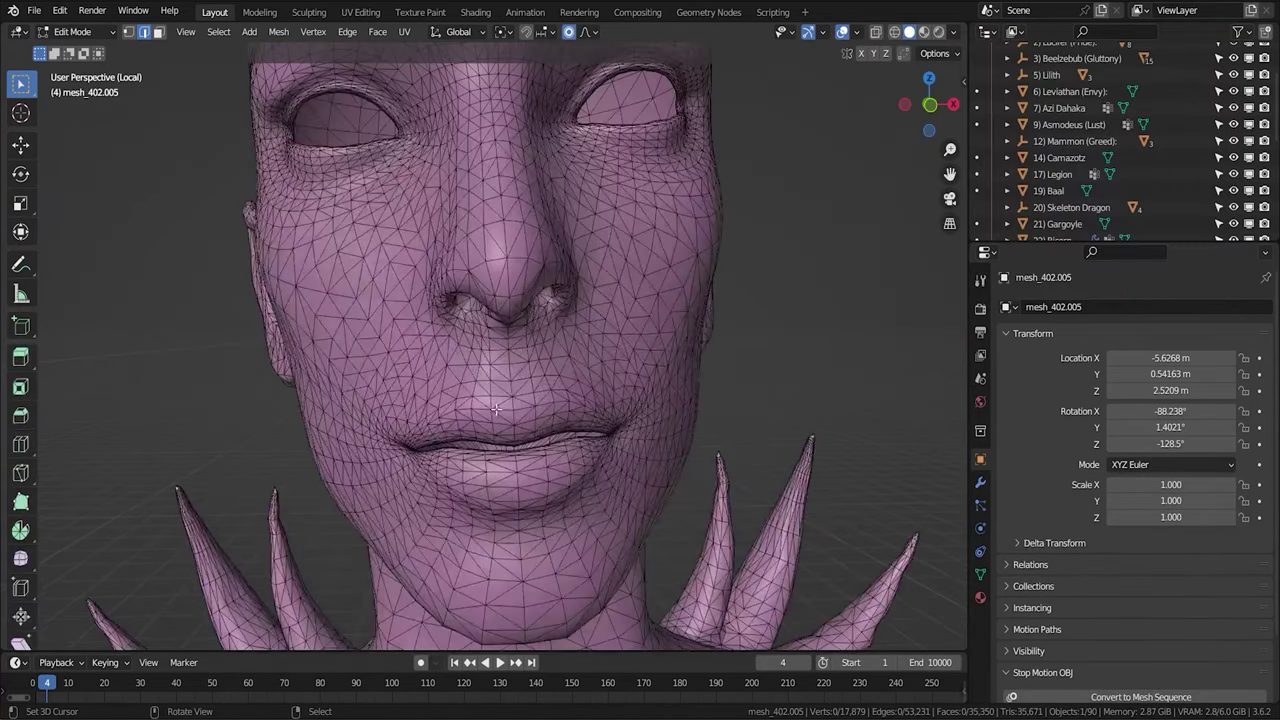
Circle-select the upper lip faces and check the sculpted lips from several angles.
key(c)
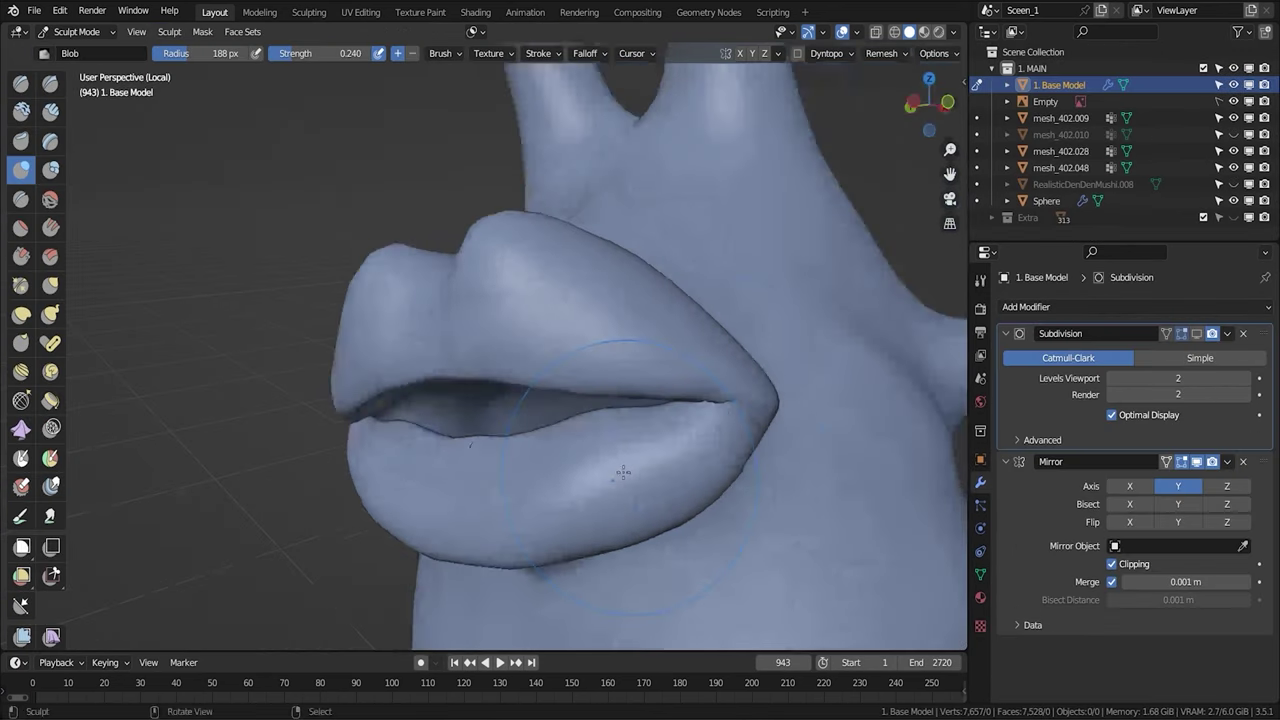
middle_drag(470, 350, 549, 348)
scroll(549, 348, up, 3)
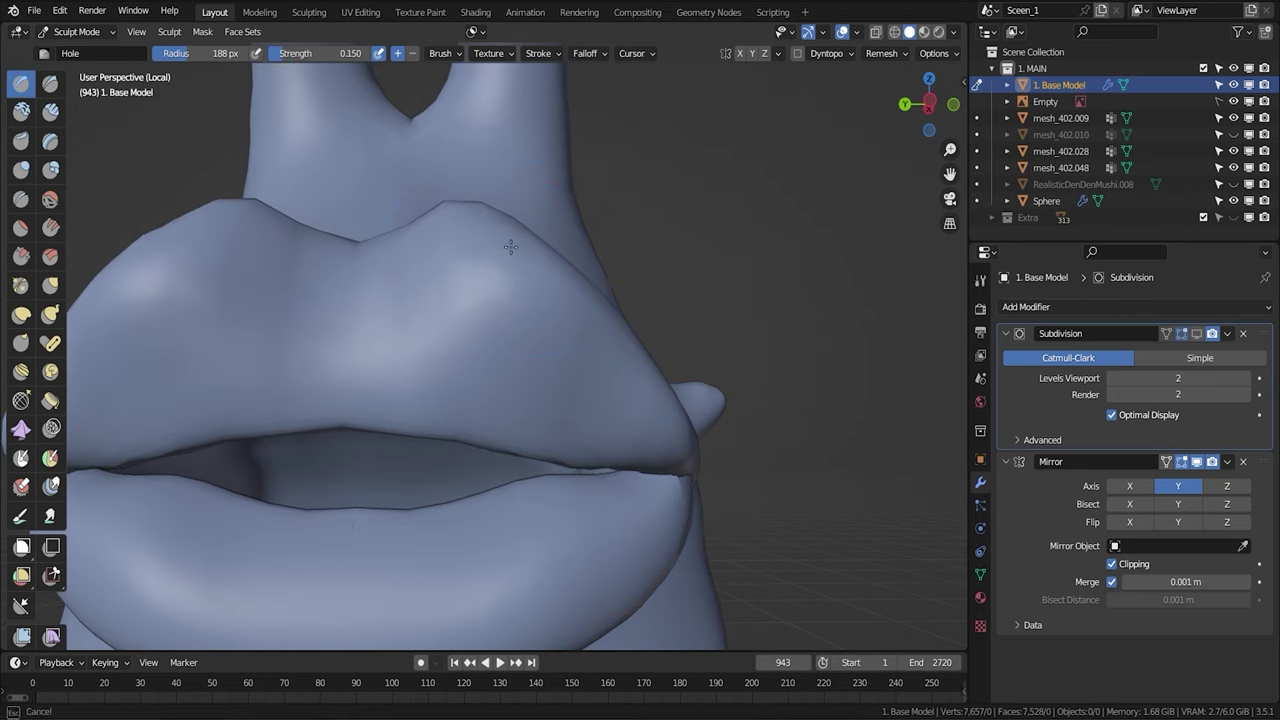
middle_drag(510, 246, 475, 303)
middle_drag(615, 362, 596, 321)
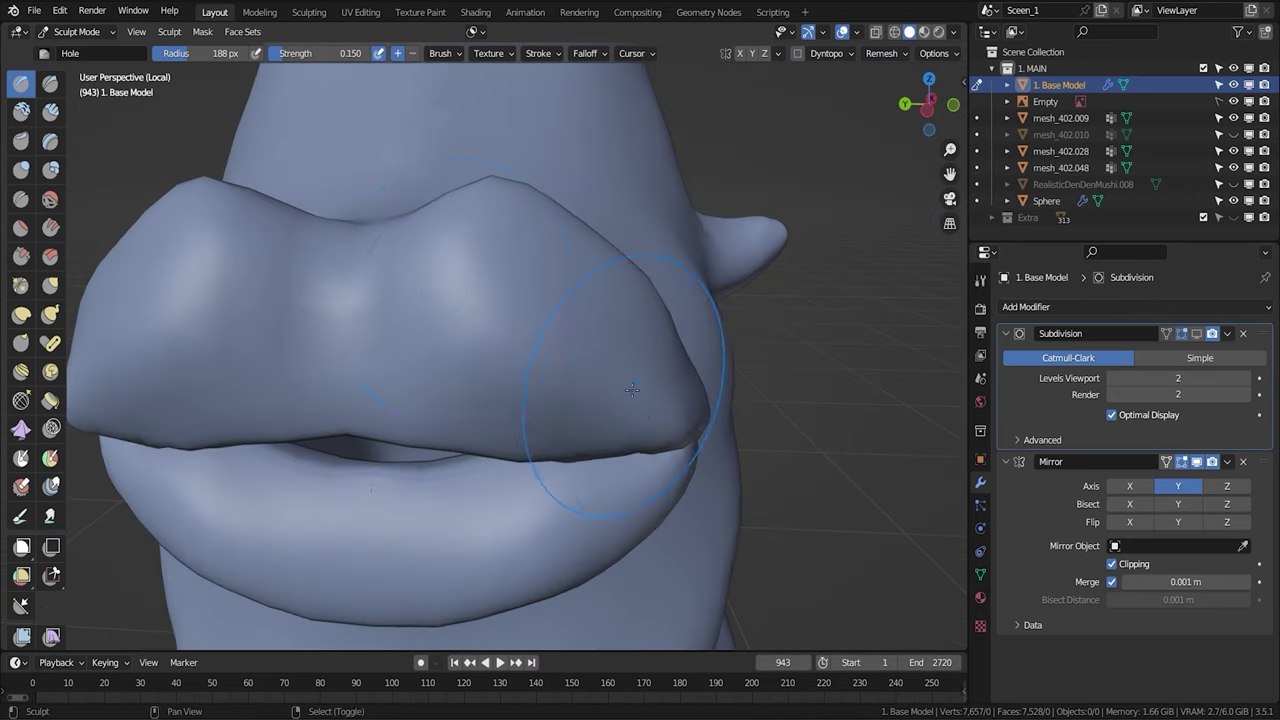
middle_drag(632, 389, 563, 320)
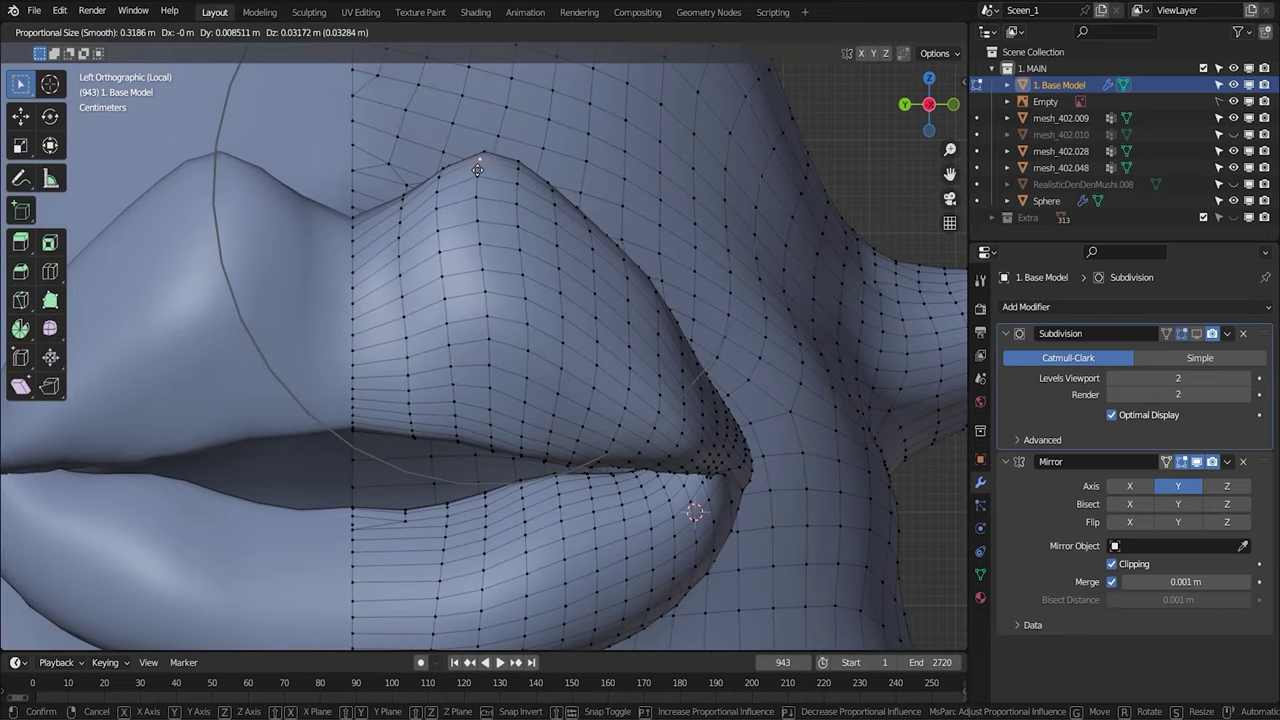
scroll(660, 245, down, 1)
middle_drag(674, 271, 540, 330)
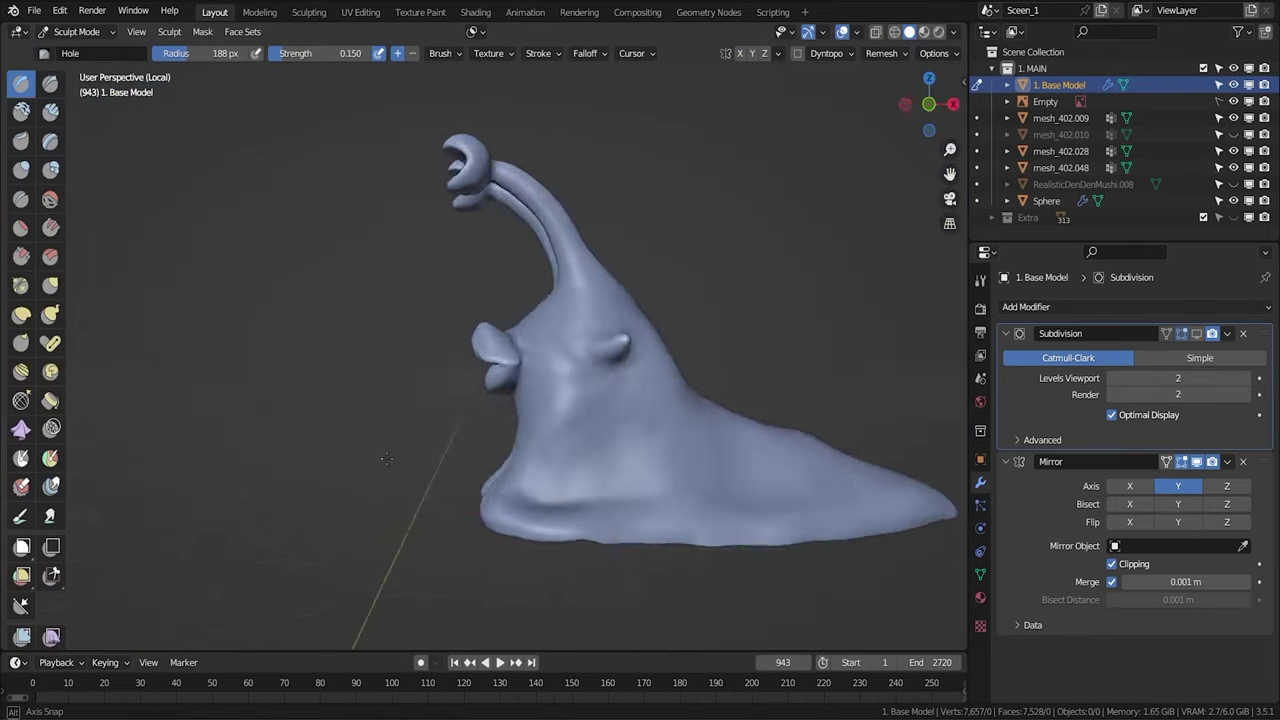
scroll(502, 360, up, 5)
mouse_move(502, 360)
middle_down()
mouse_move(414, 520)
mouse_move(629, 371)
mouse_move(656, 387)
mouse_move(560, 280)
mouse_move(371, 286)
middle_up()
Return to Object Mode and place the three mouth parts from side and front views.
key(ctrl+Tab)
key(KP_3)
middle_drag(592, 415, 466, 434)
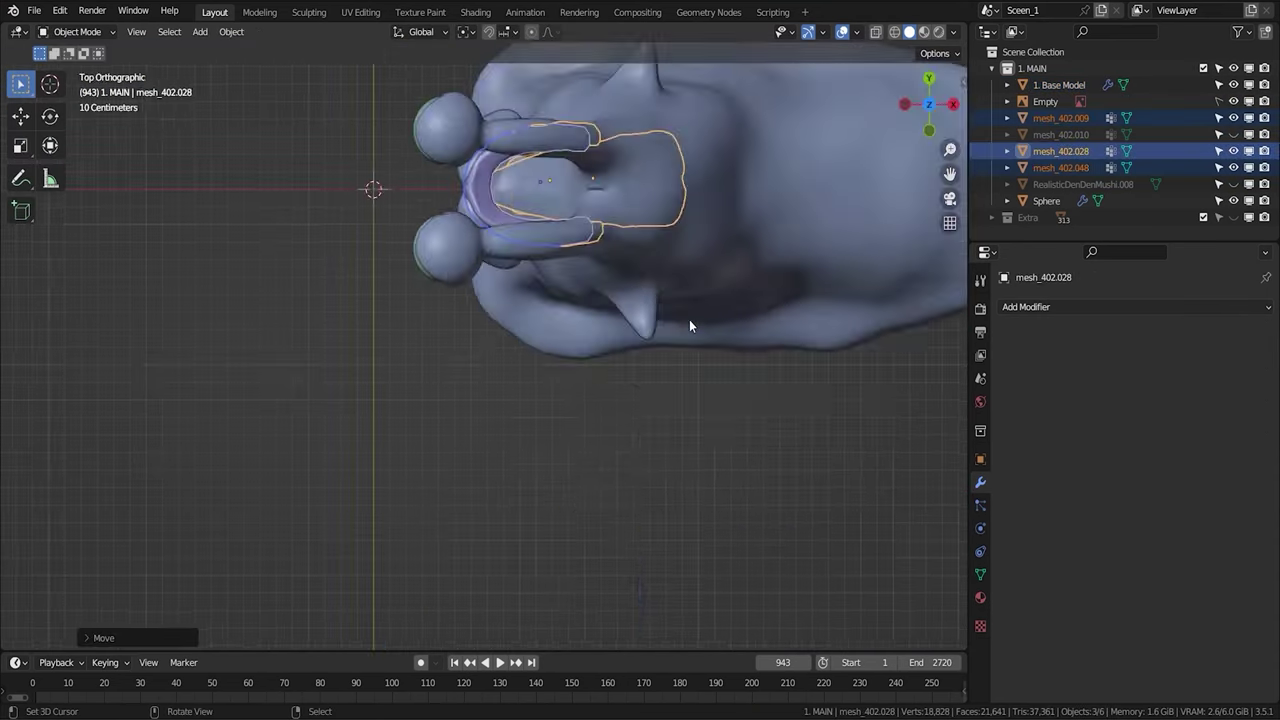
key(KP_1)
scroll(828, 233, up, 3)
key(alt+a)
middle_drag(828, 233, 469, 386)
Edit the Base Model body in front view and select the whole connected tooth.
click(633, 278)
key(Tab)
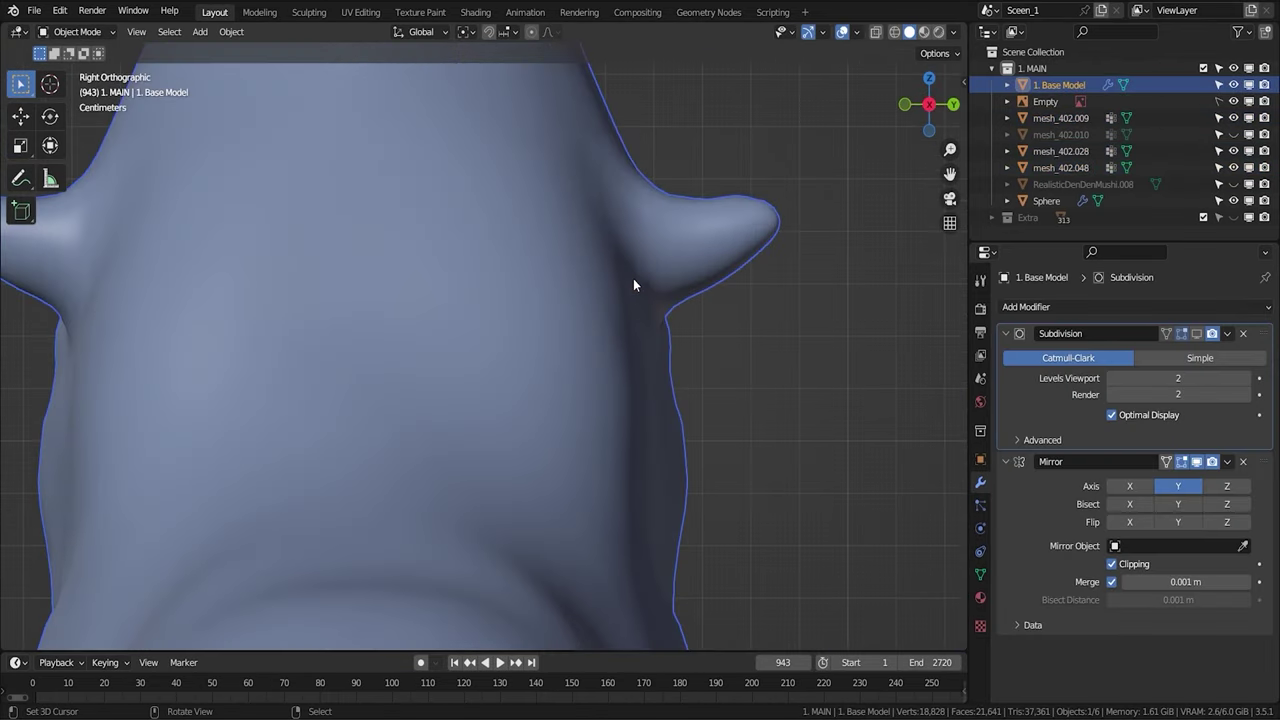
key(KP_1)
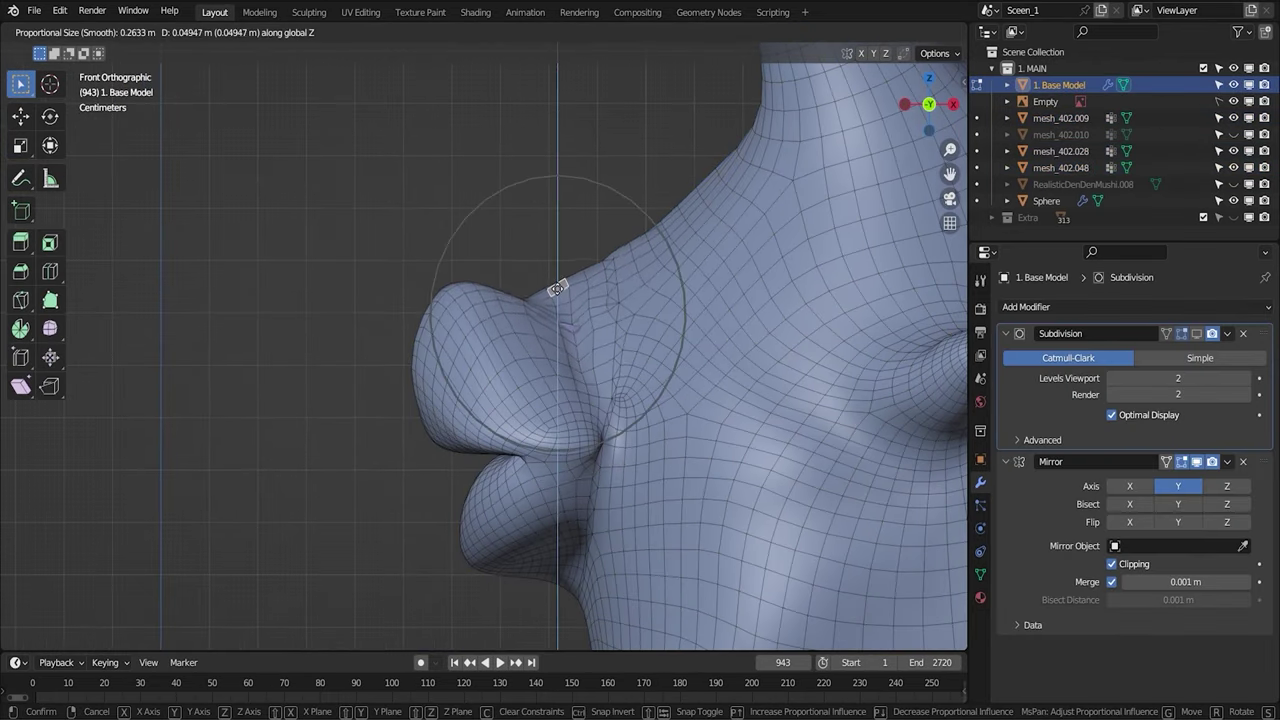
key(ctrl+l)
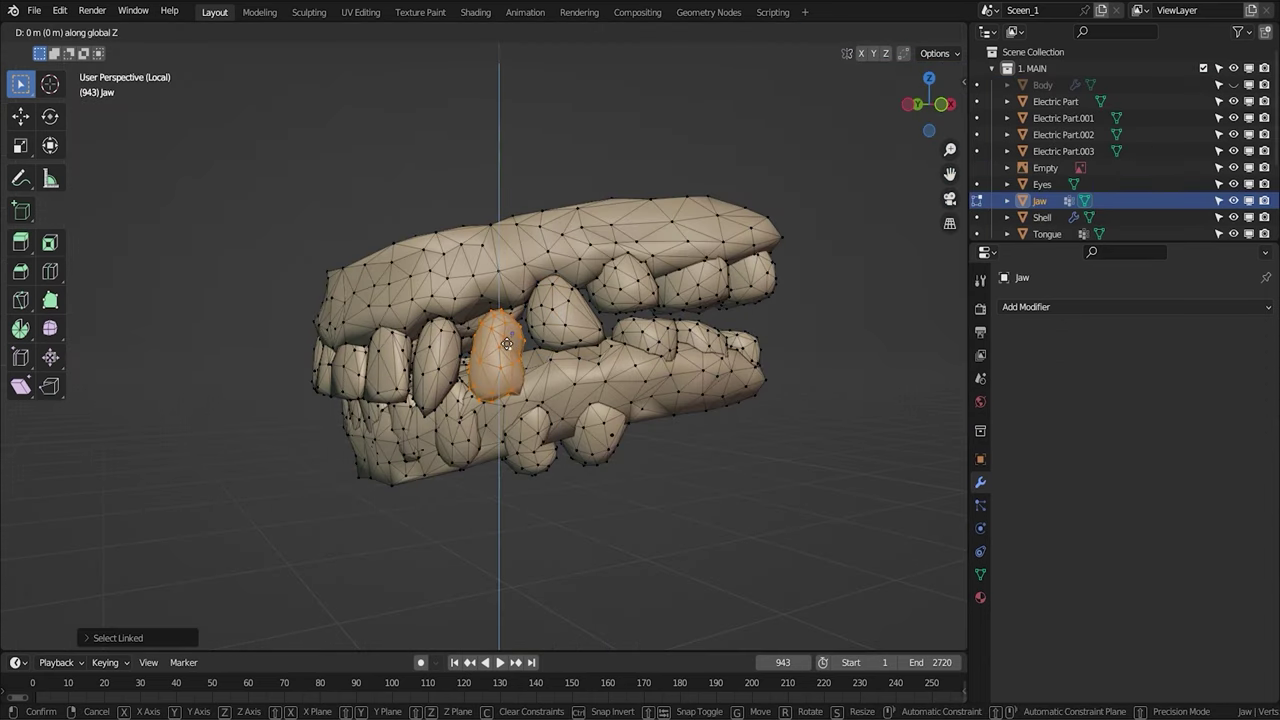
Confirm the tooth's position, then scale the teeth meshes along Y in wireframe.
click(585, 319)
key(Tab)
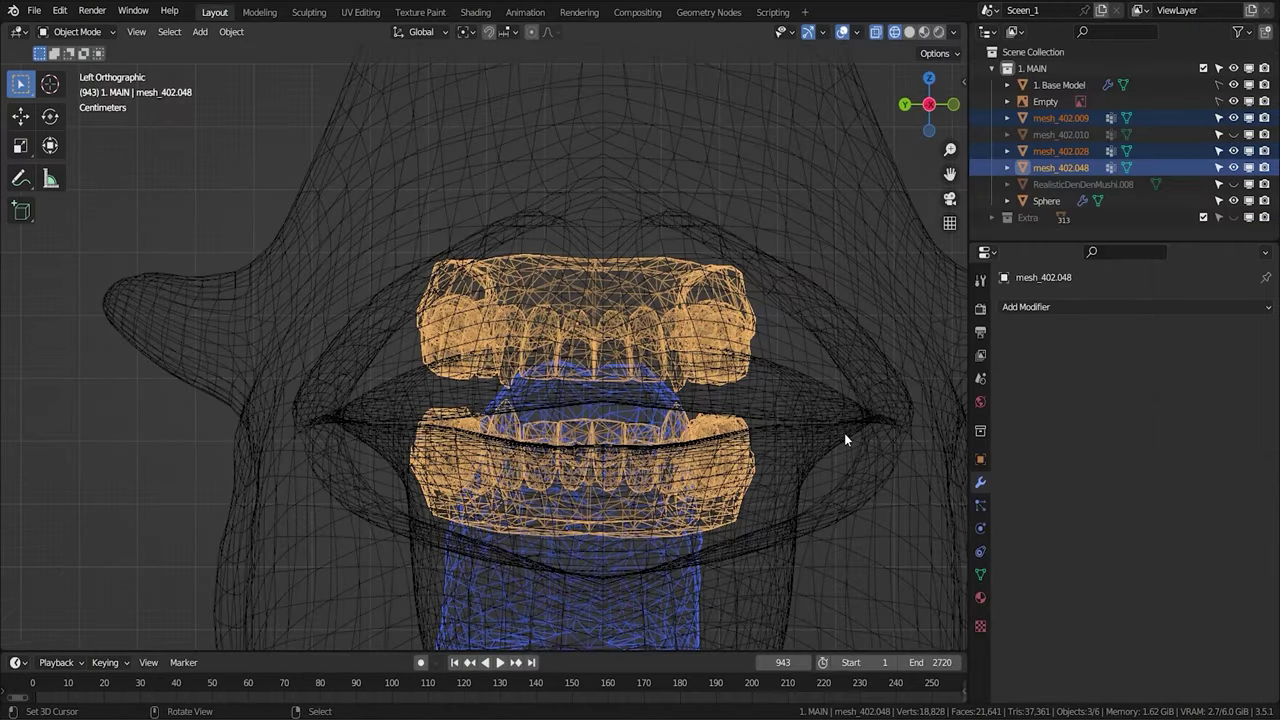
key(r)
click(864, 440)
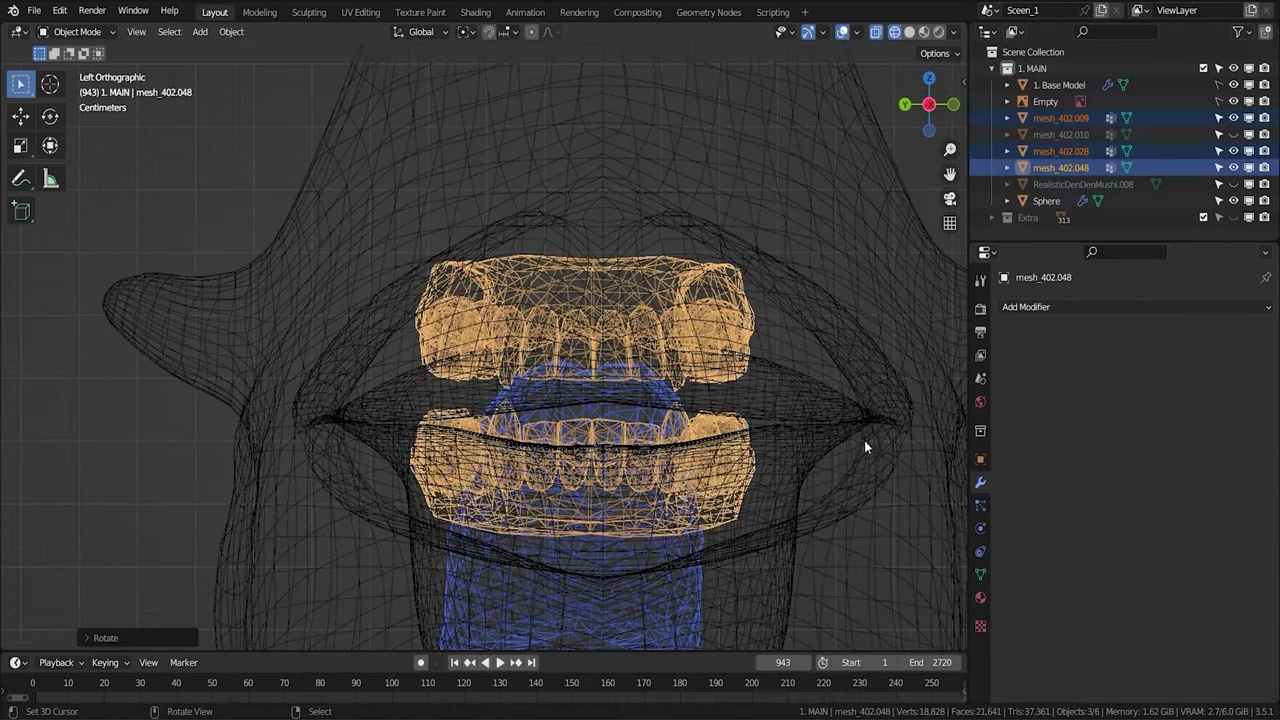
key(s)
key(y)
click(852, 540)
Move the mesh_402.028 teeth up along Z.
click(852, 540)
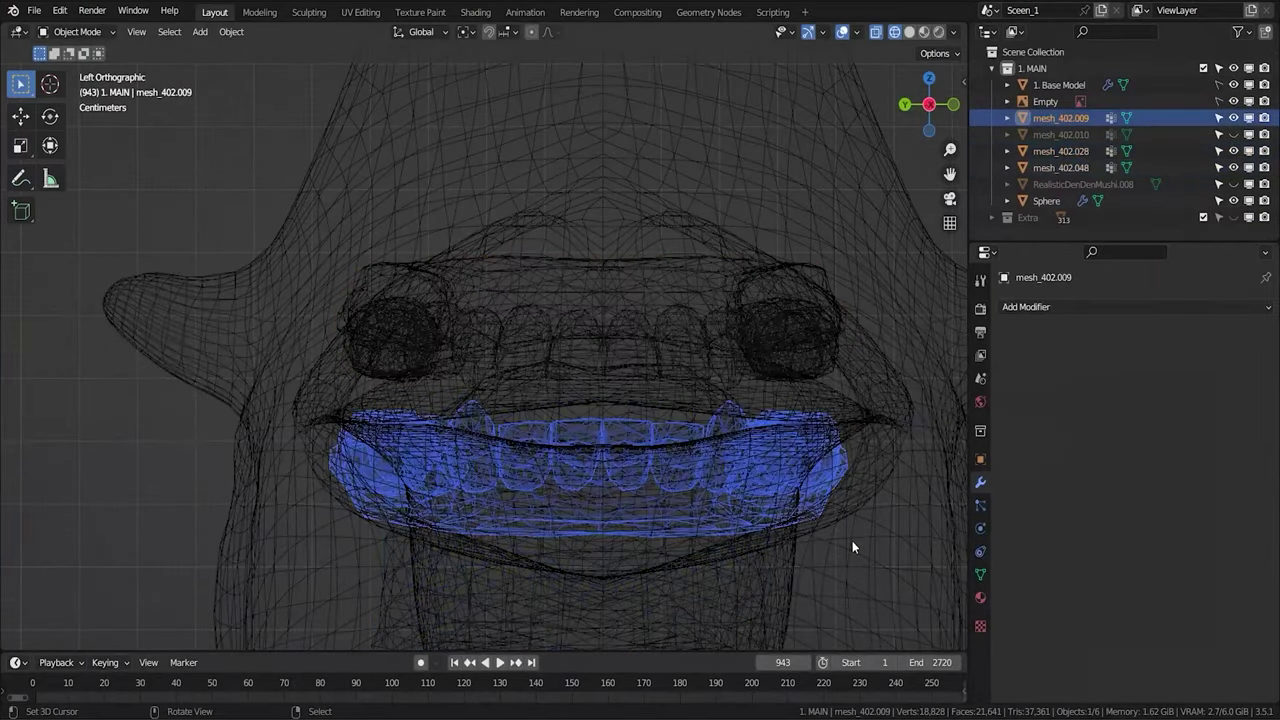
key(g)
key(z)
click(874, 310)
Rotate the mesh_402.048 tongue freely to fit the mouth and check the chin.
click(604, 572)
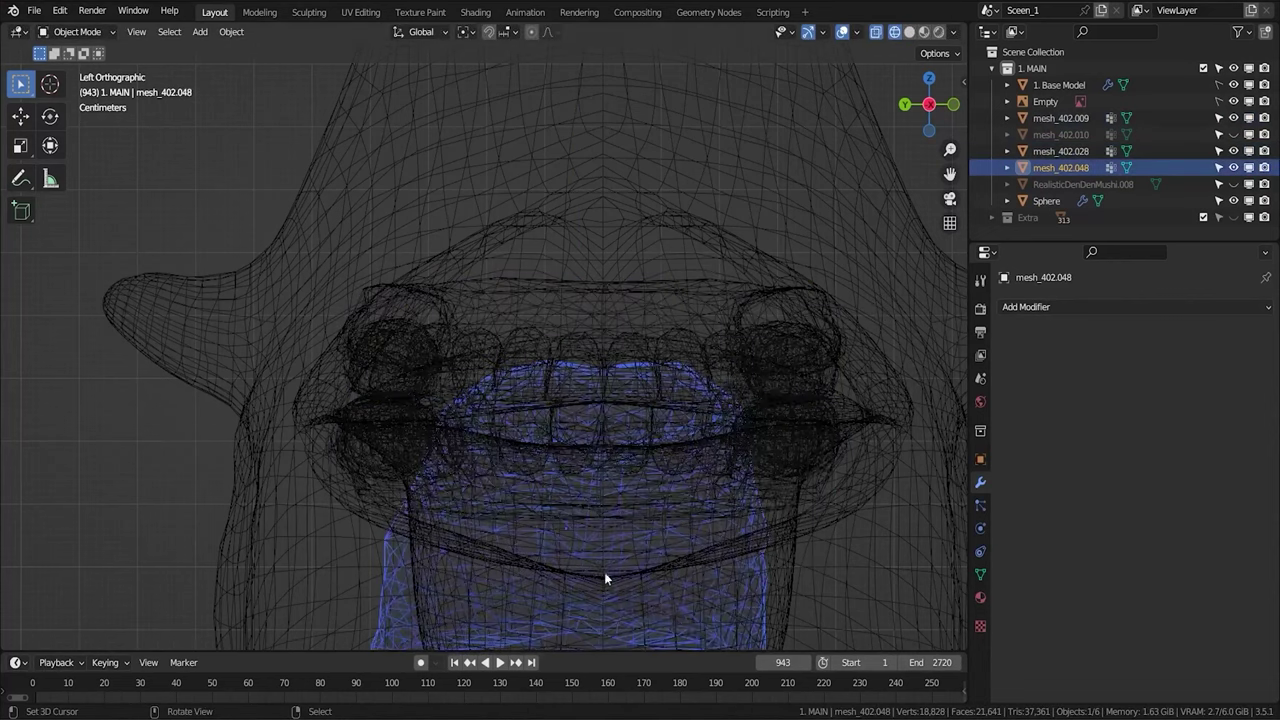
scroll(822, 595, down, 3)
key(r)
key(r)
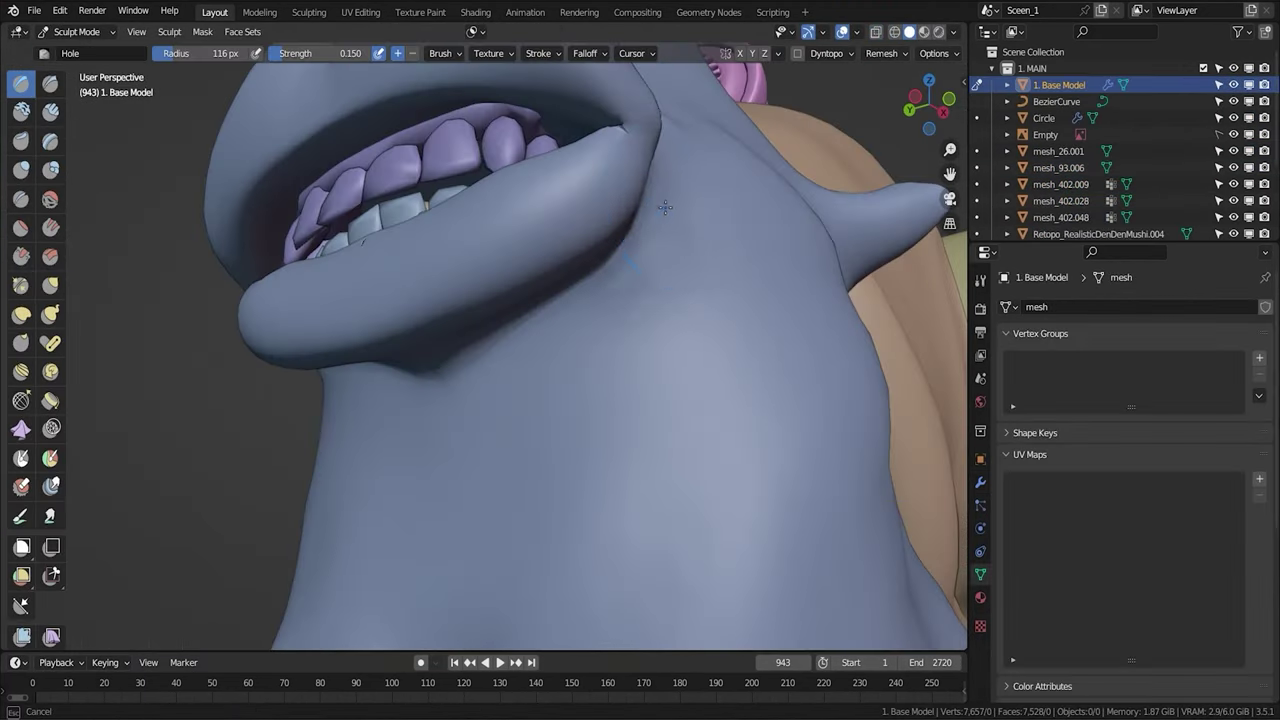
mouse_move(663, 214)
middle_down()
mouse_move(727, 247)
mouse_move(677, 237)
mouse_move(700, 409)
mouse_move(790, 320)
middle_up()
mouse_move(660, 327)
middle_down()
mouse_move(646, 257)
mouse_move(611, 319)
middle_up()
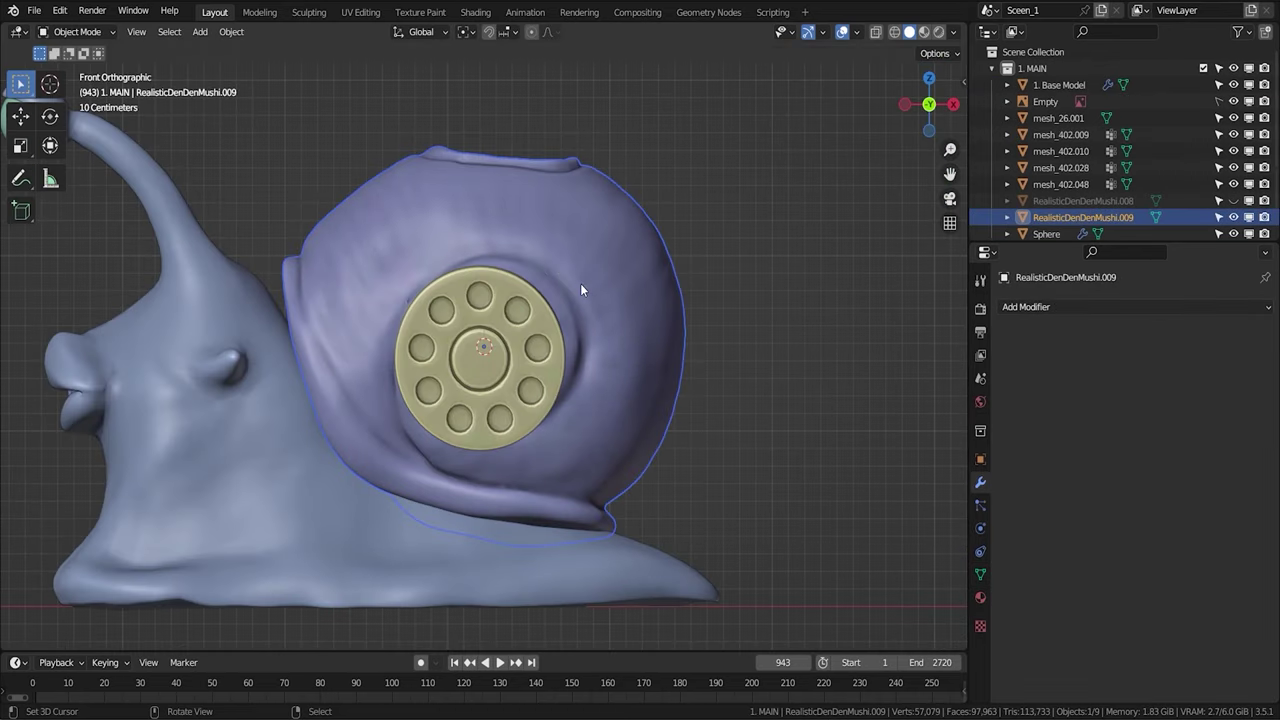
Unhide the shell objects and lift the RealisticDenDenMushi.009 shell above the retopo shell.
key(s)
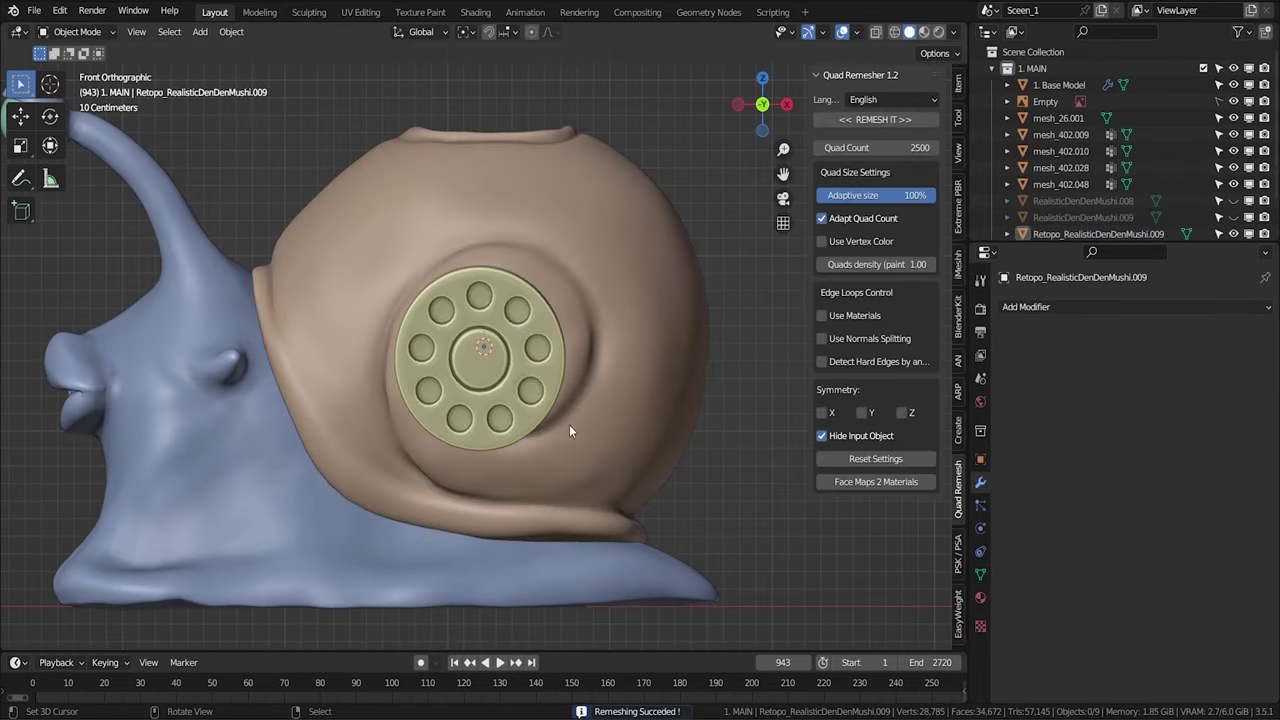
middle_drag(569, 430, 853, 288)
key(shift+z)
key(shift+z)
click(585, 416)
key(n)
key(alt+h)
key(g)
click(516, 399)
scroll(502, 488, up, 3)
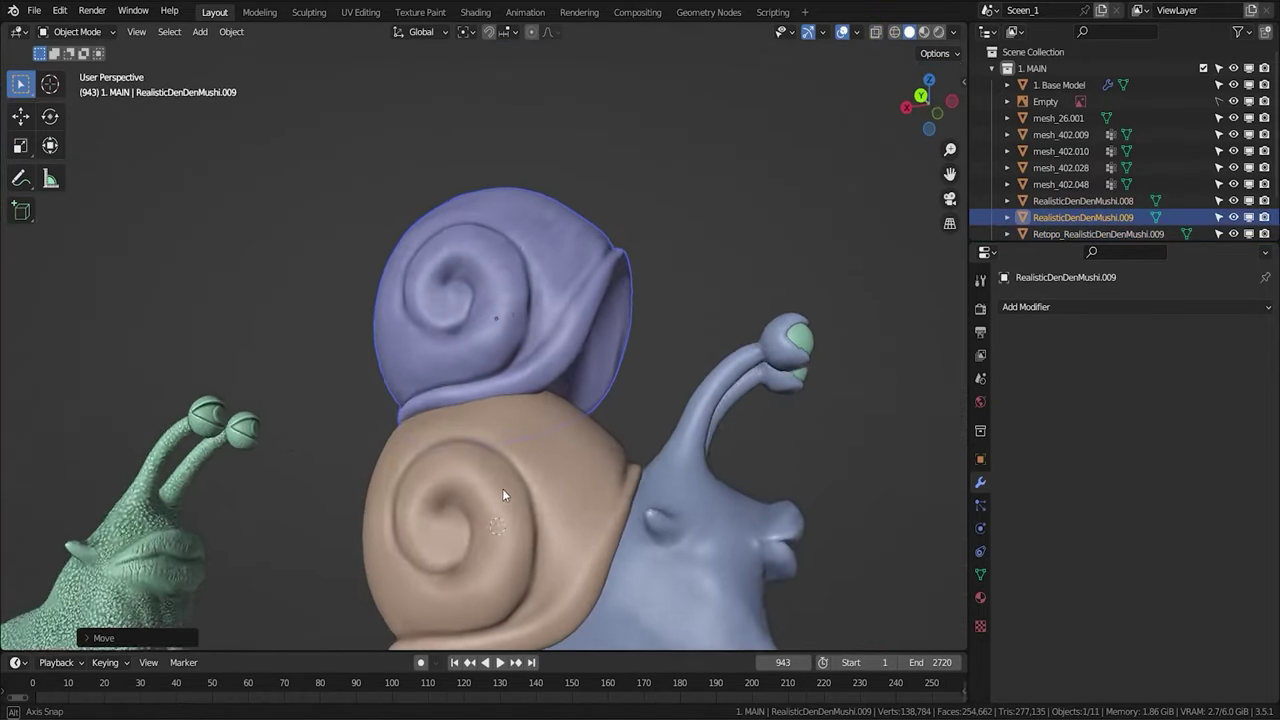
middle_drag(502, 488, 512, 278)
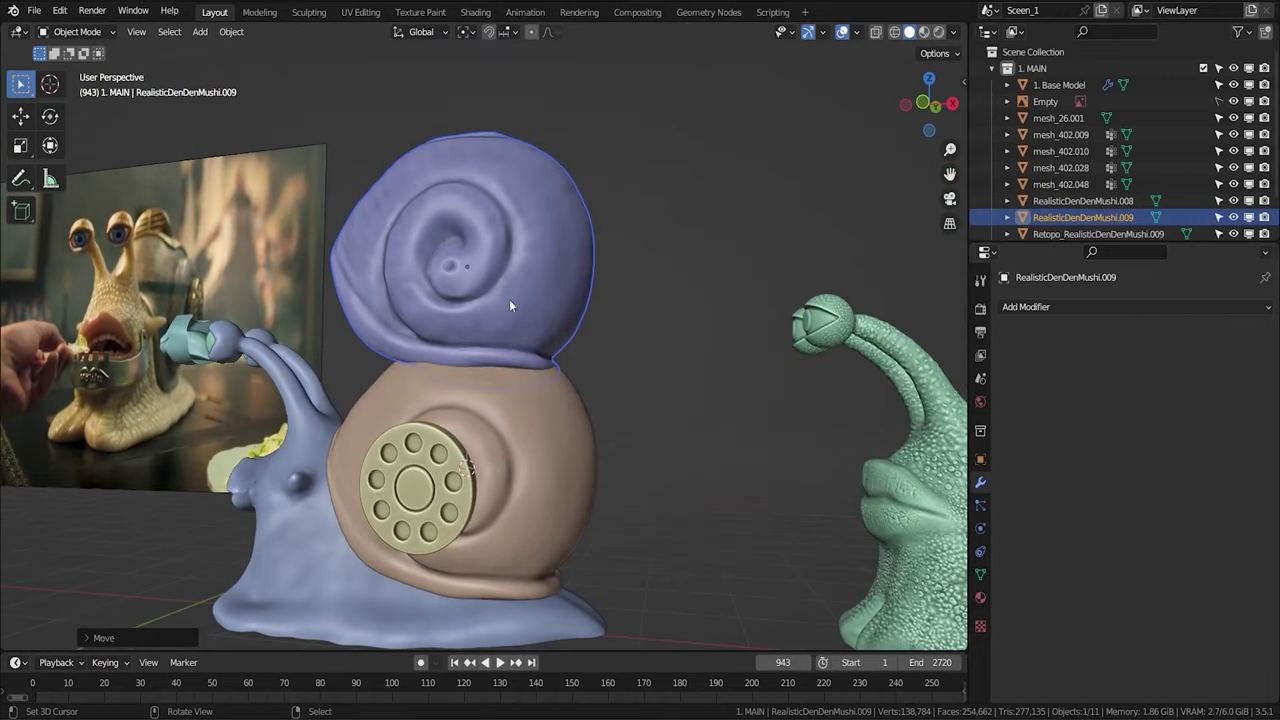
Delete the extra purple shell and frame the dial in front view.
click(437, 374)
click(415, 488)
middle_drag(452, 535, 384, 490)
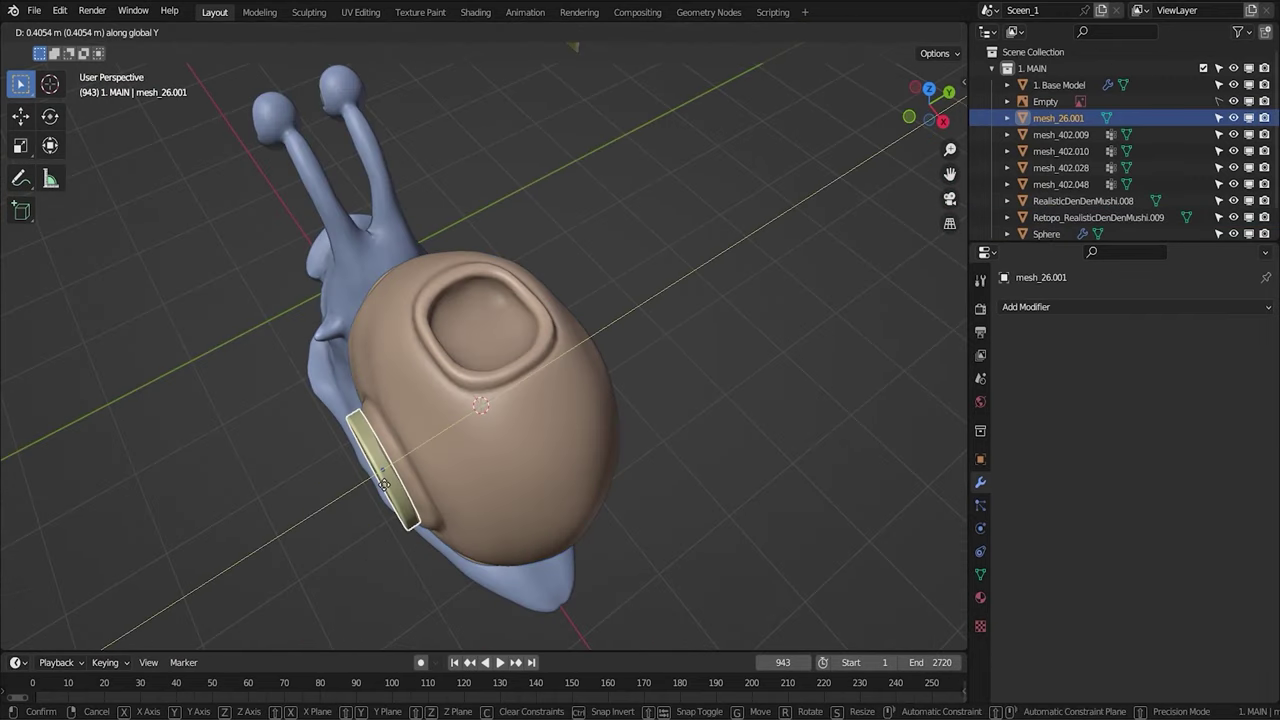
key(KP_Decimal)
key(KP_1)
Enlarge the dial and move it onto the side of the shell.
key(s)
click(652, 340)
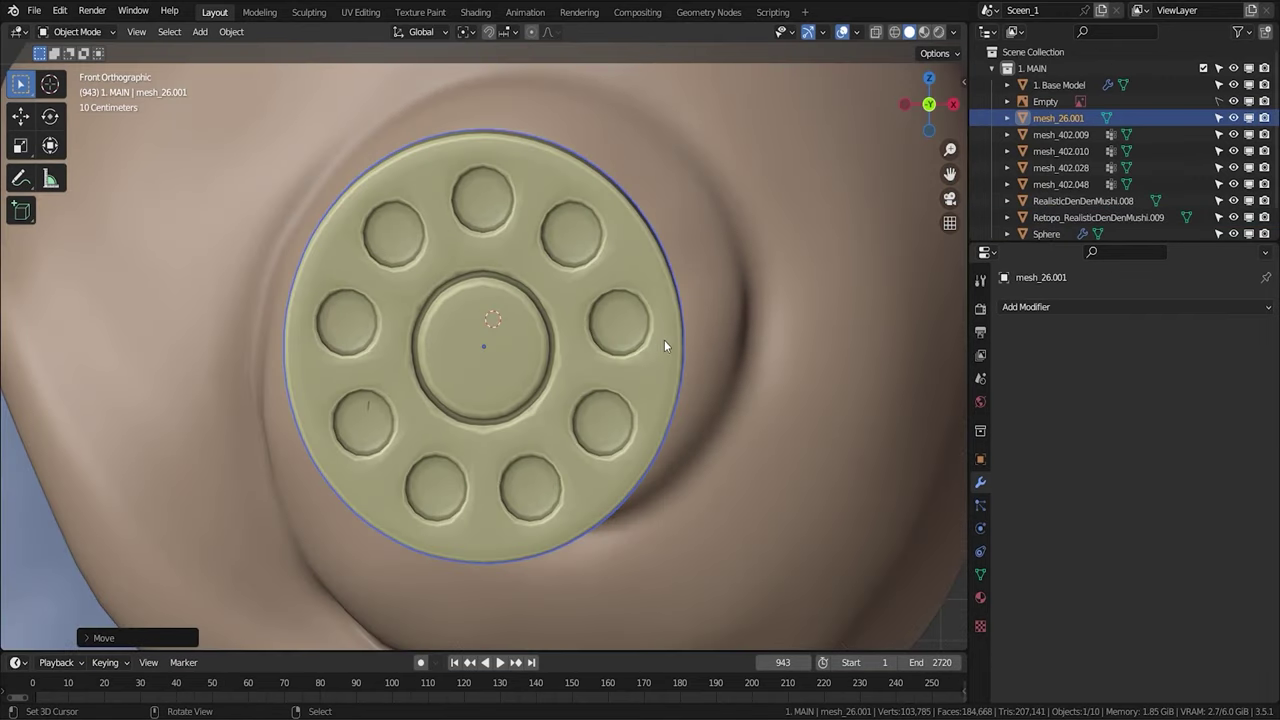
key(g)
click(766, 338)
scroll(766, 338, down, 4)
middle_drag(766, 338, 694, 501)
Edit the dial mesh and select one of its vertices in vertex mode.
key(Tab)
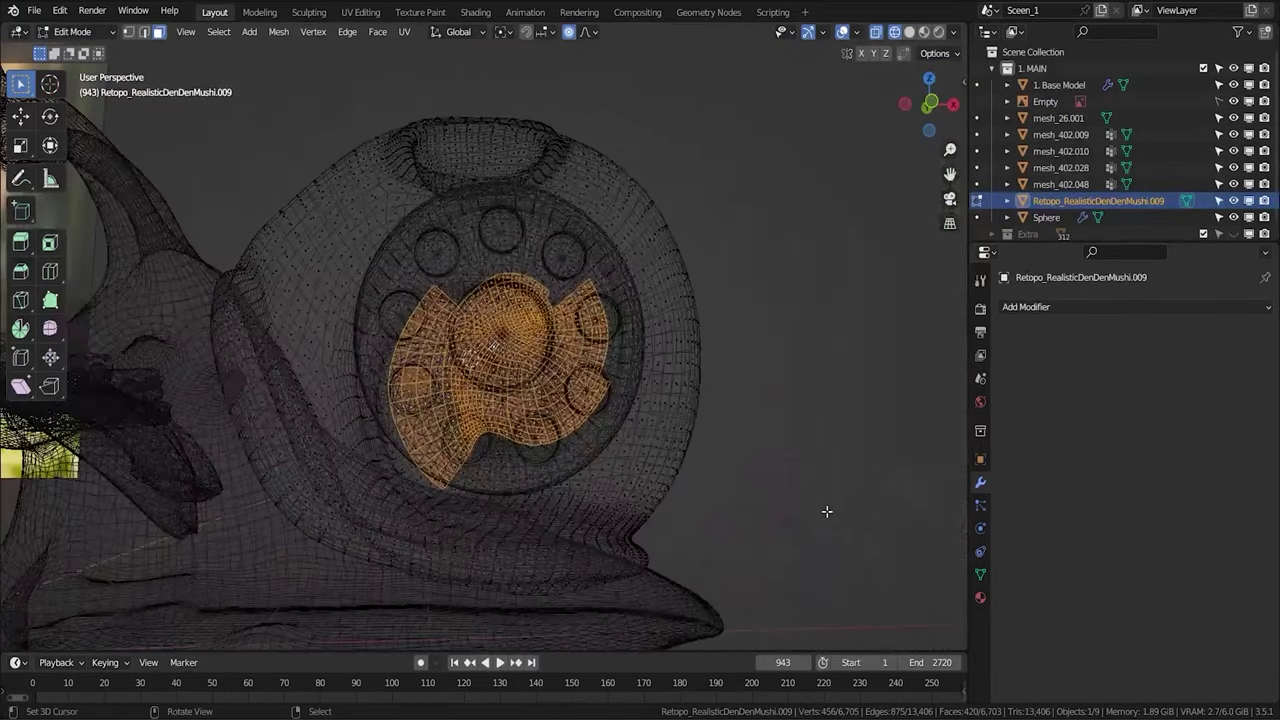
scroll(582, 387, up, 3)
key(1)
click(582, 387)
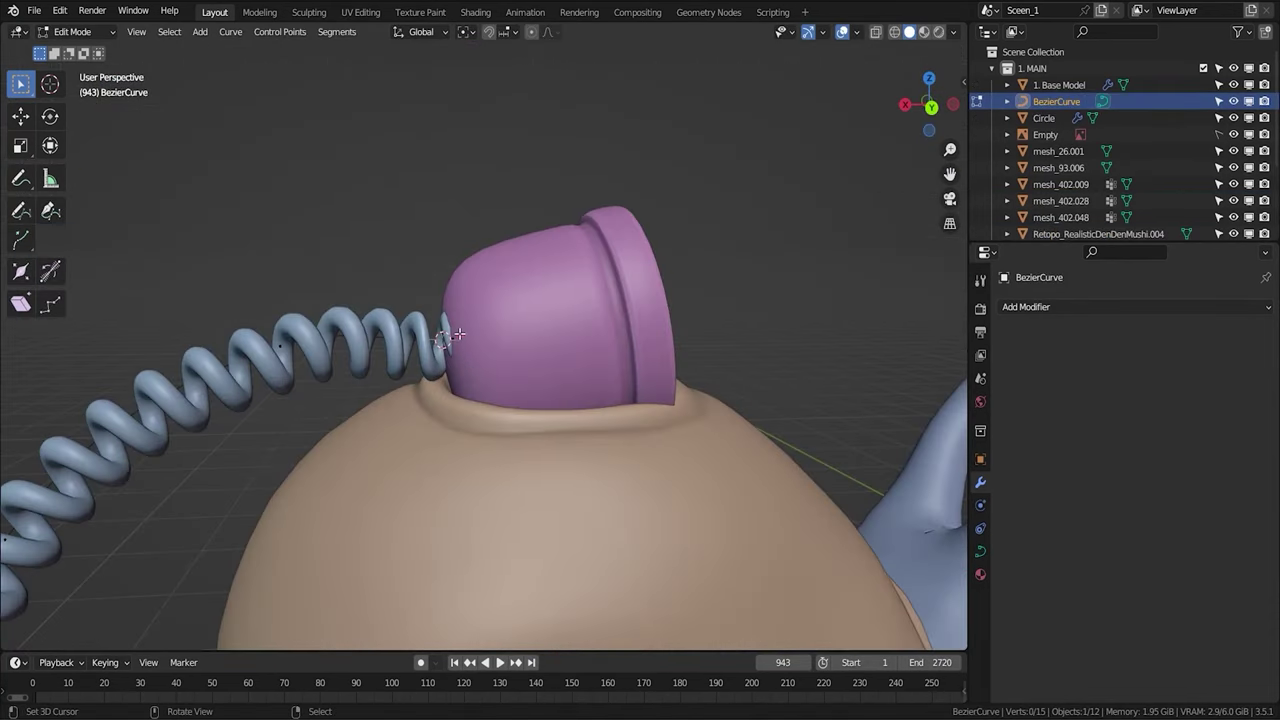
Rotate the curve handle at the cap and exit Edit Mode.
key(r)
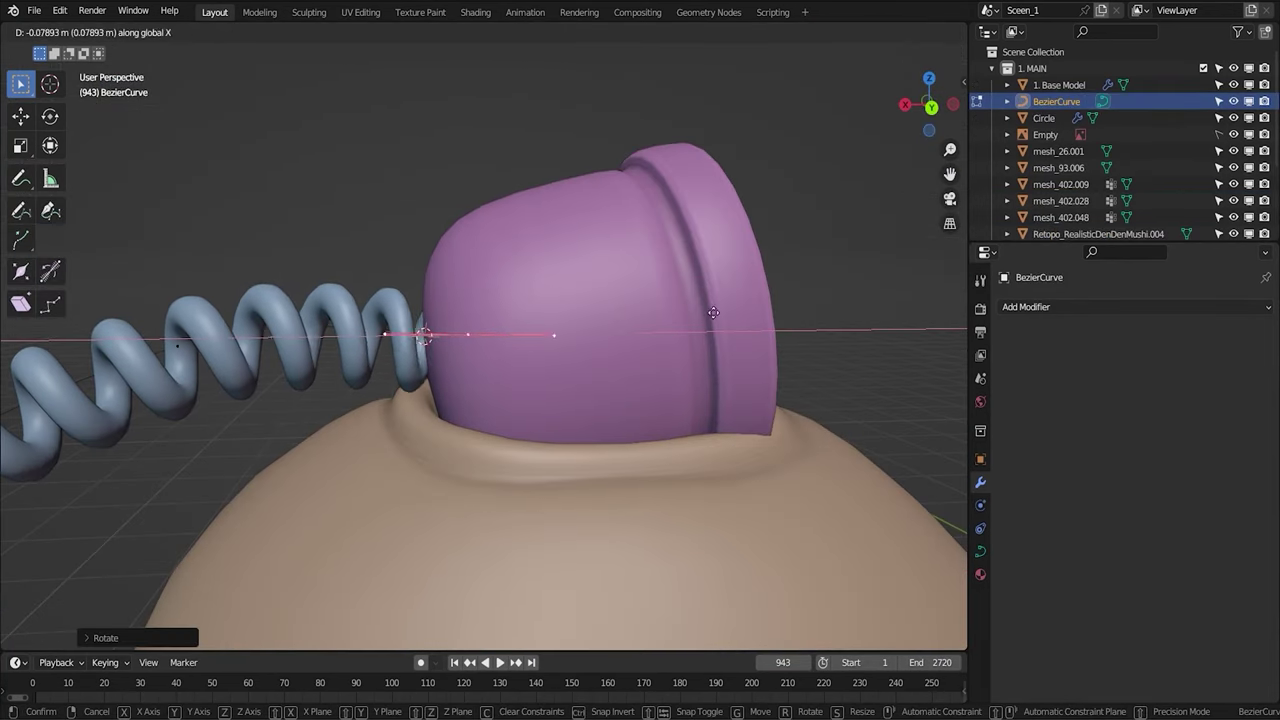
scroll(791, 312, down, 8)
middle_drag(659, 362, 516, 417)
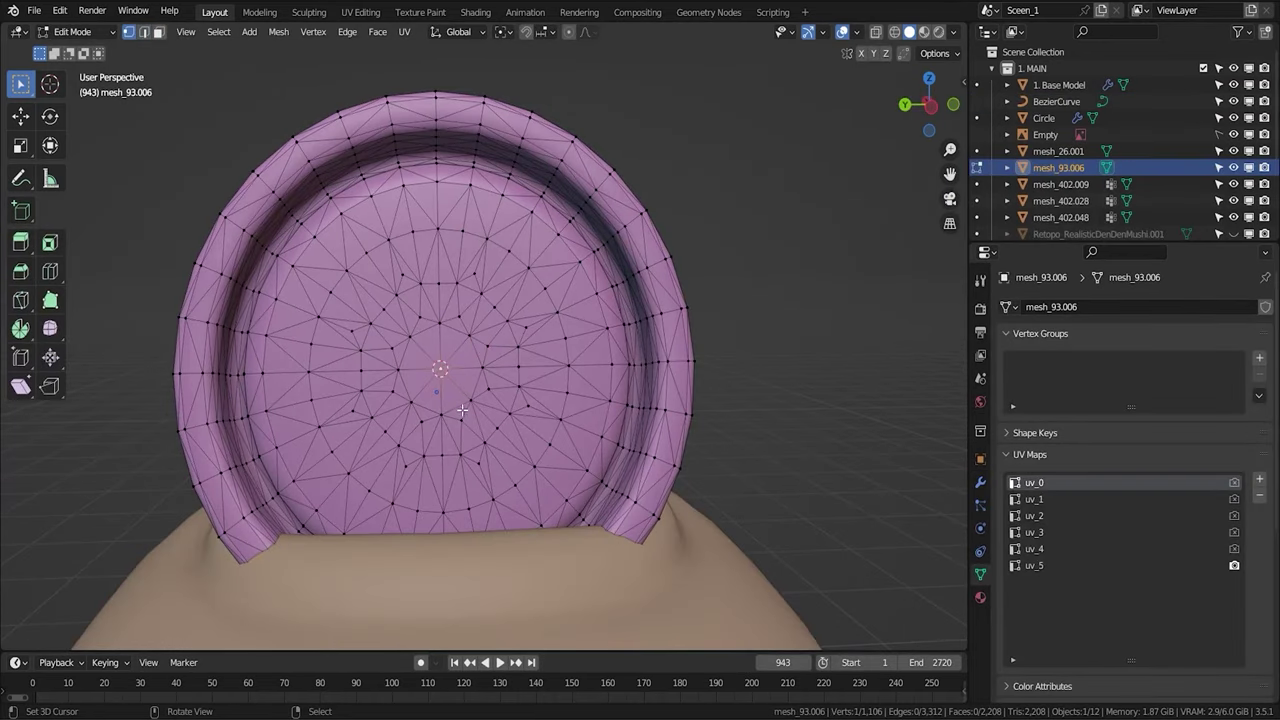
key(Tab)
Select the dial retopo object and rotate it in front view.
click(473, 377)
key(s)
key(Escape)
middle_drag(473, 377, 620, 369)
key(shift+z)
key(KP_3)
key(KP_1)
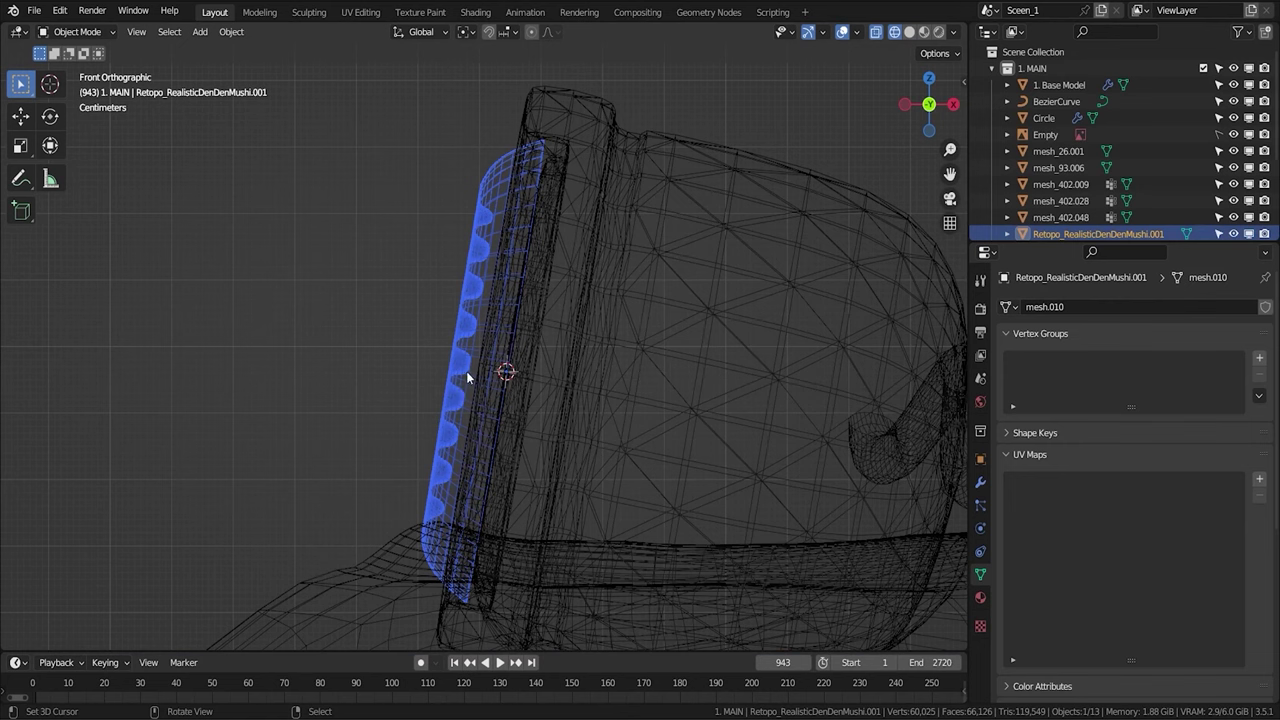
key(r)
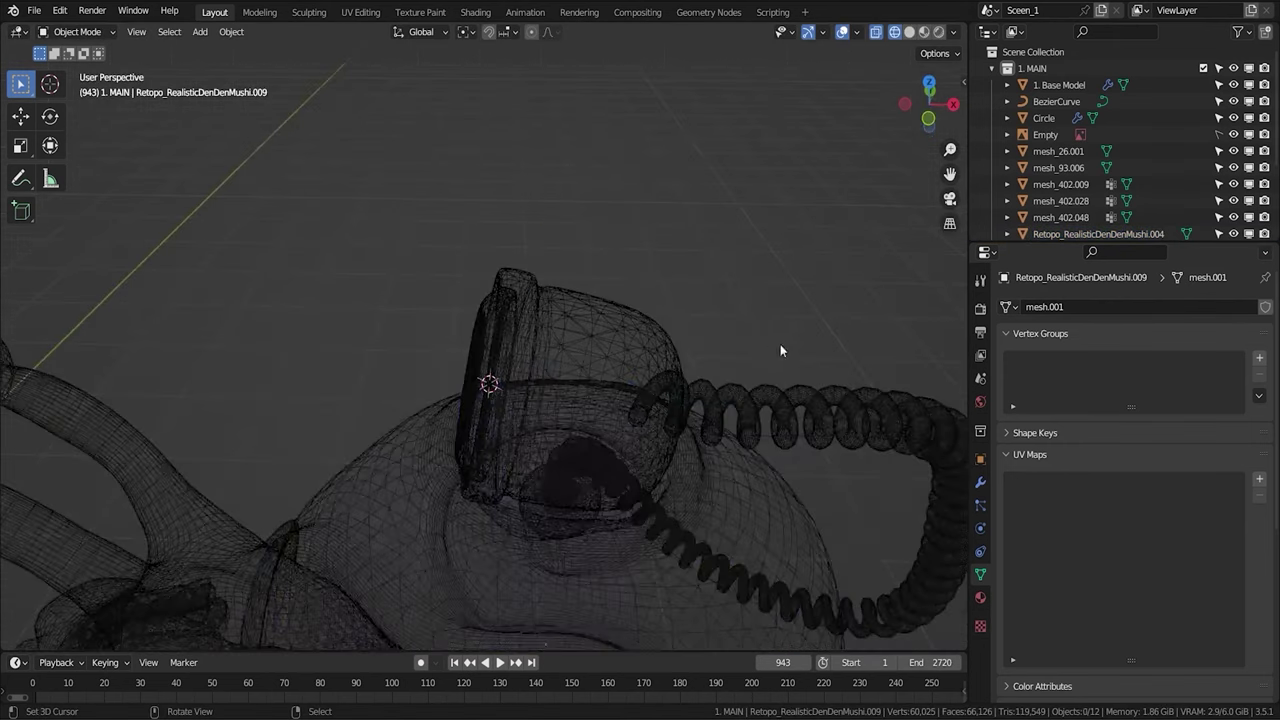
Turn off X-ray and orbit and zoom out to frame the whole solid-shaded snail.
key(alt+z)
mouse_move(780, 344)
middle_down()
mouse_move(524, 357)
mouse_move(356, 402)
middle_up()
scroll(549, 450, down, 3)
middle_drag(549, 450, 674, 506)
scroll(642, 470, up, 3)
scroll(642, 470, down, 2)
scroll(514, 429, up, 3)
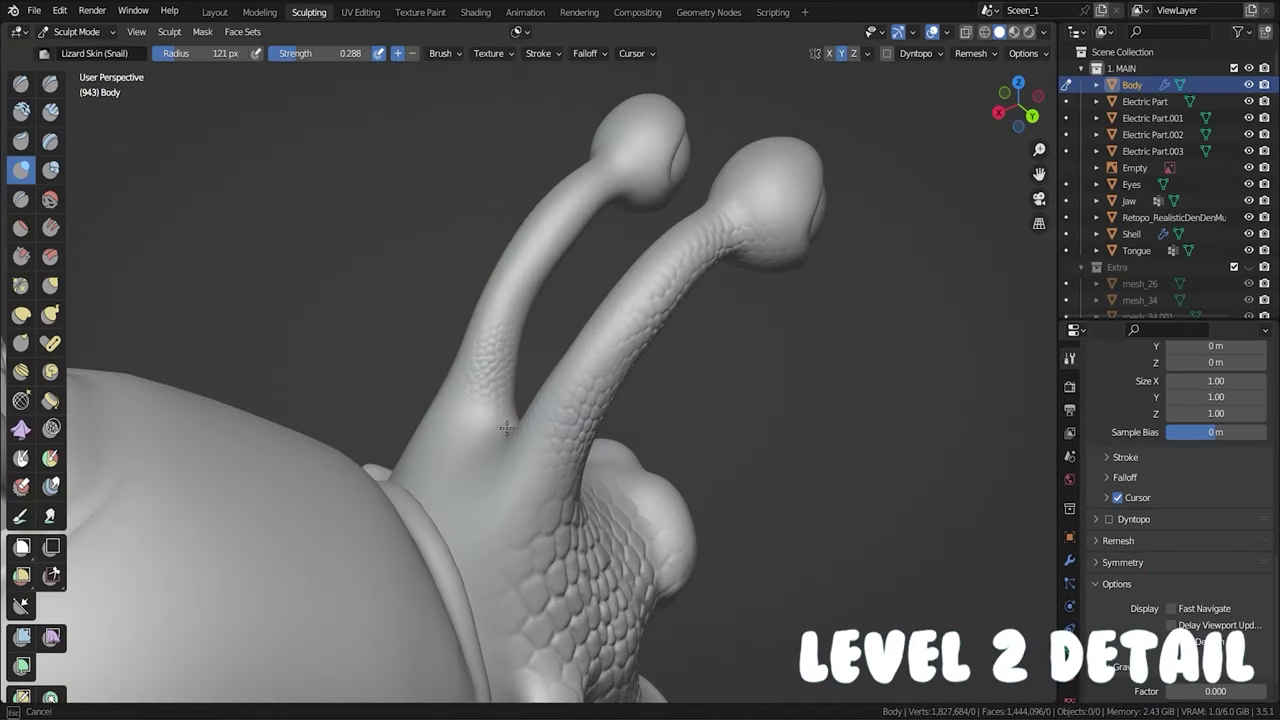
Choose the Lizard Skin brush and sculpt scales onto the snail's face.
scroll(507, 428, up, 3)
middle_drag(507, 428, 573, 263)
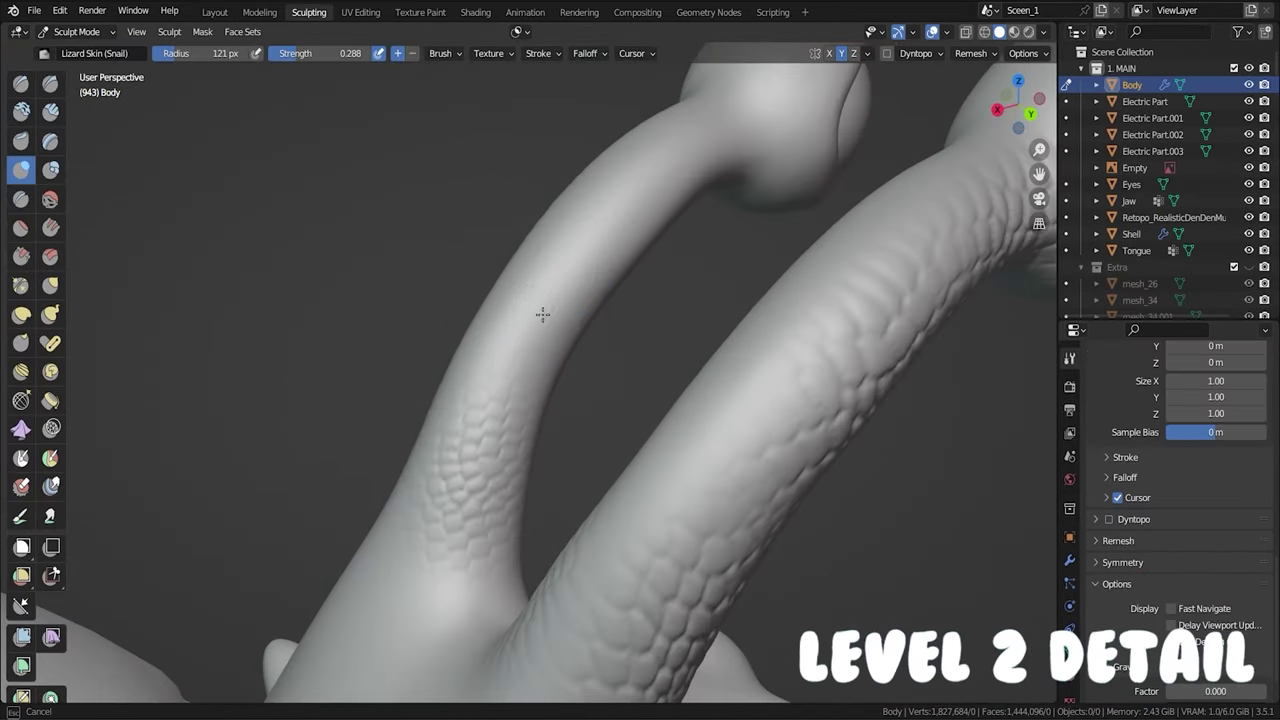
scroll(726, 231, down, 4)
middle_drag(726, 231, 508, 454)
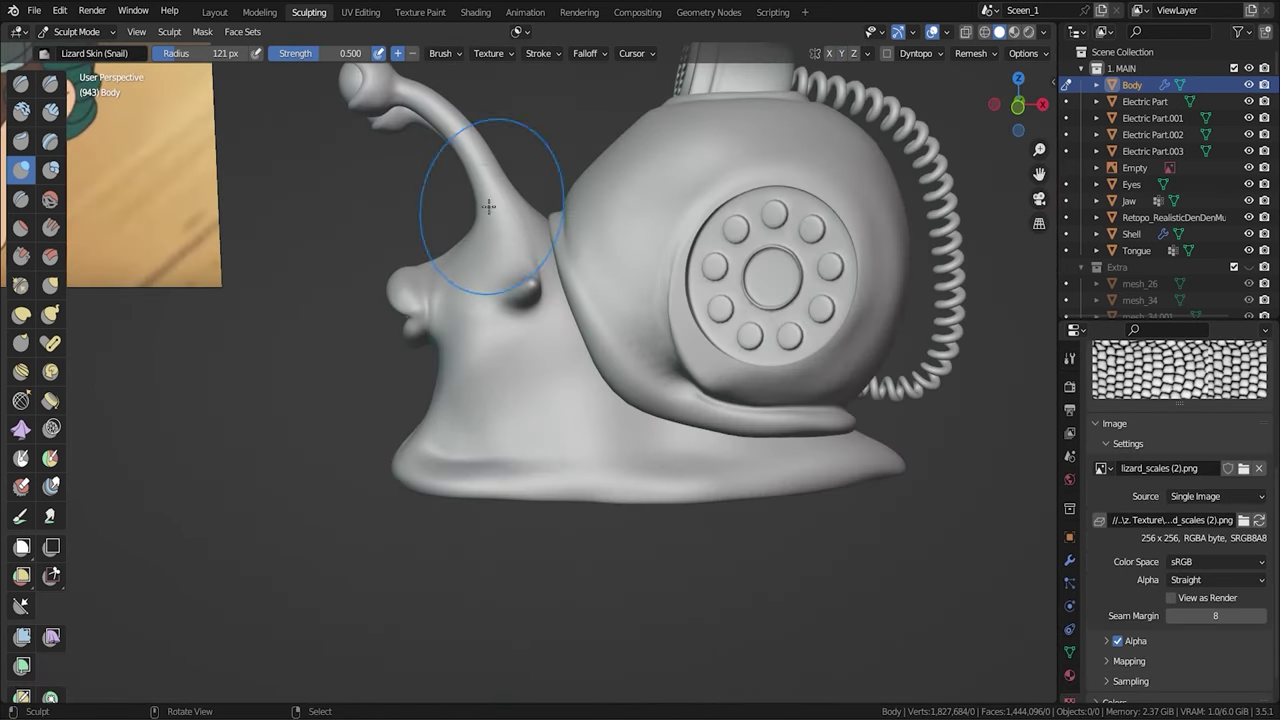
click(440, 53)
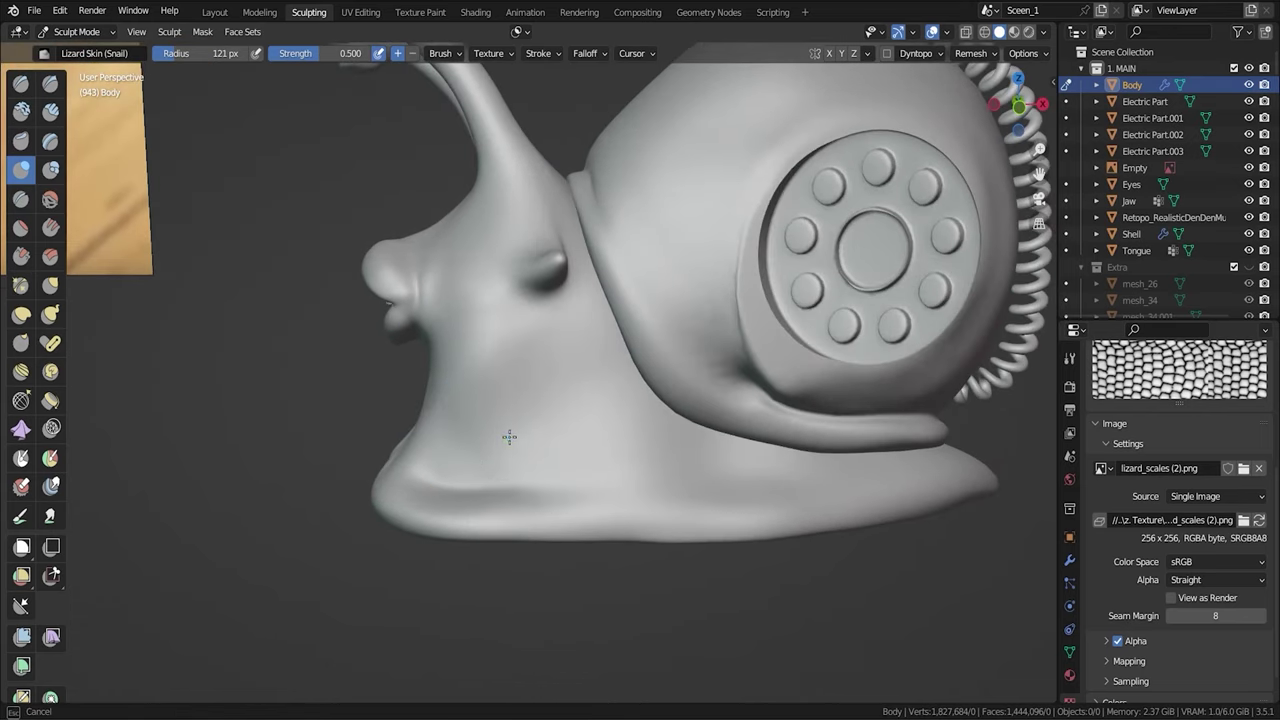
mouse_move(509, 434)
mouse_down()
mouse_move(634, 442)
mouse_move(574, 298)
mouse_move(640, 441)
mouse_up()
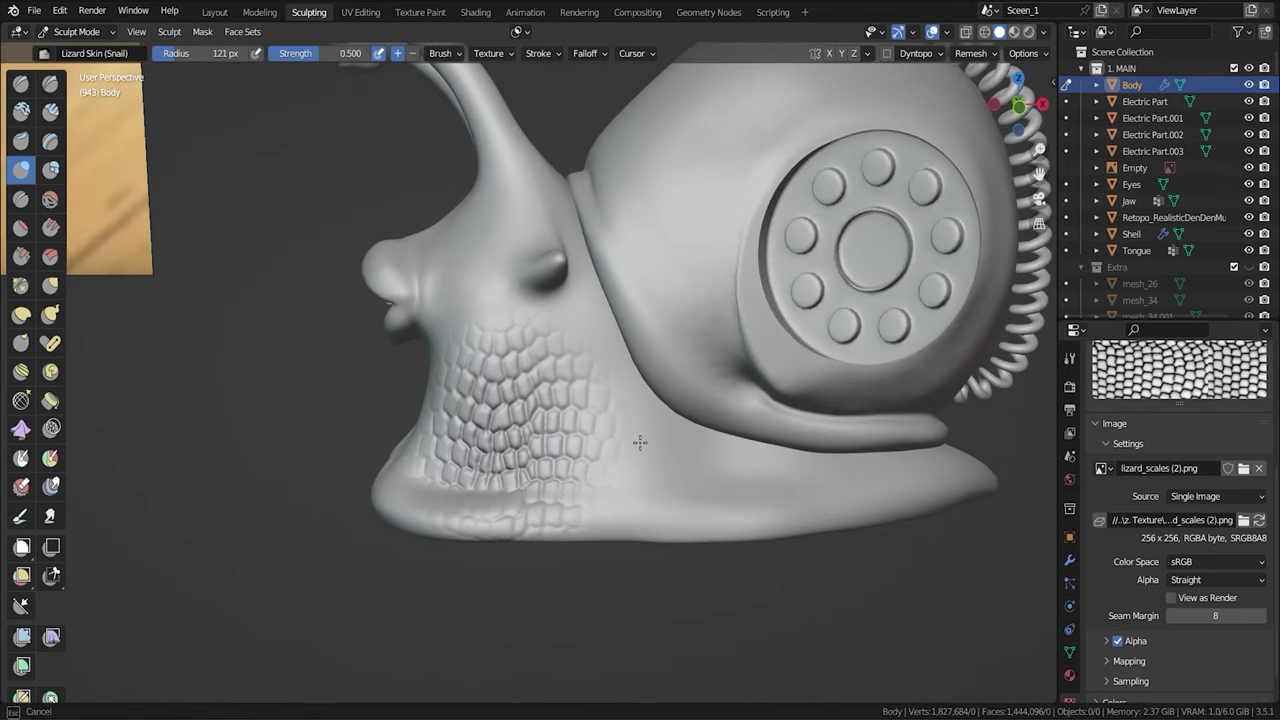
Sculpt lizard scales along the head, eye stalks, neck and underside from several angles.
mouse_move(537, 514)
middle_down()
mouse_move(767, 420)
mouse_move(720, 310)
middle_up()
scroll(720, 310, up, 5)
middle_drag(843, 316, 746, 476)
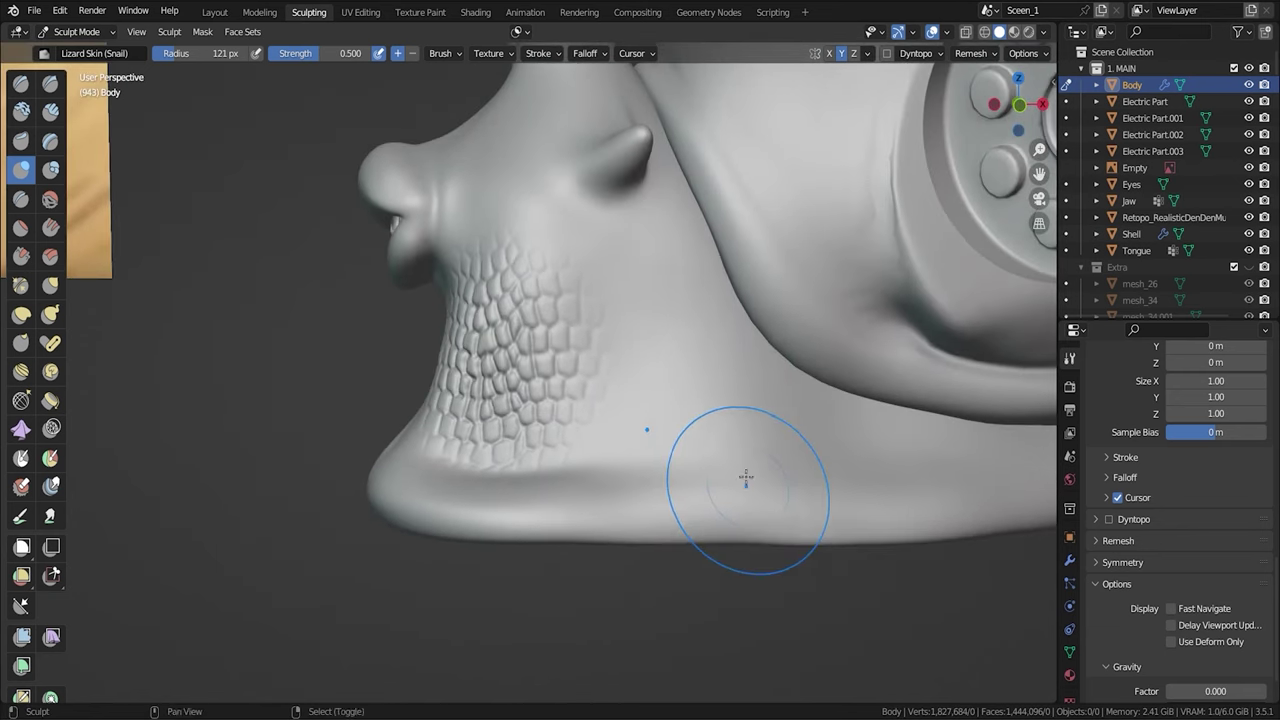
middle_drag(863, 336, 733, 377)
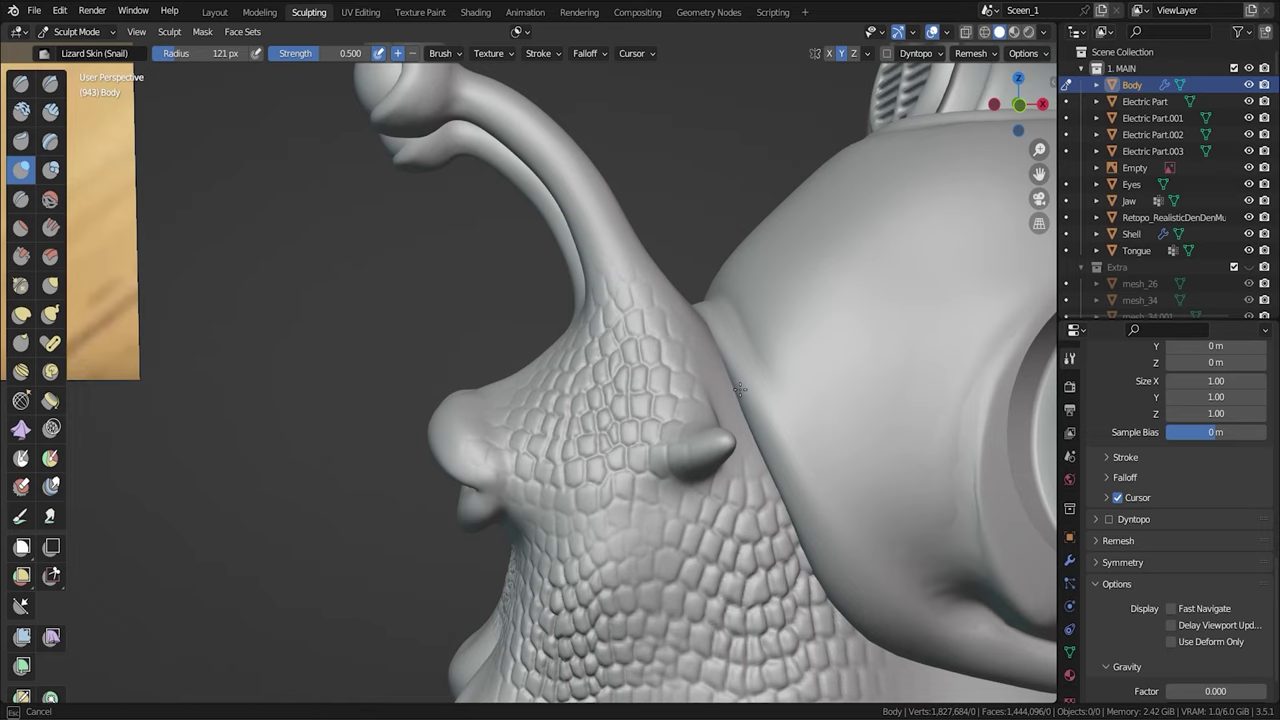
middle_drag(739, 389, 645, 419)
scroll(645, 419, down, 3)
middle_drag(594, 413, 556, 389)
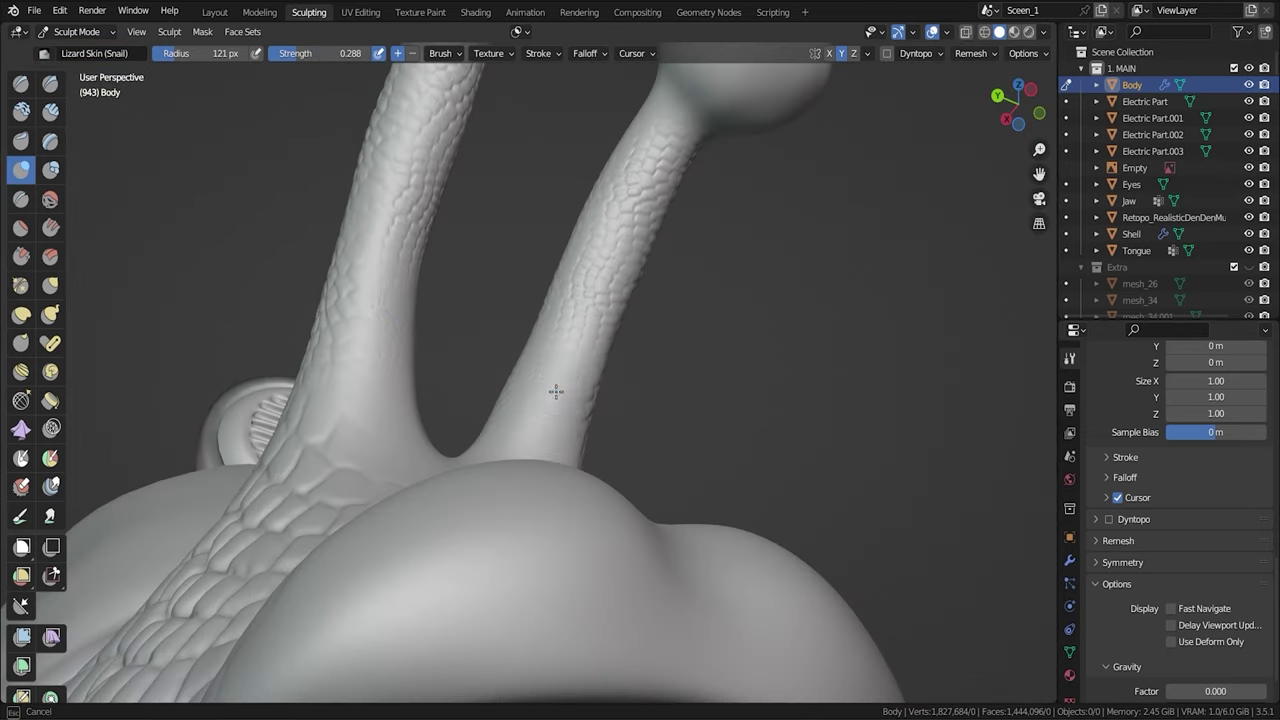
middle_drag(538, 476, 493, 376)
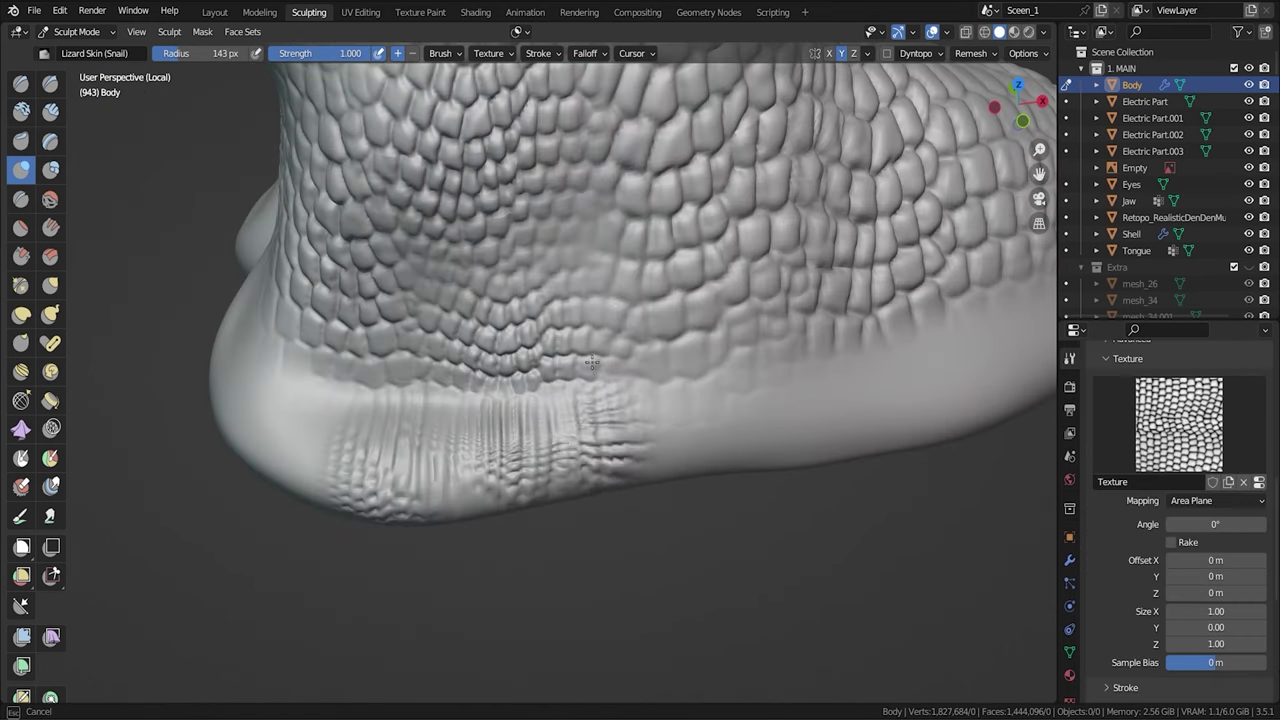
middle_drag(600, 420, 518, 410)
middle_drag(521, 349, 425, 534)
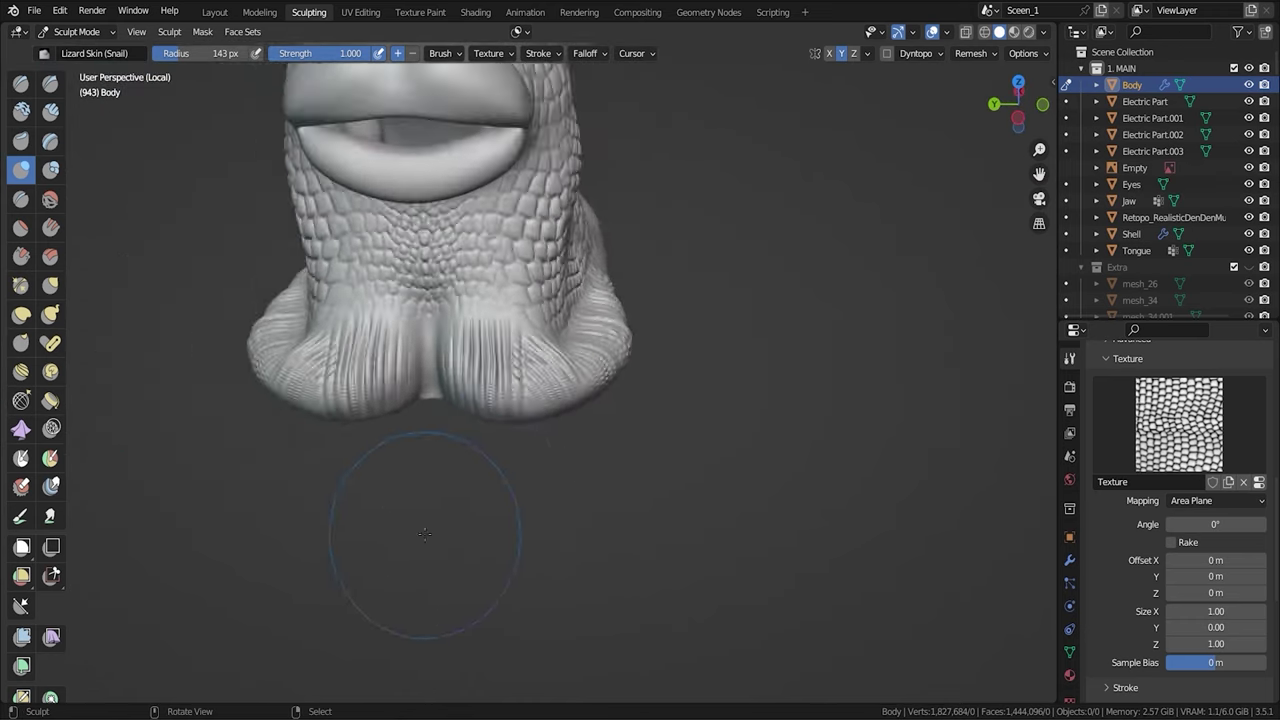
scroll(371, 400, up, 2)
scroll(390, 470, down, 2)
mouse_move(400, 490)
middle_down()
mouse_move(406, 542)
mouse_move(807, 146)
middle_up()
Inspect the sculpted lip detail from side, angled and front views.
middle_drag(354, 294, 568, 400)
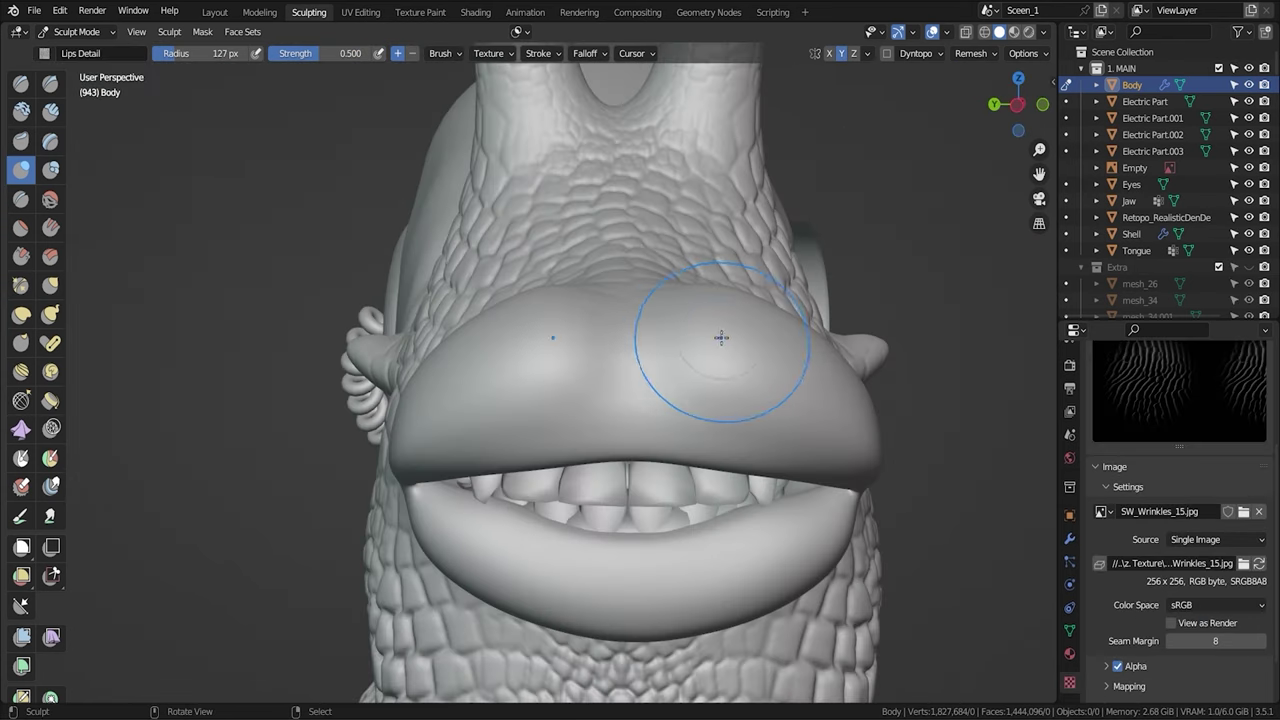
middle_drag(806, 501, 657, 410)
middle_drag(713, 573, 673, 585)
mouse_move(660, 630)
middle_down()
mouse_move(710, 577)
mouse_move(768, 583)
mouse_move(753, 582)
middle_up()
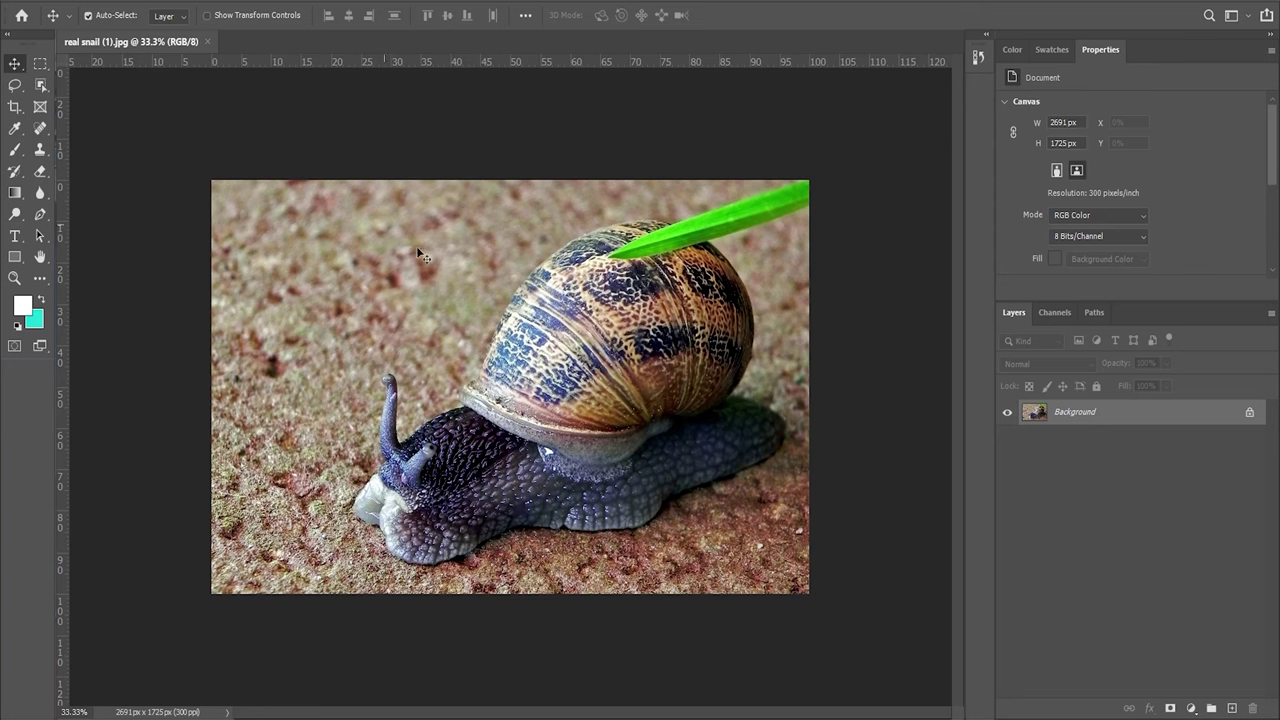
Crop the snail photo, rotate it about 34° clockwise, and keep a height map from it.
alt+scroll(713, 367, up, 3)
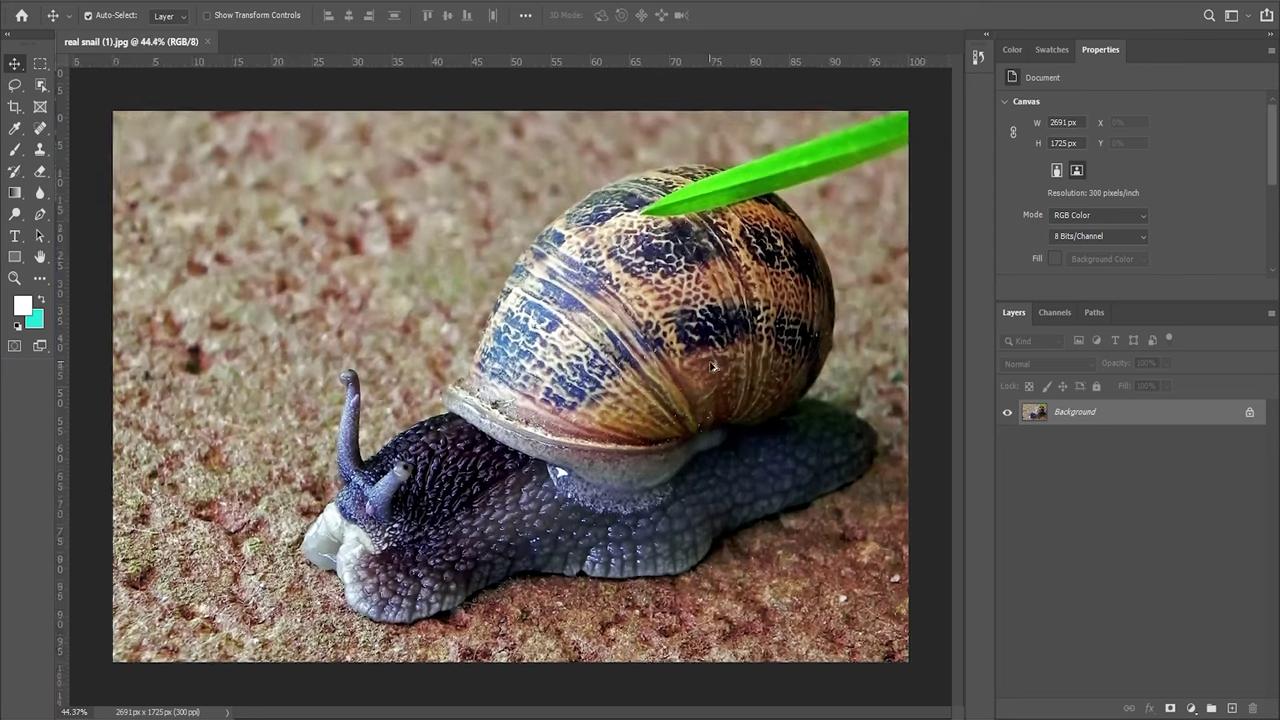
alt+scroll(713, 367, up, 2)
key(c)
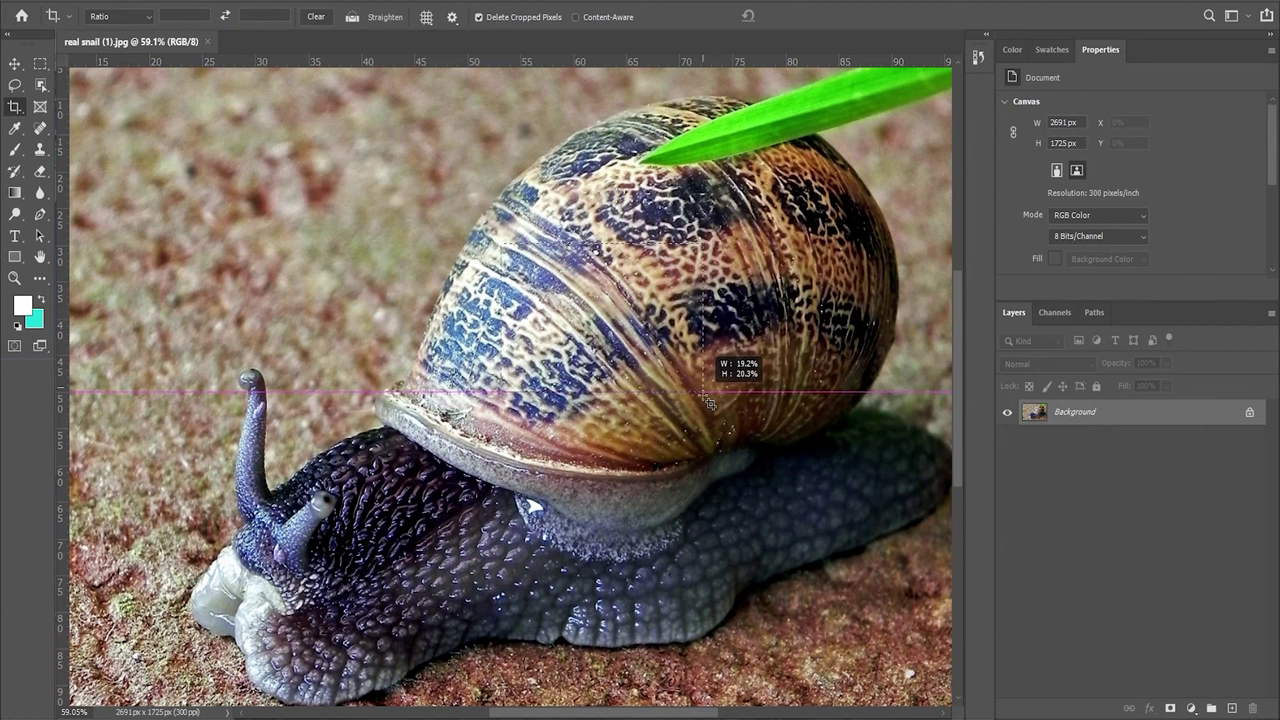
drag(733, 410, 573, 567)
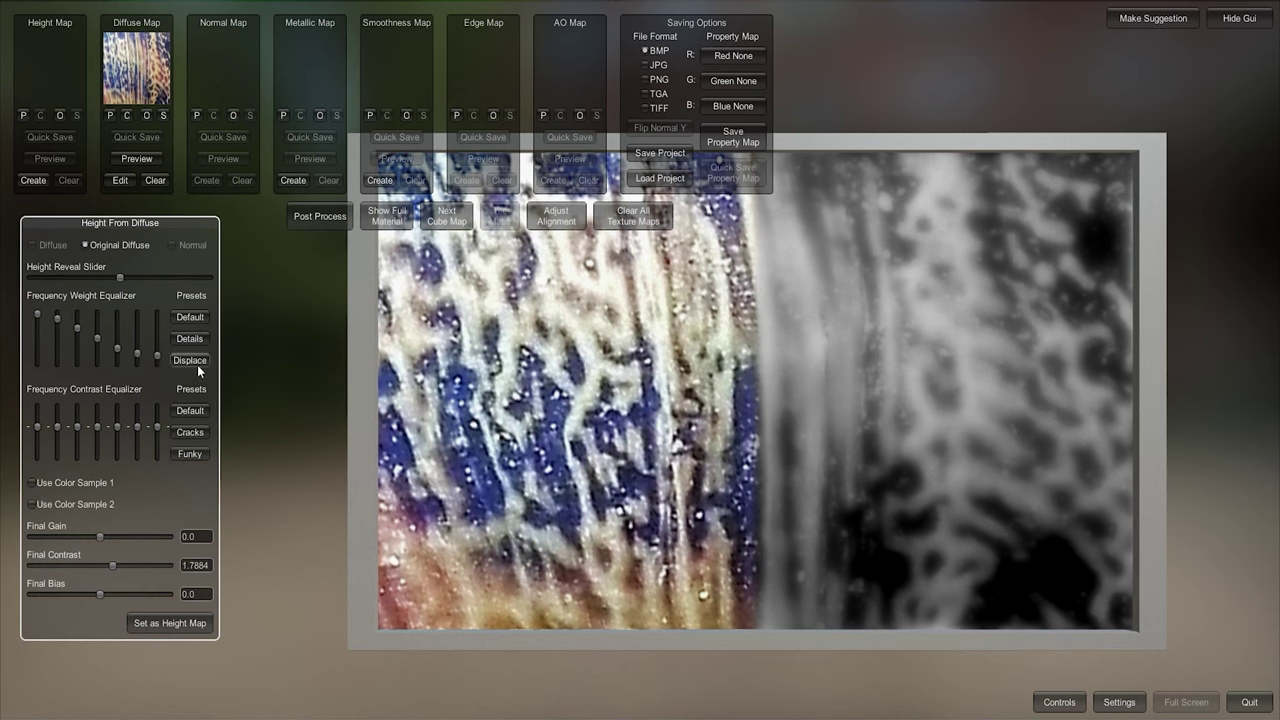
click(190, 360)
click(166, 619)
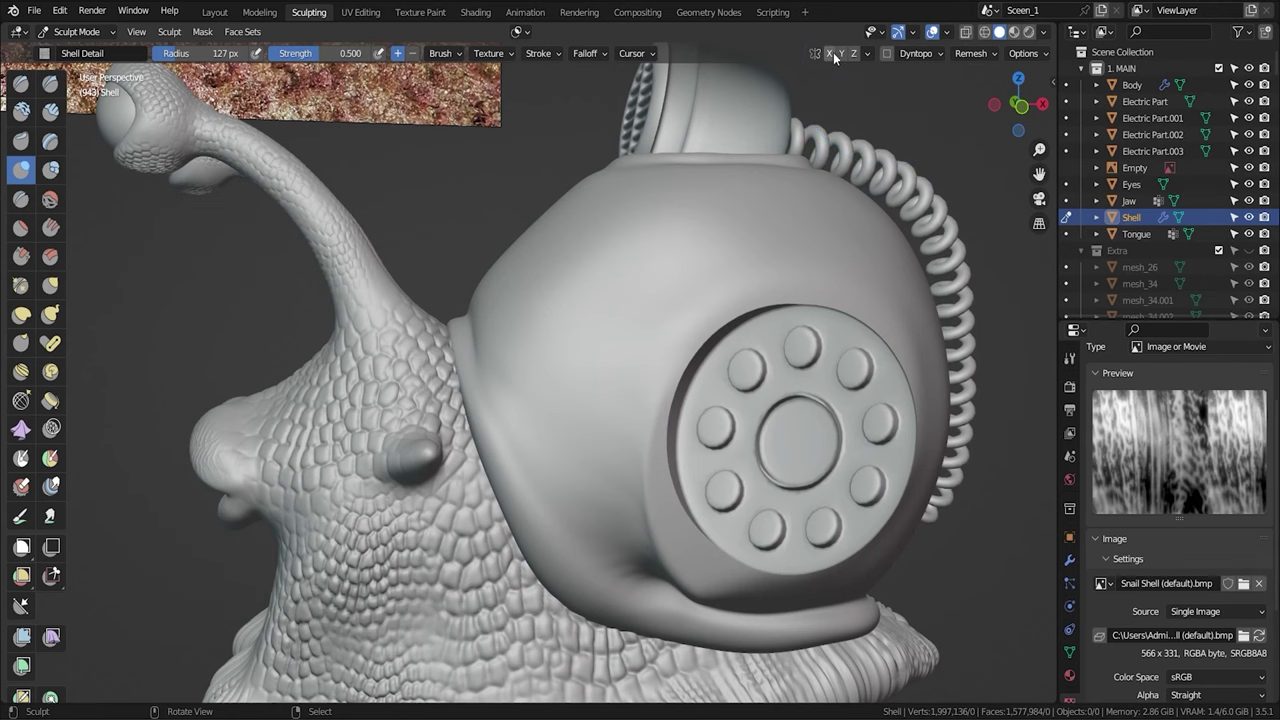
Stamp Shell Detail grain onto the shell, including near the spiral centre.
mouse_move(646, 360)
mouse_down()
mouse_move(600, 290)
mouse_move(690, 235)
mouse_up()
mouse_move(690, 235)
middle_down()
mouse_move(560, 330)
mouse_move(450, 360)
middle_up()
scroll(450, 360, down, 3)
mouse_move(770, 275)
middle_down()
mouse_move(760, 320)
mouse_move(817, 393)
middle_up()
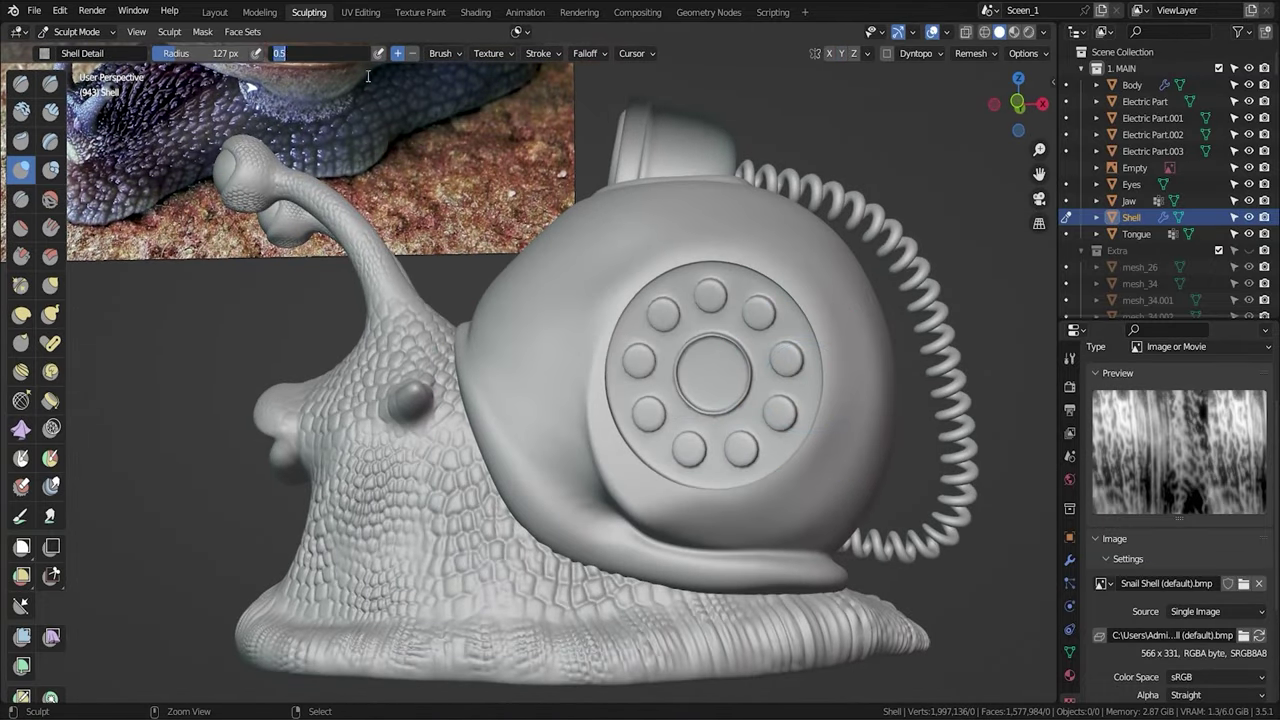
middle_drag(661, 449, 624, 490)
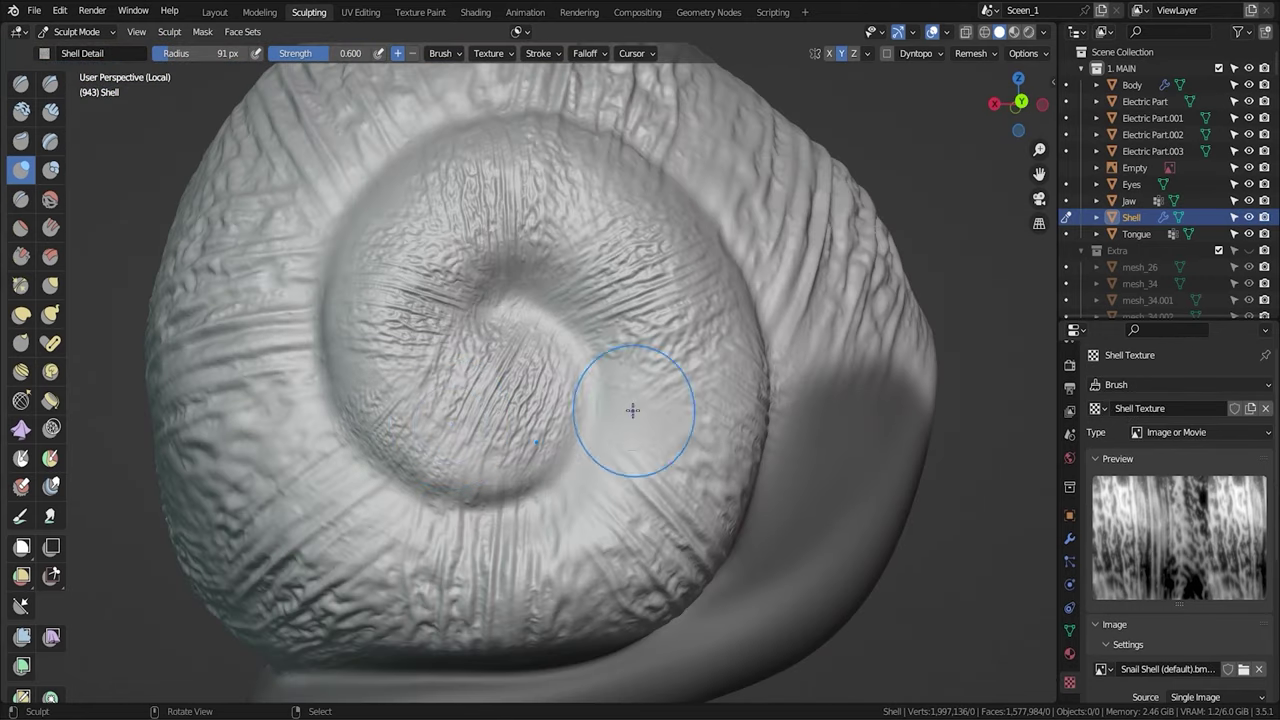
drag(650, 381, 663, 368)
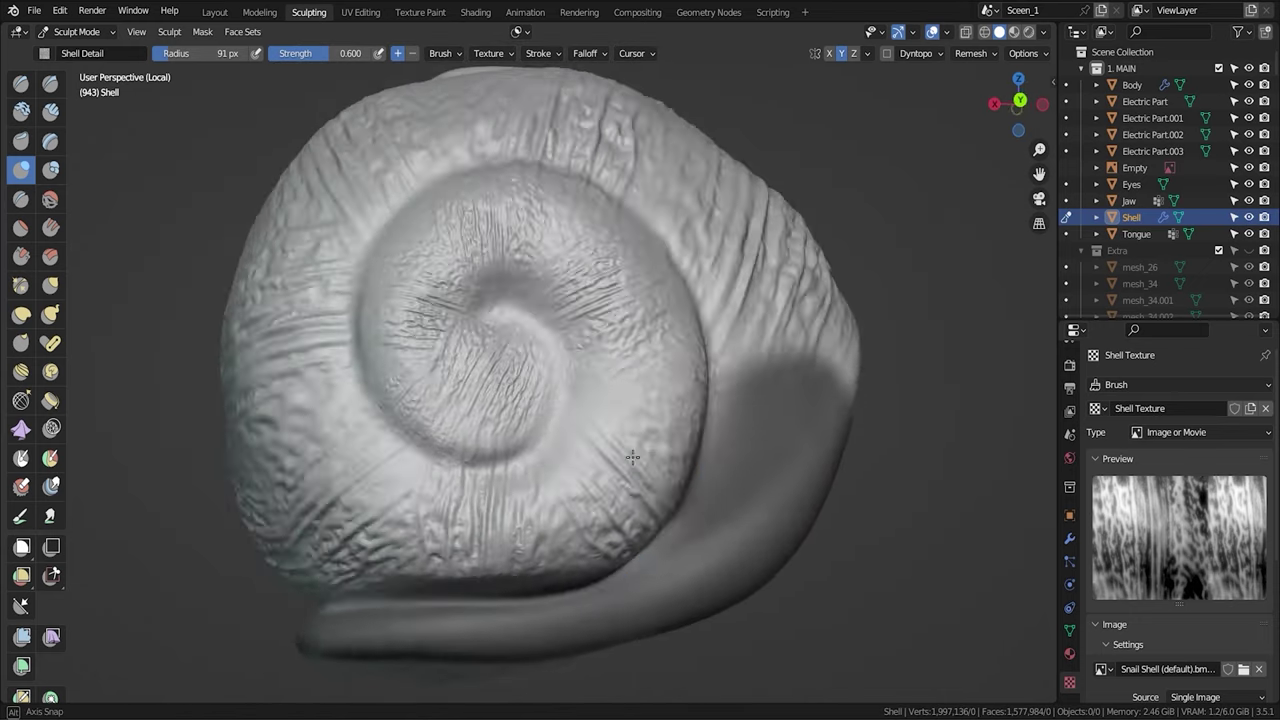
scroll(586, 500, up, 4)
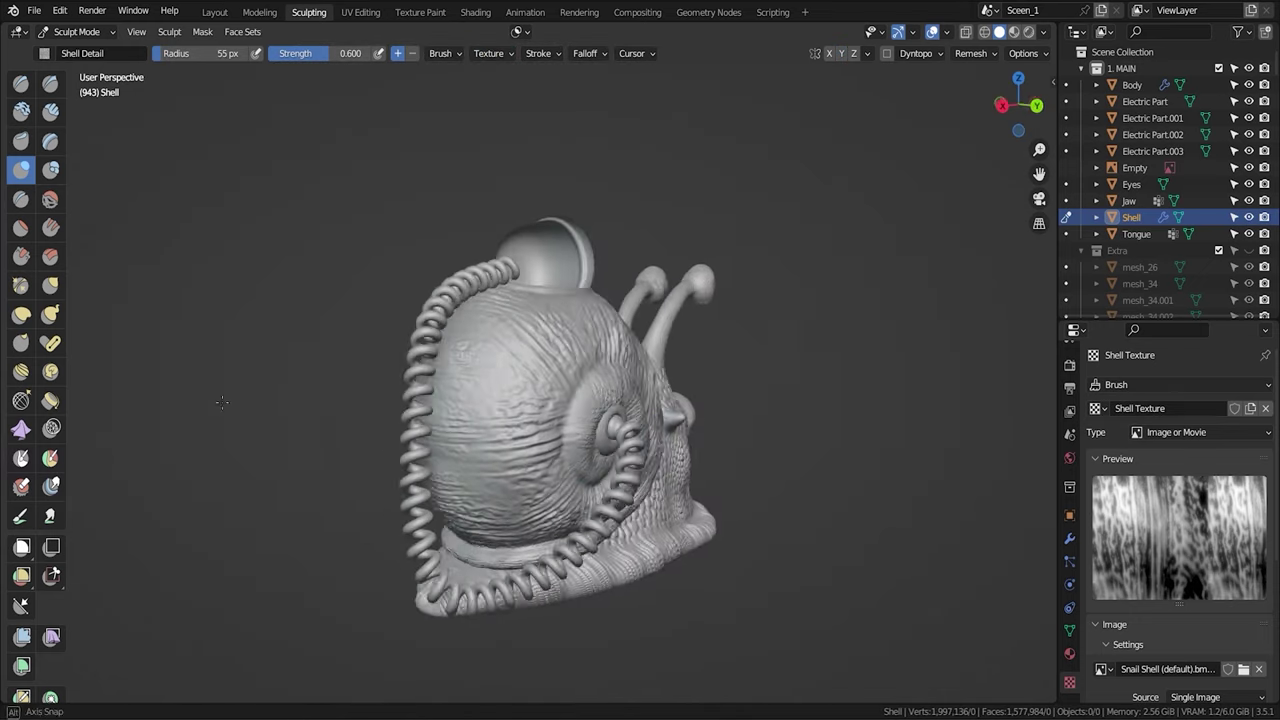
Finish the shell grain on the far side, then bring both eyes into front view.
middle_drag(620, 444, 420, 470)
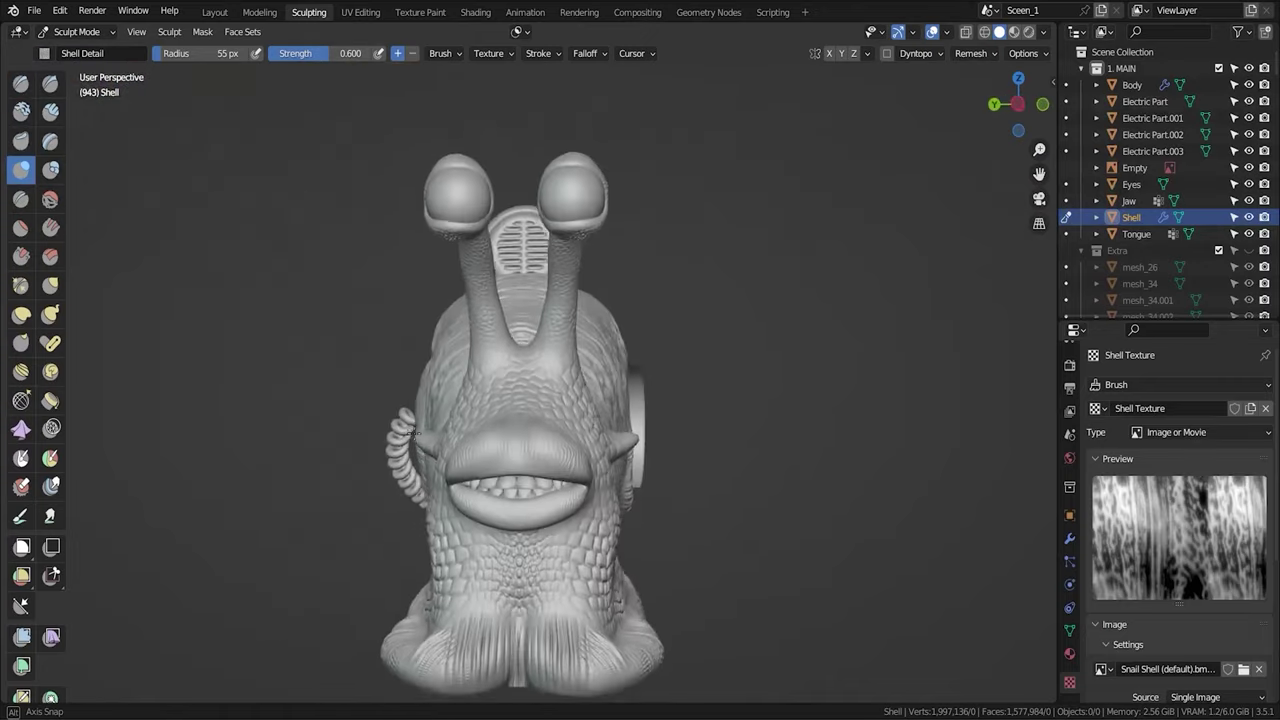
scroll(500, 486, up, 4)
scroll(500, 486, down, 3)
middle_drag(500, 486, 543, 507)
key(KP_1)
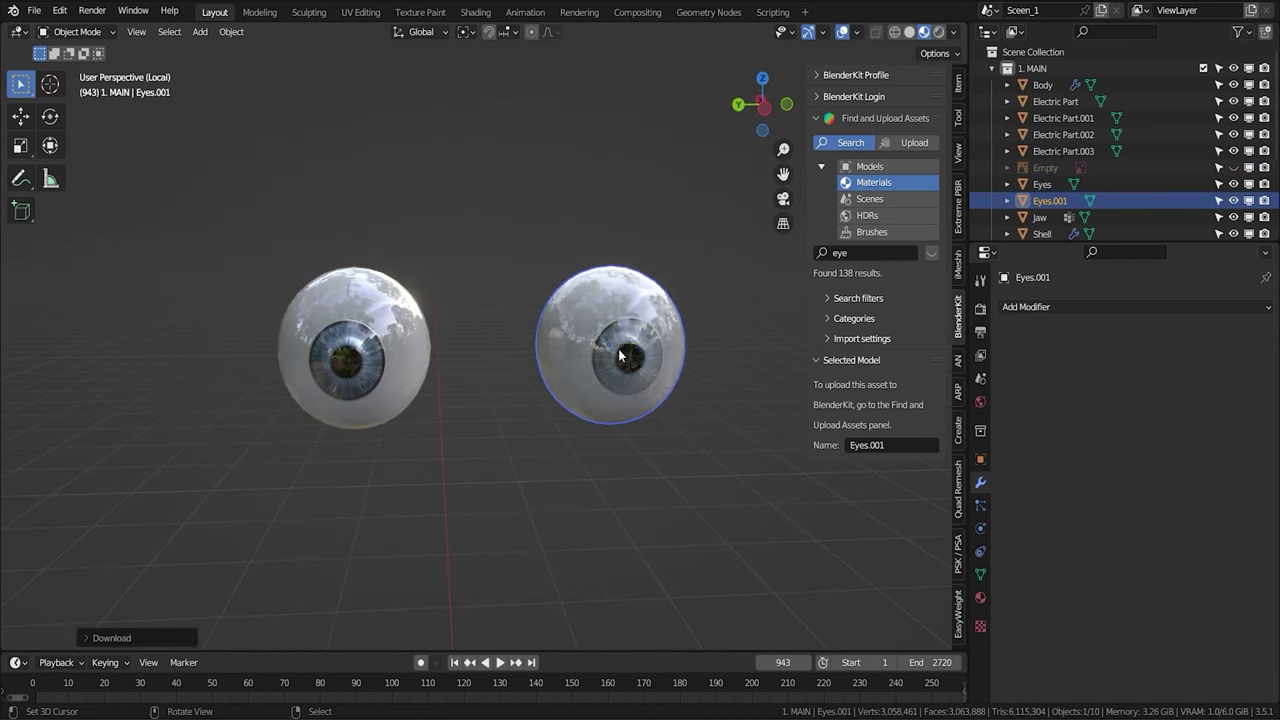
middle_drag(620, 355, 614, 432)
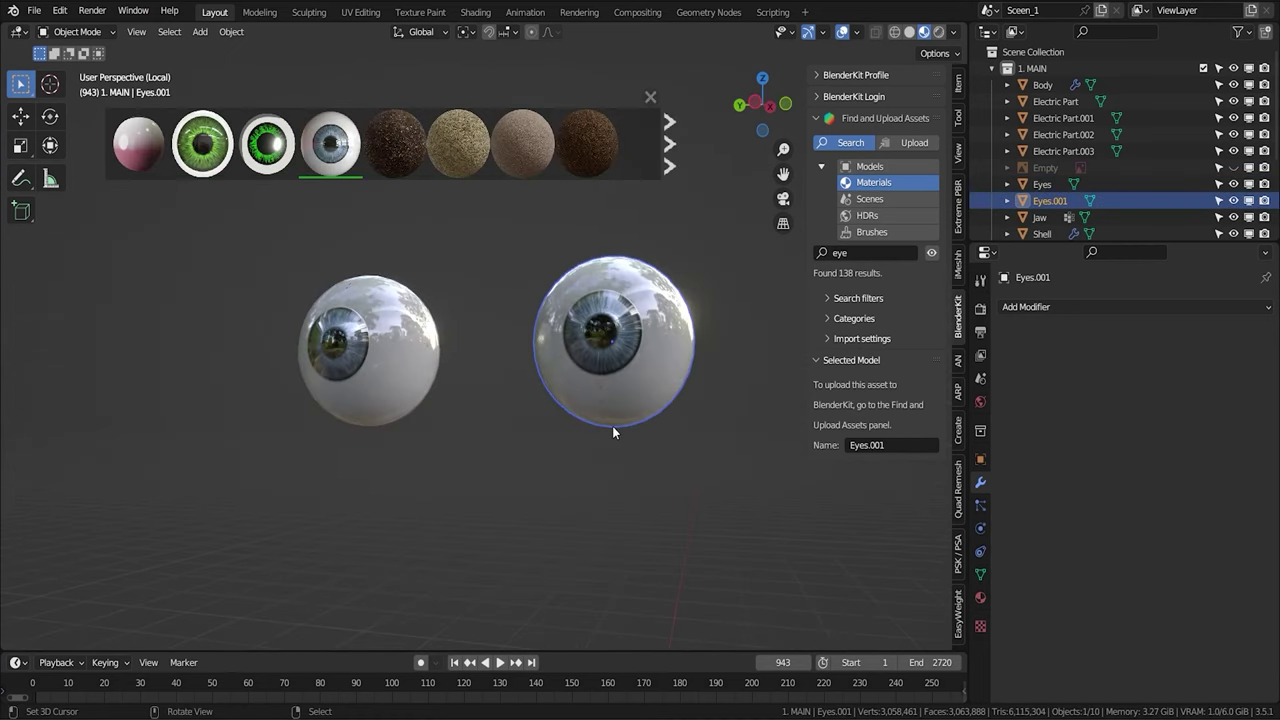
Set the Eyeball node's Veins Visibility to 0.2 so the red veins turn faint.
key(KP_Divide)
middle_drag(861, 230, 427, 323)
key(n)
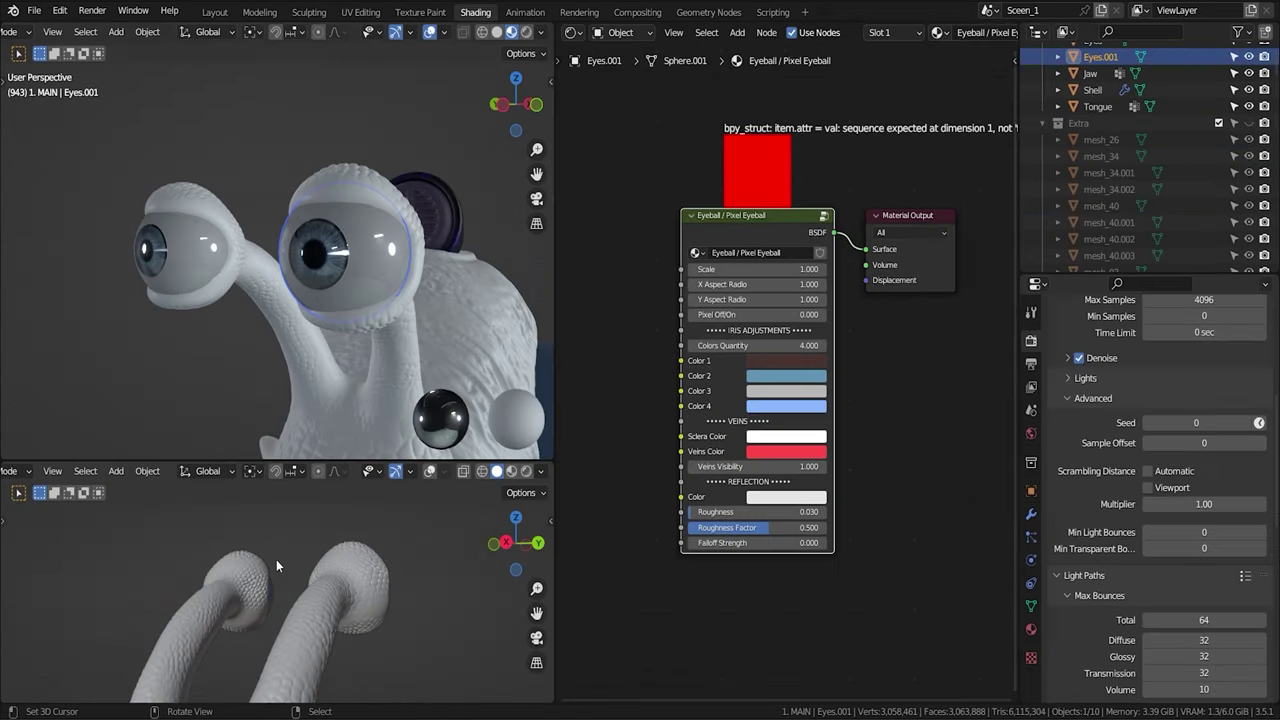
scroll(137, 508, down, 3)
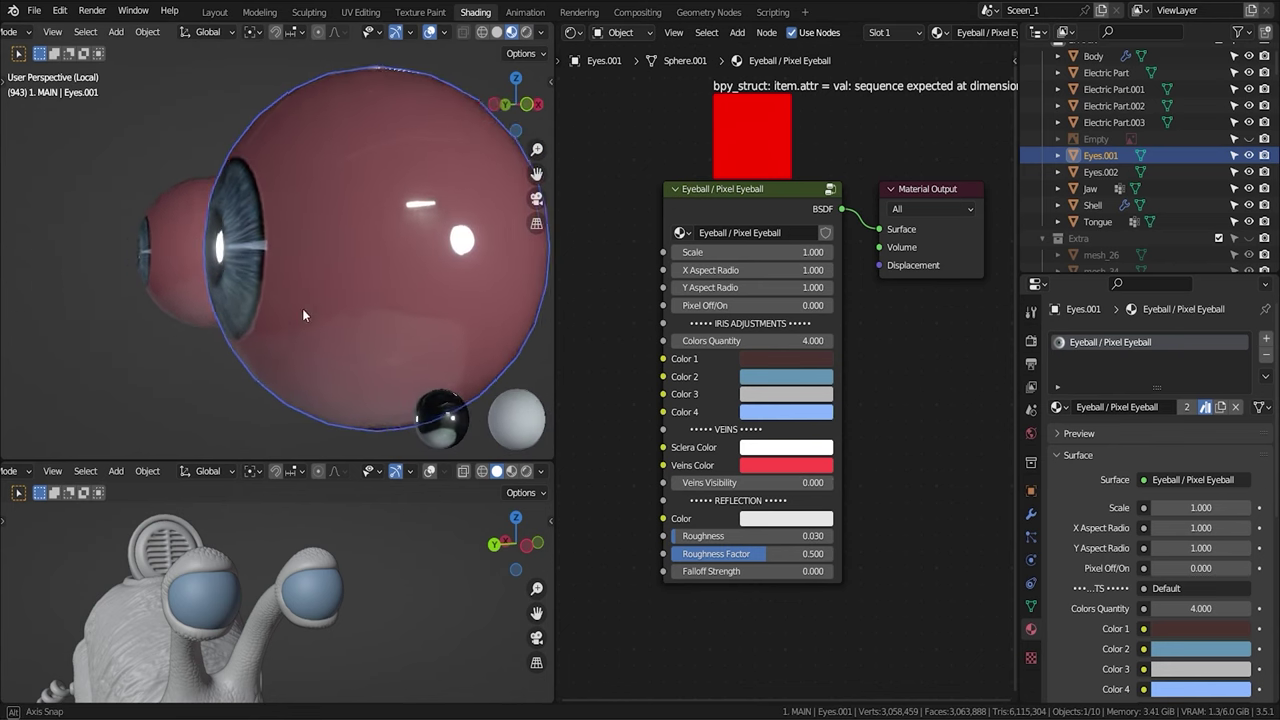
click(780, 467)
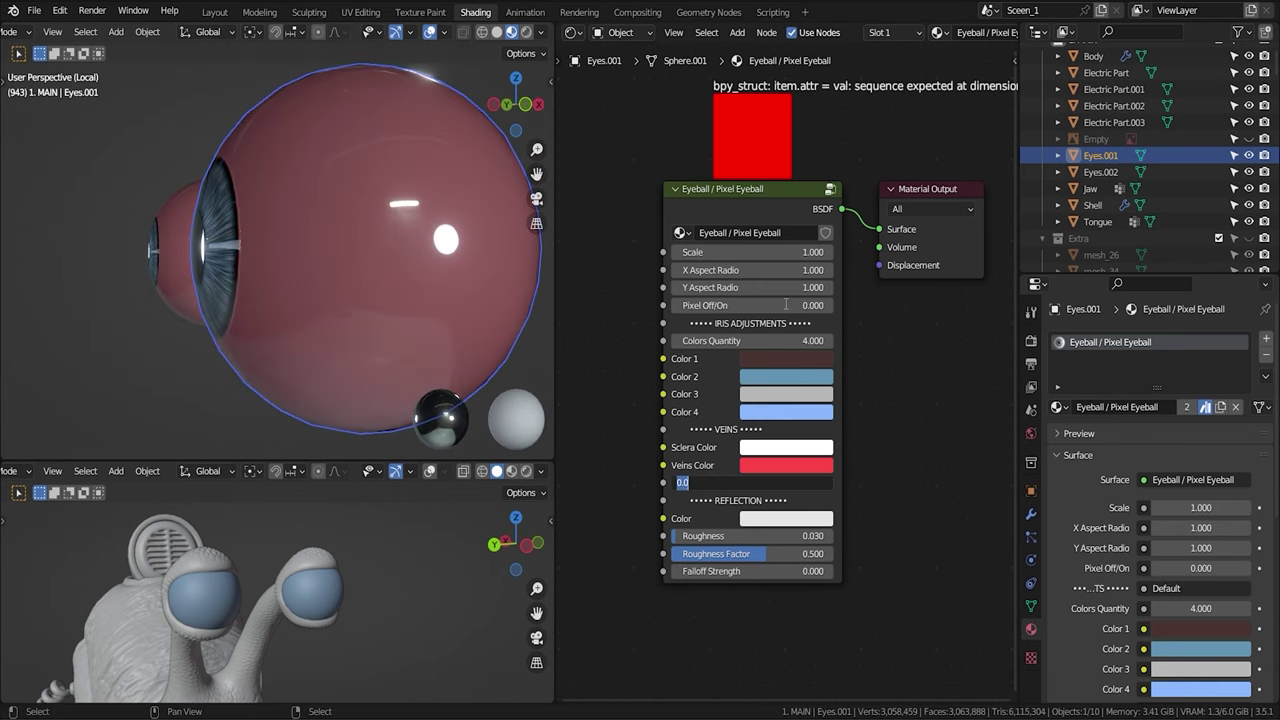
middle_drag(320, 230, 370, 245)
click(740, 482)
text(0)
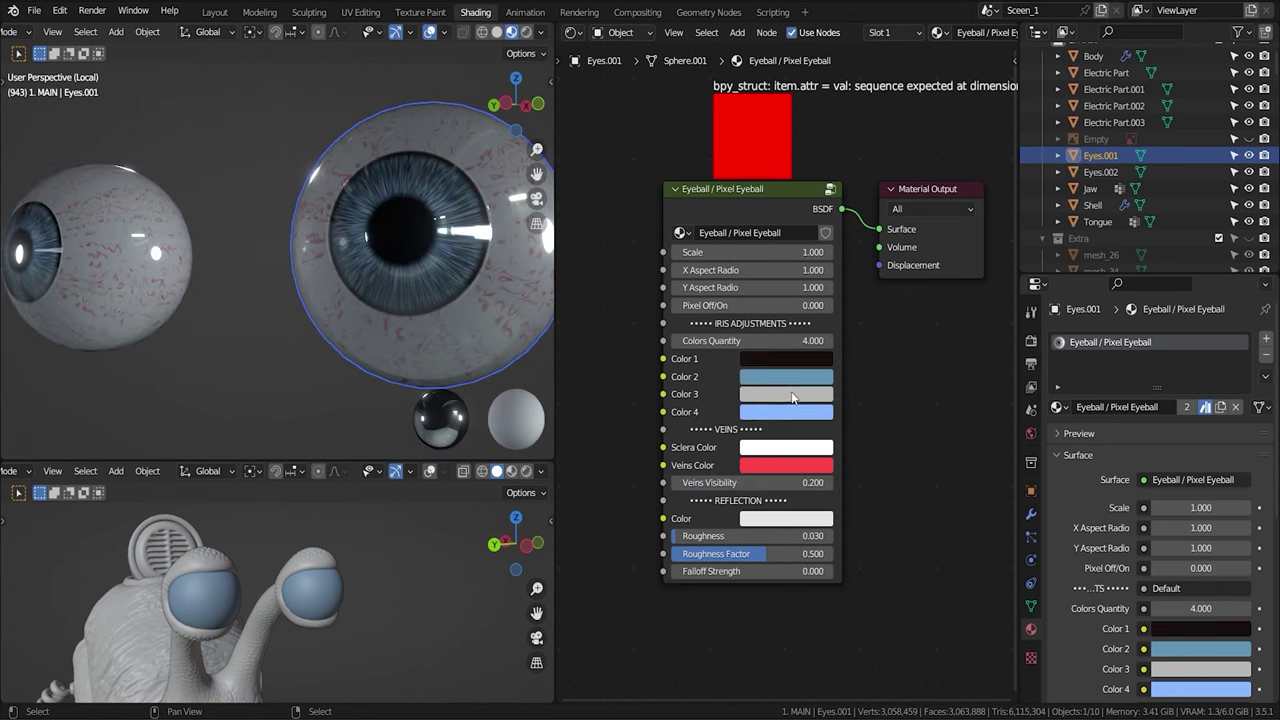
Try darkening an iris colour to black, then undo it back to light grey.
click(793, 398)
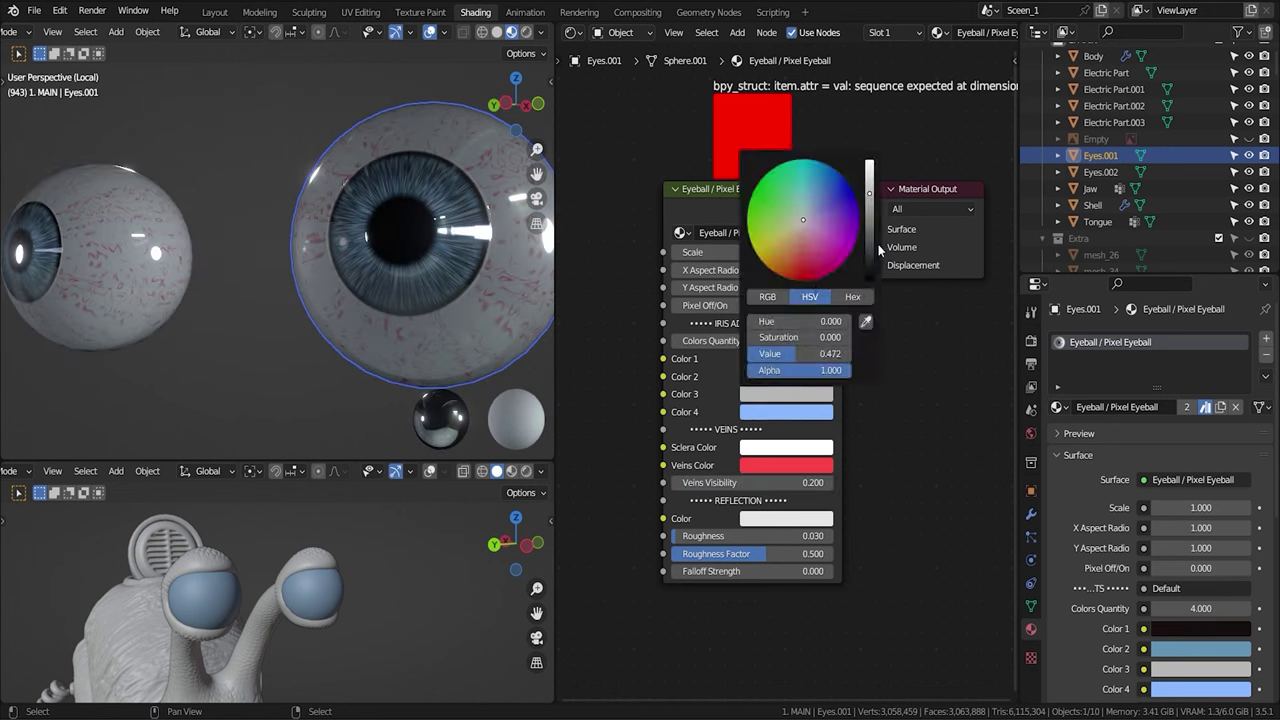
drag(868, 175, 875, 358)
key(ctrl+z)
key(ctrl+shift+z)
key(ctrl+z)
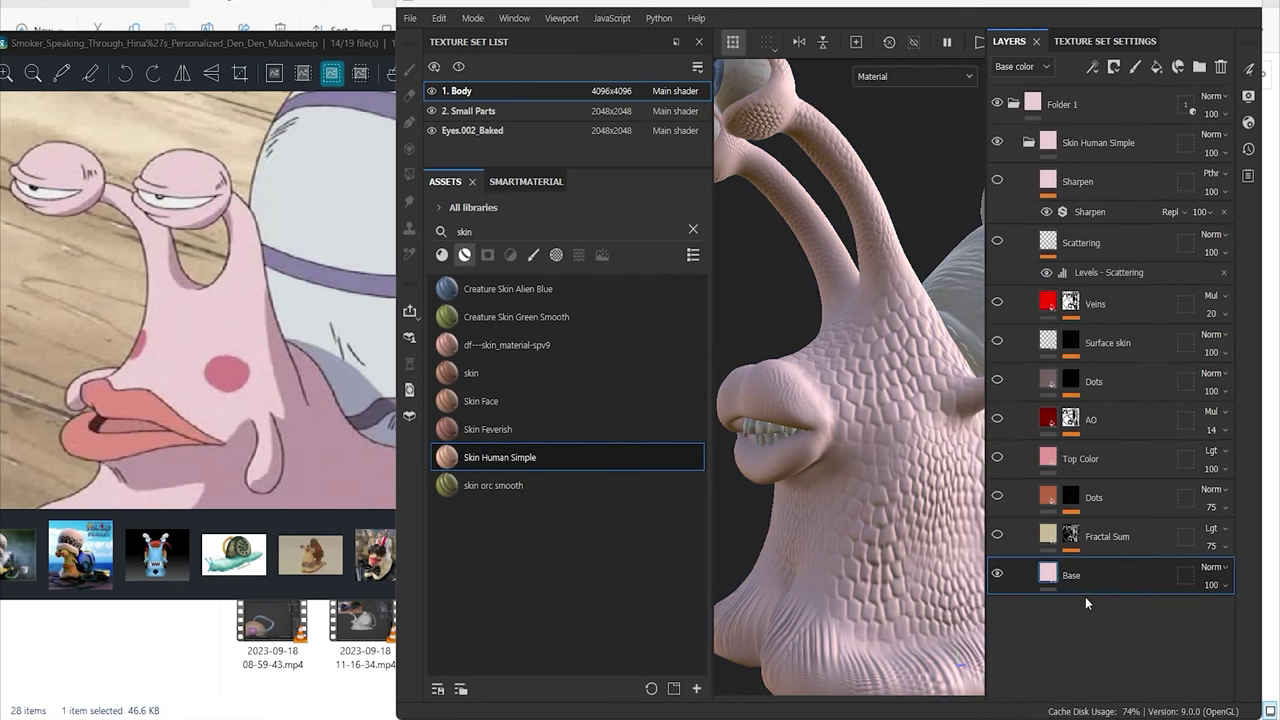
click(514, 18)
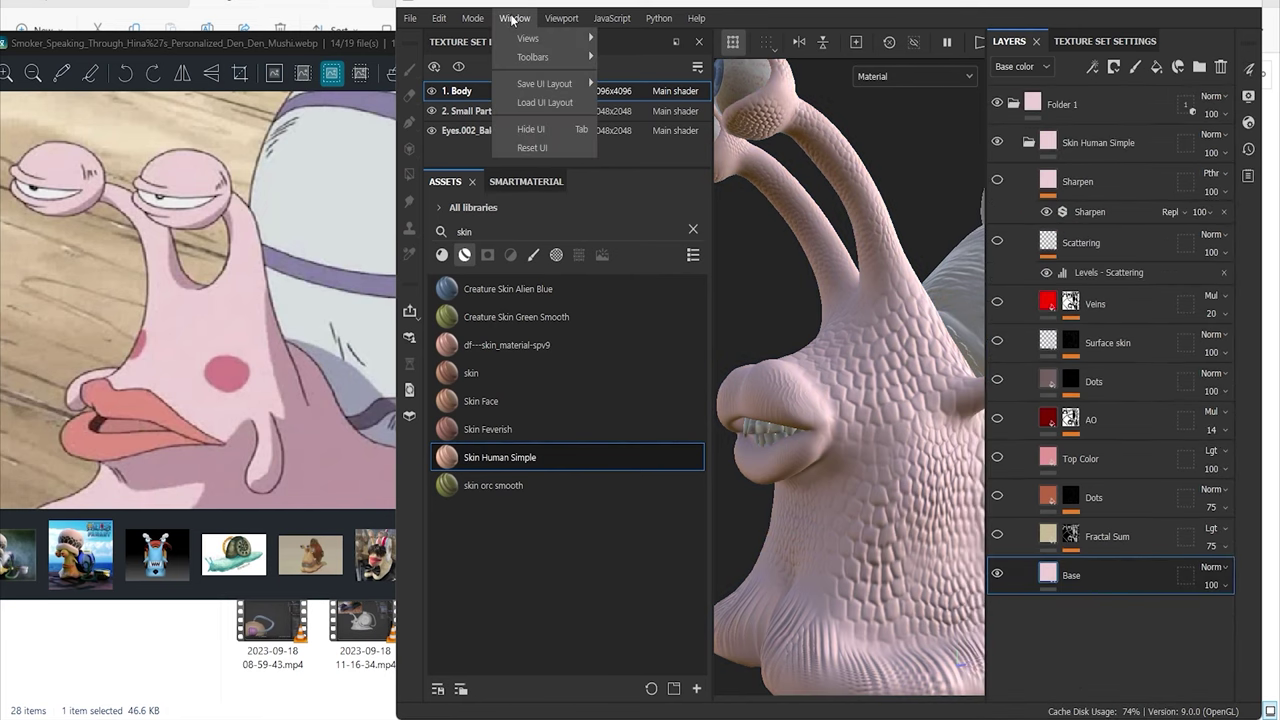
Lower the Skin Human Simple base colour value for a slightly duskier pink skin.
mouse_move(540, 38)
click(652, 189)
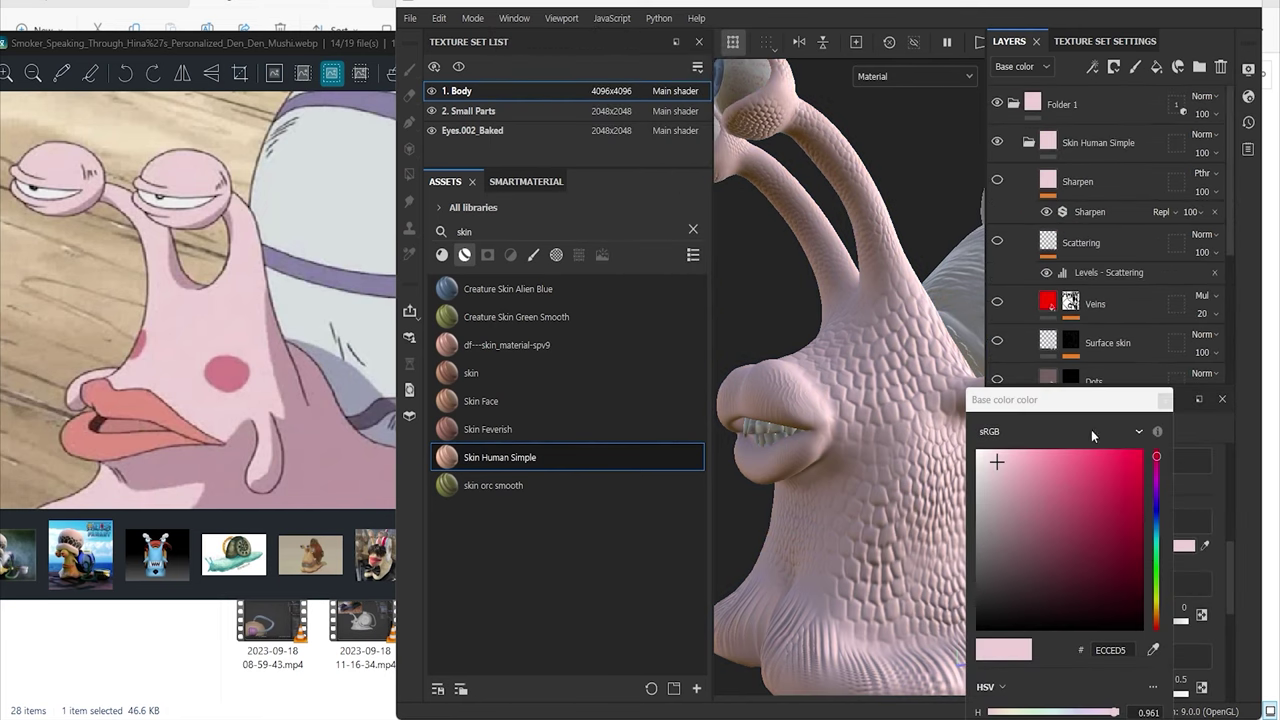
drag(1057, 533, 1045, 532)
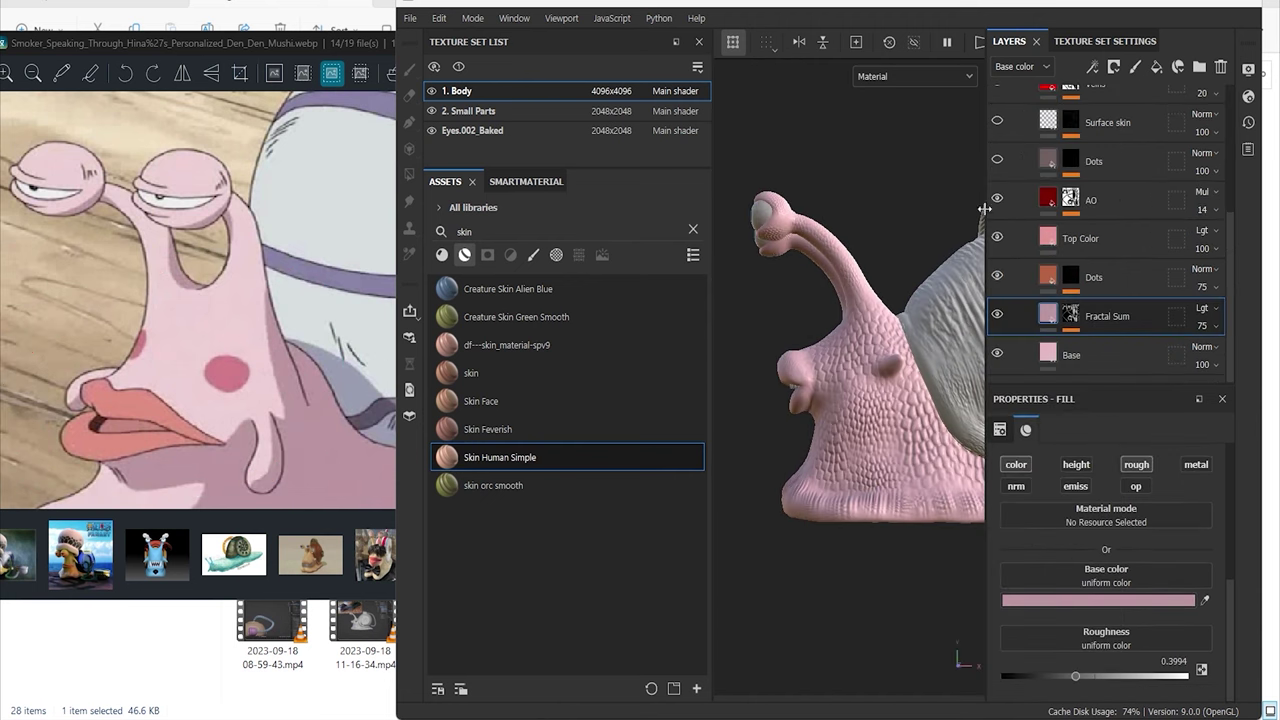
alt+drag(985, 208, 875, 408)
scroll(875, 408, up, 5)
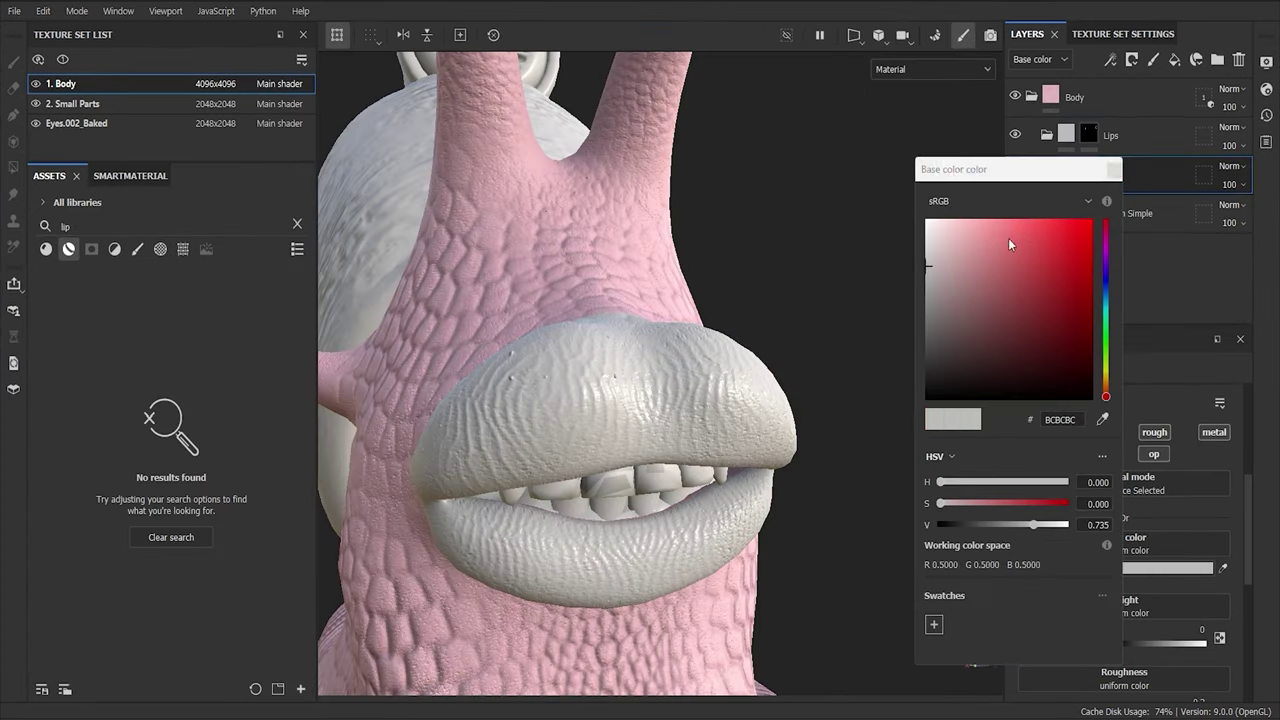
Change the lips fill layer's base colour to a lighter red (E85151).
drag(1008, 238, 1060, 235)
alt+drag(640, 400, 812, 387)
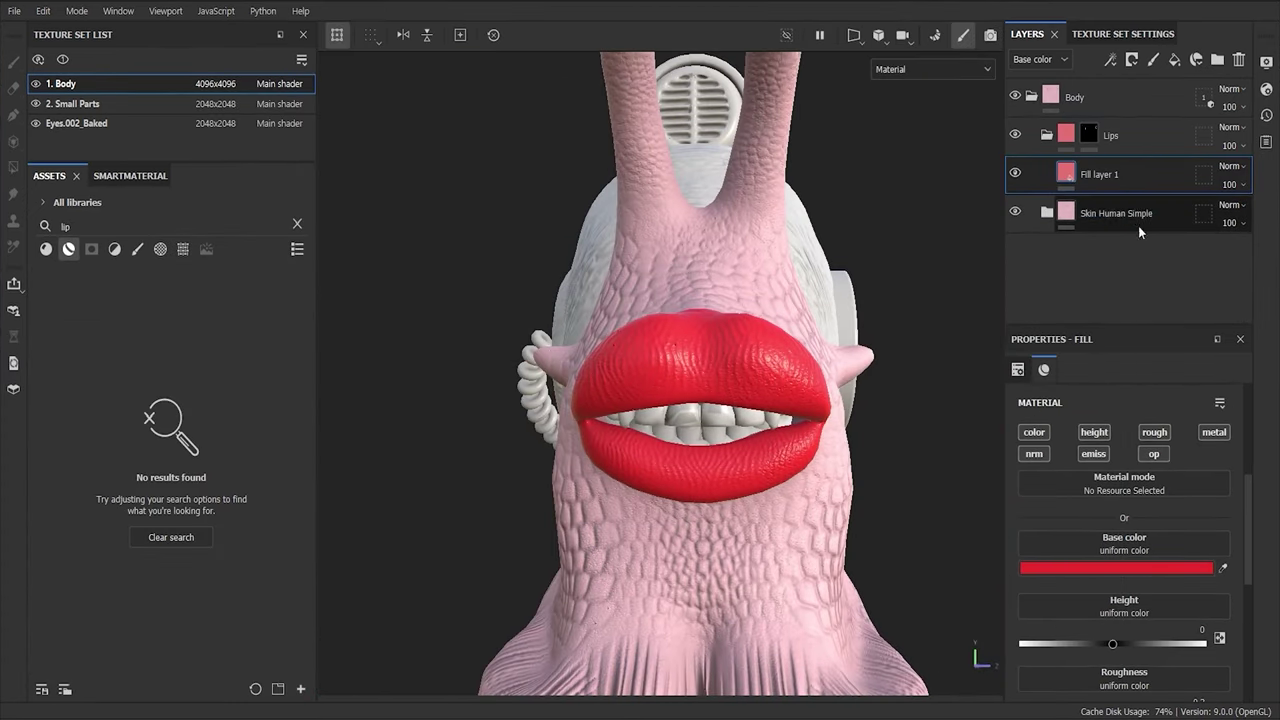
click(1157, 569)
click(1032, 236)
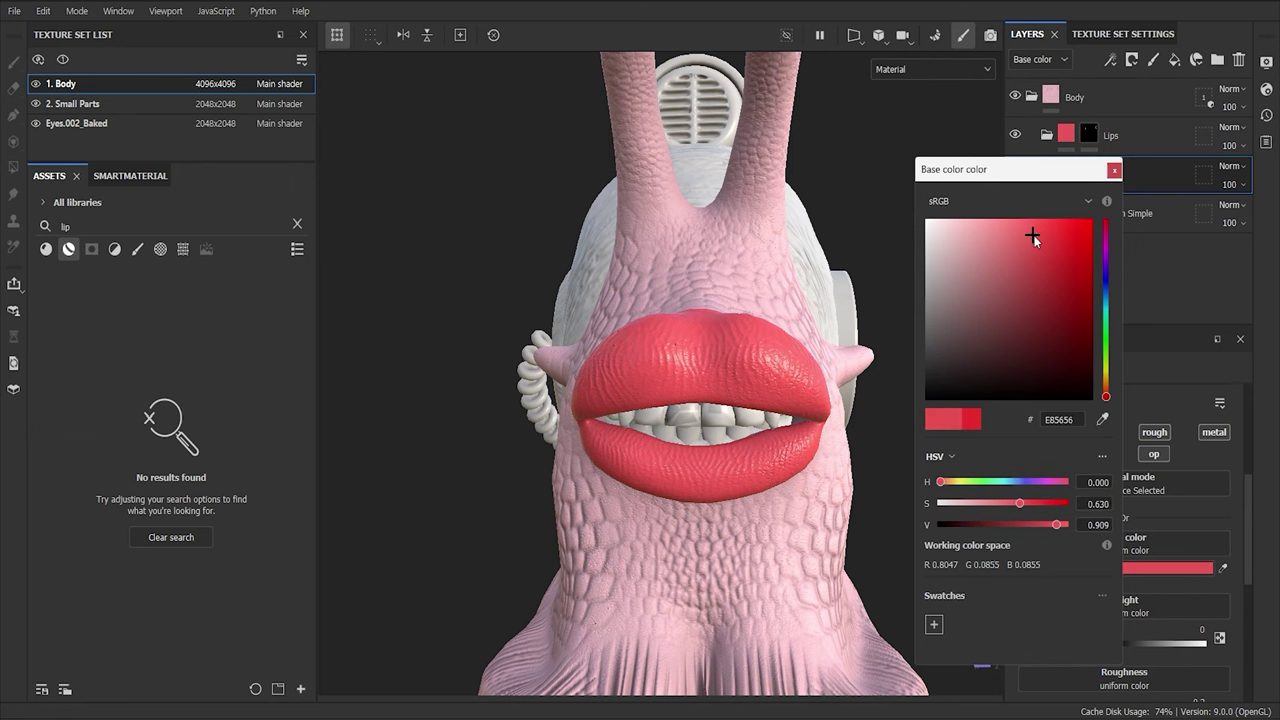
click(1218, 295)
scroll(626, 357, up, 3)
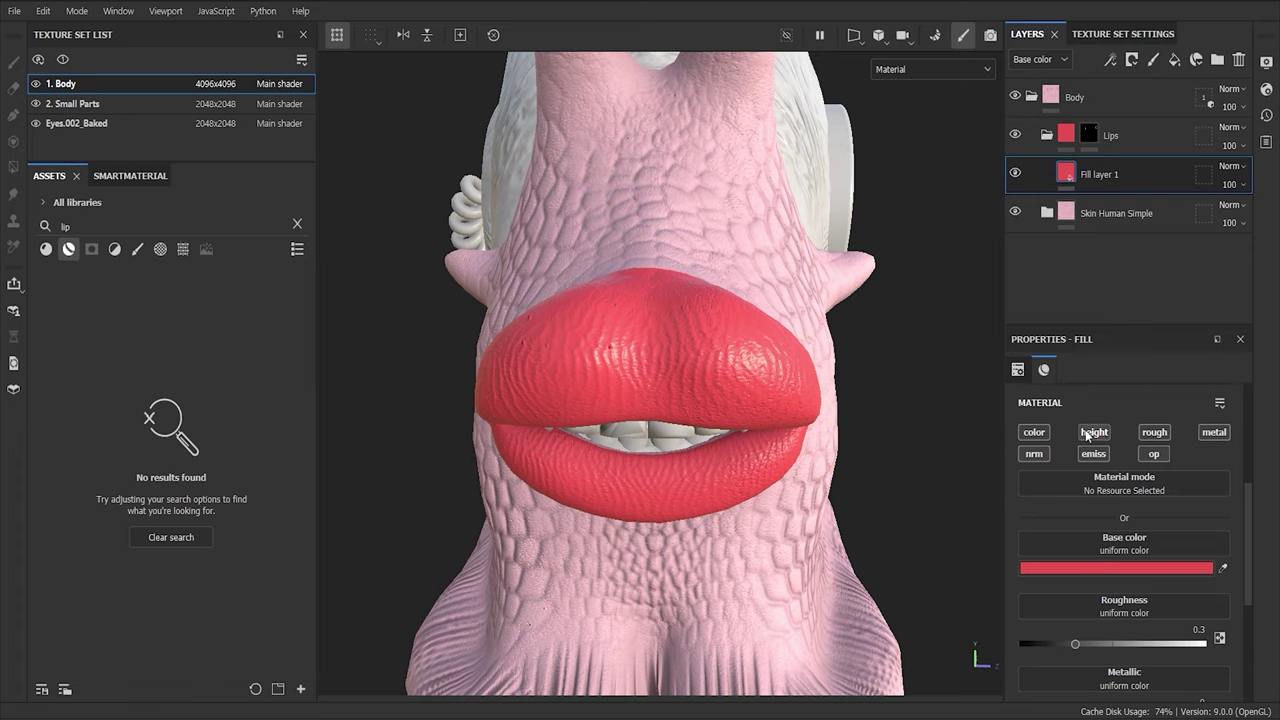
scroll(1087, 432, up, 3)
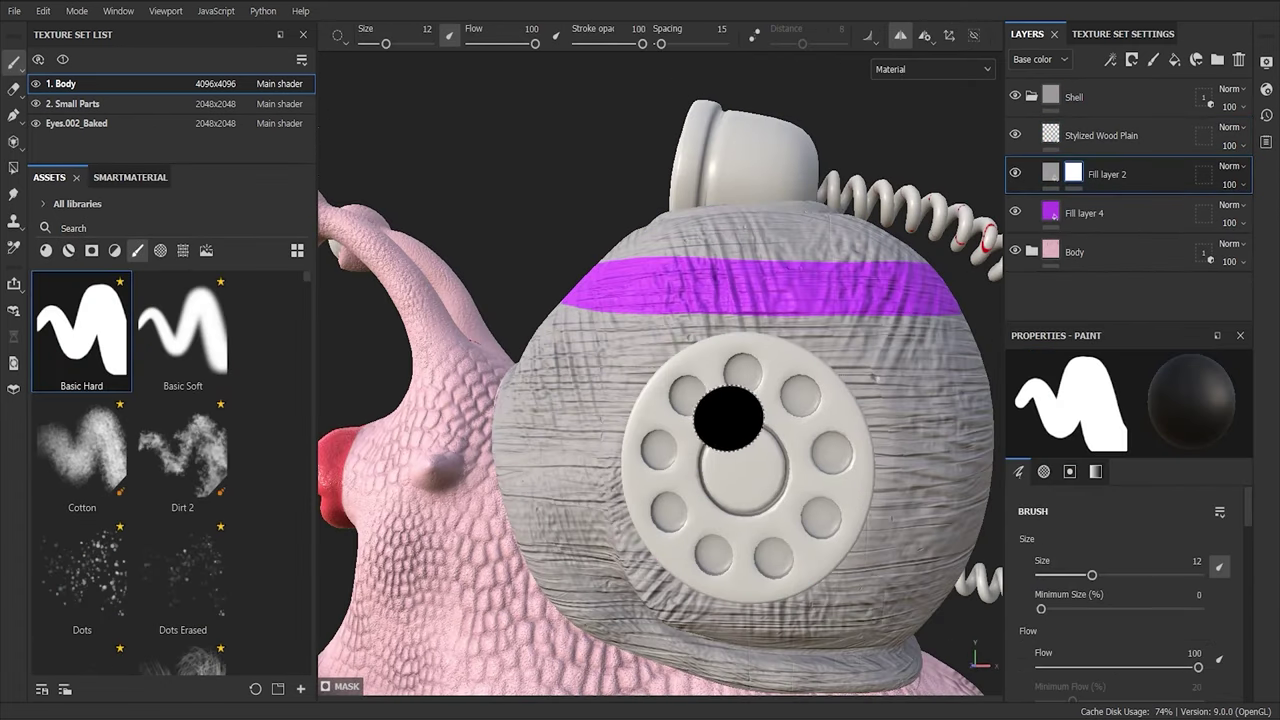
Paint straight purple stripes across the front of the shell on the stripe layer.
alt+drag(725, 415, 512, 357)
shift+click(930, 373)
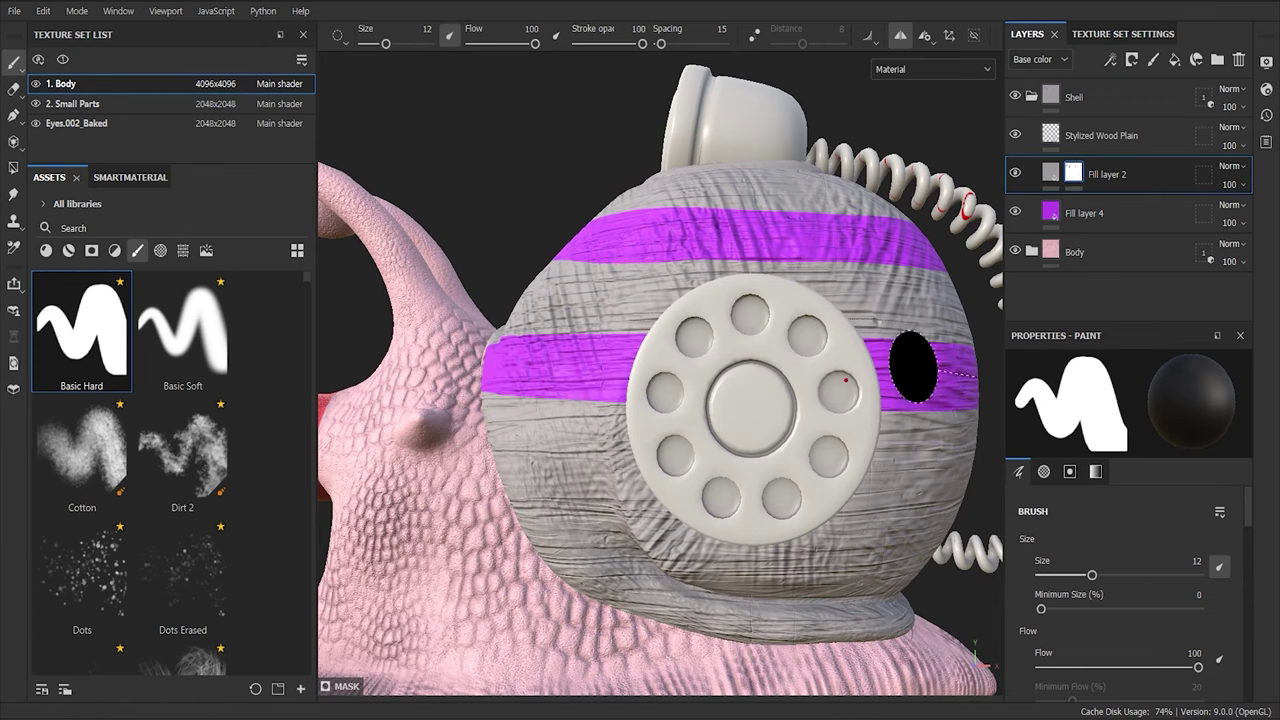
click(517, 513)
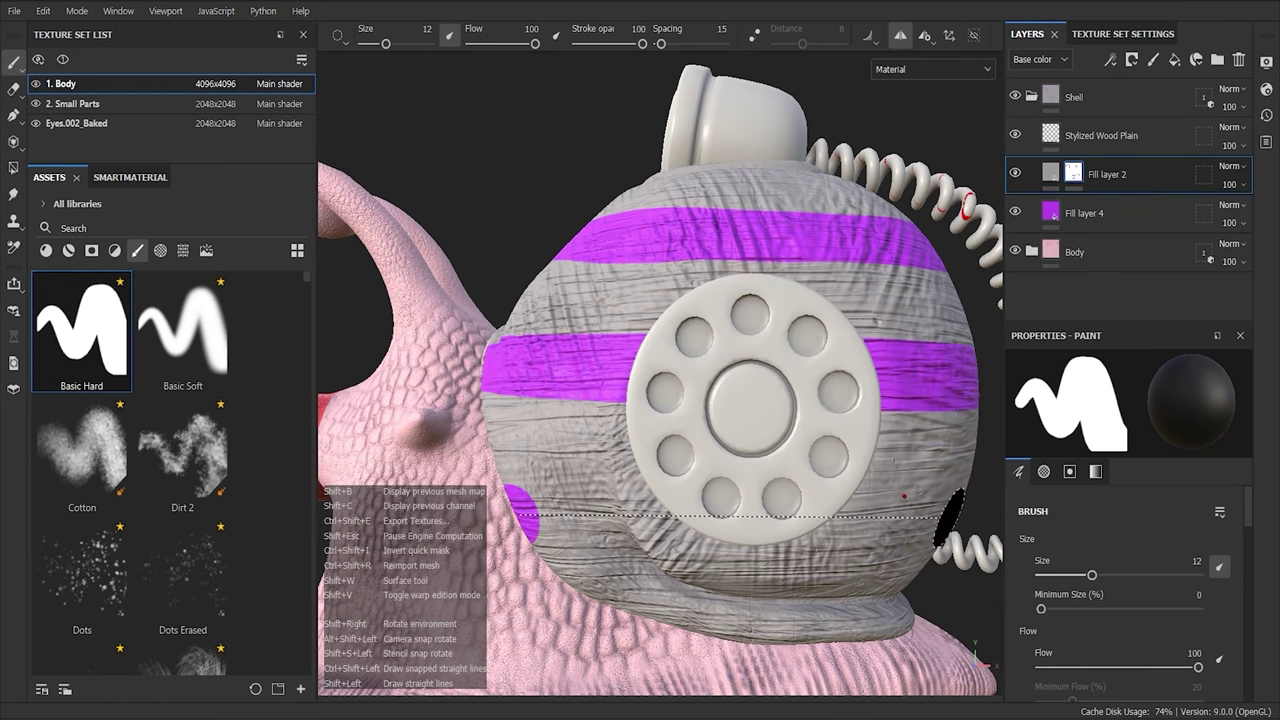
shift+click(940, 516)
scroll(940, 516, down, 5)
click(1050, 172)
click(1155, 654)
Save, turn off mirrored painting, and paint a straight purple stripe across the shell's back.
alt+drag(700, 250, 580, 295)
key(ctrl+s)
click(1073, 172)
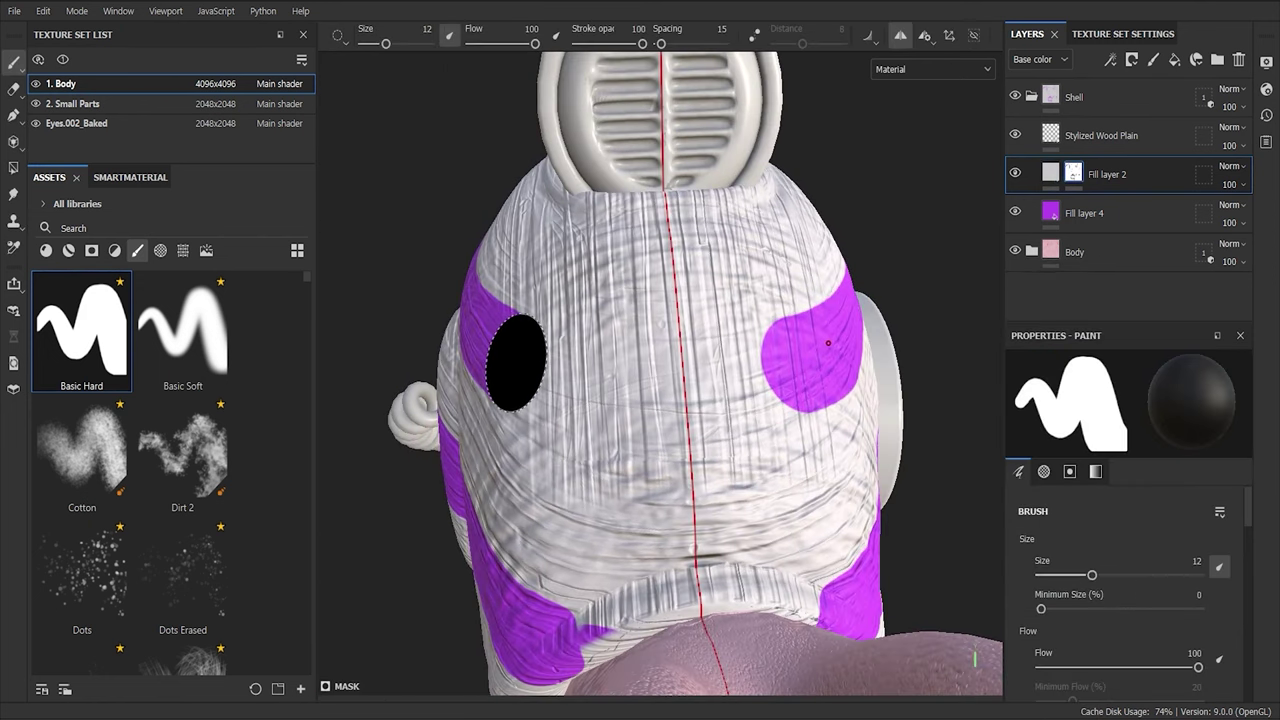
key(l)
shift+click(808, 355)
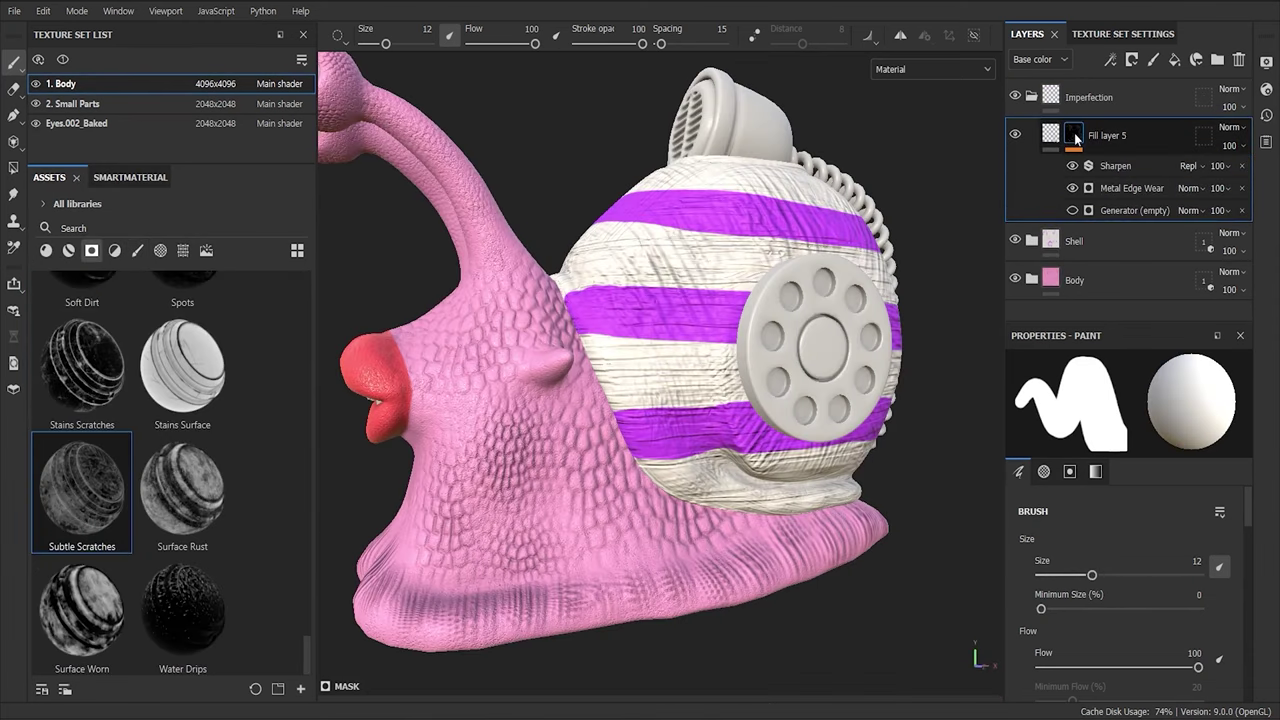
View the stripe mask alone, inspect the Sharpen filter, and select the Surface skin layer.
key(m)
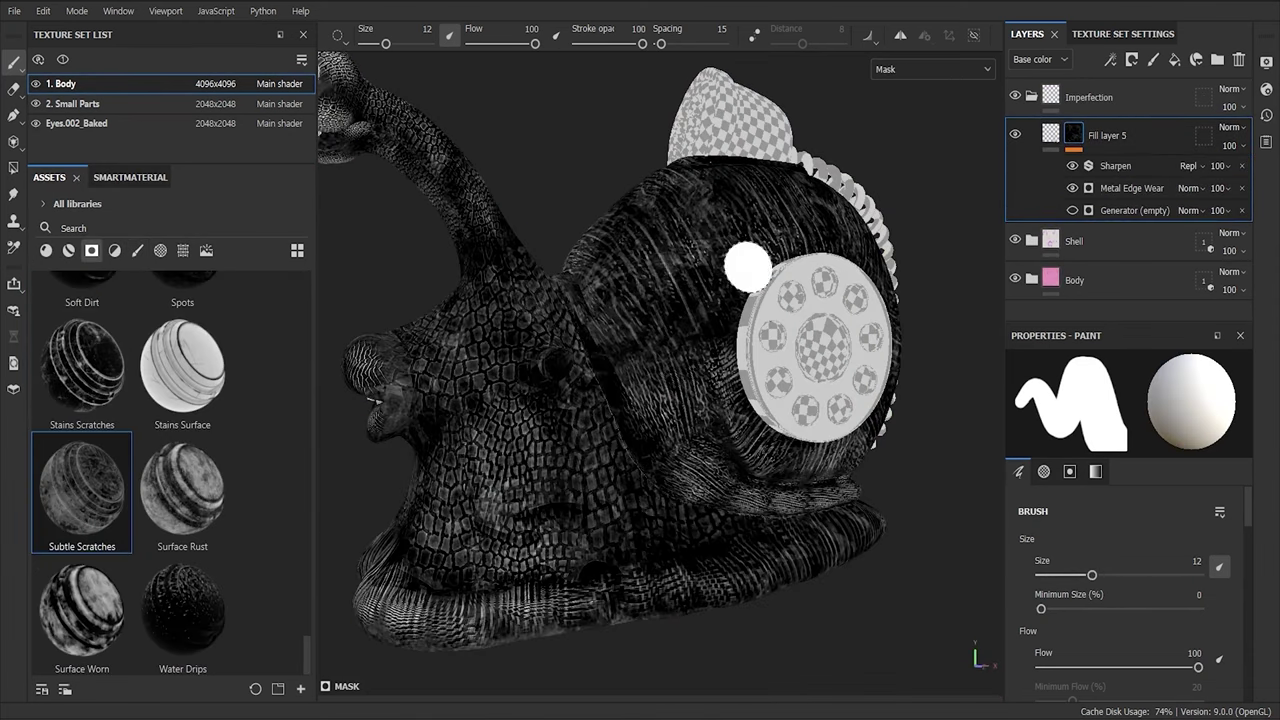
scroll(595, 333, up, 2)
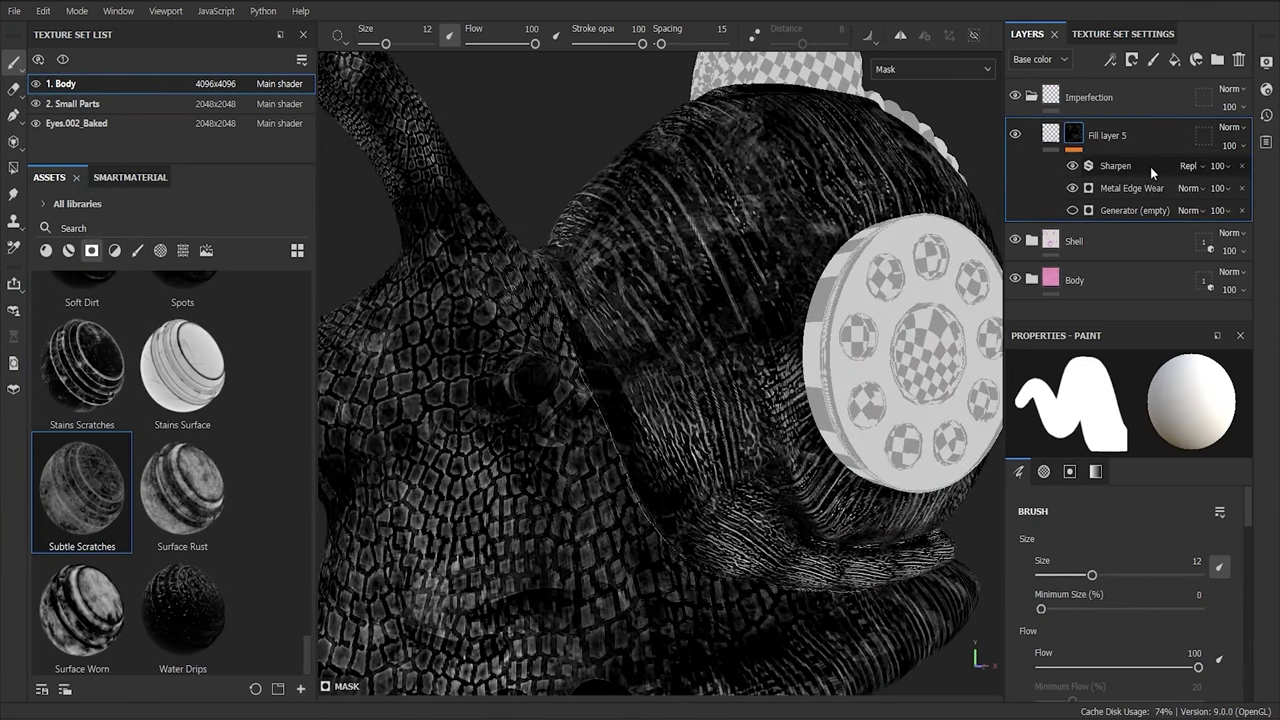
click(1115, 166)
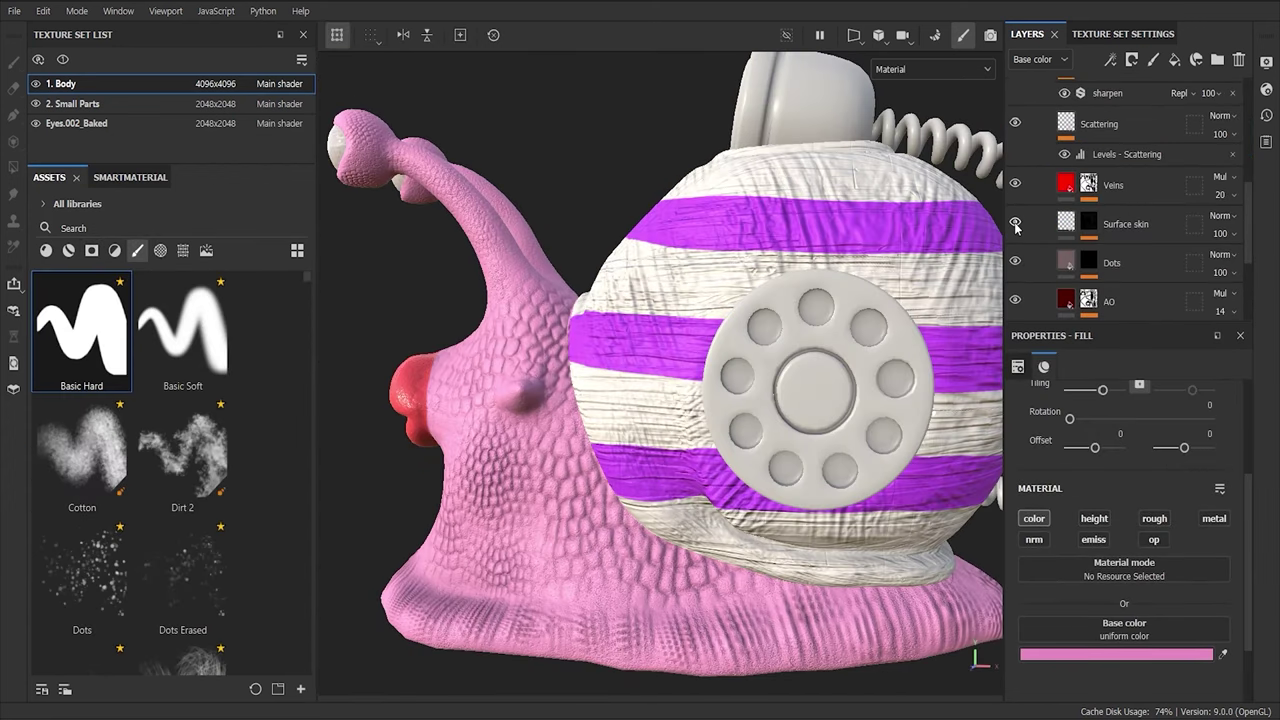
alt+drag(895, 372, 941, 300)
alt+drag(812, 335, 960, 330)
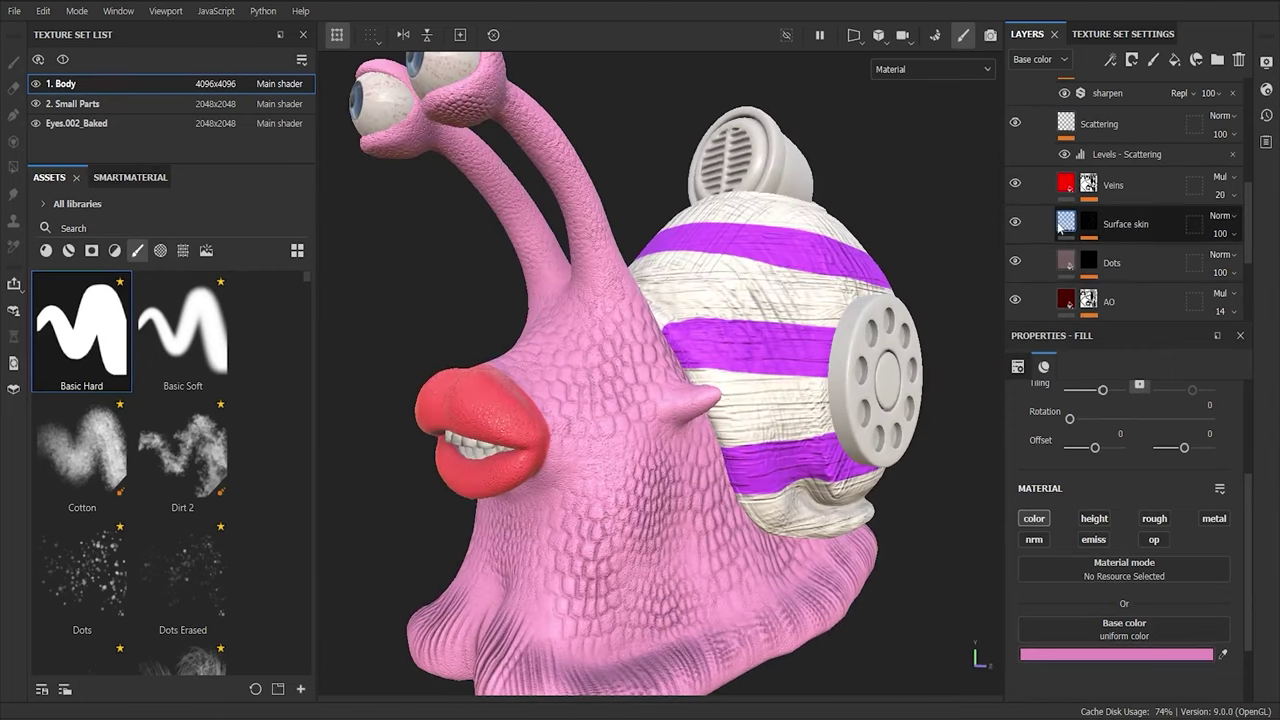
click(1125, 224)
alt+drag(809, 408, 650, 401)
scroll(650, 401, up, 3)
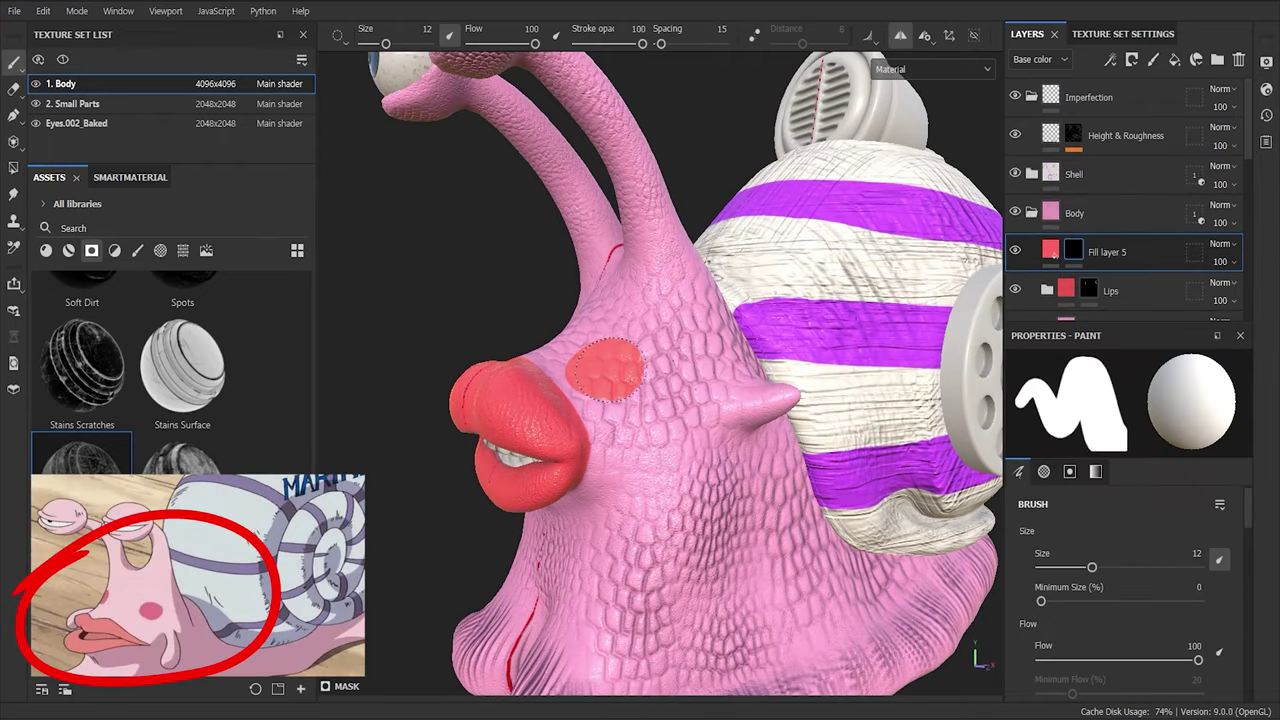
alt+drag(605, 370, 494, 567)
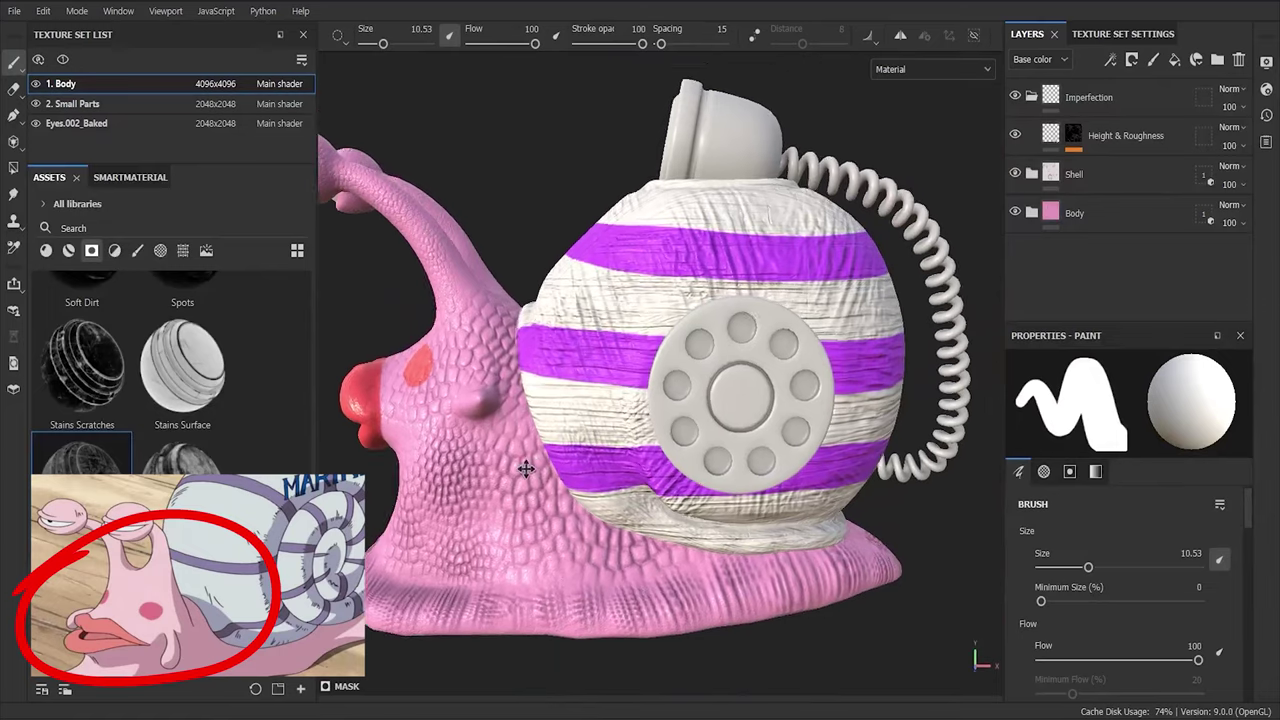
Orbit the view around to the snail's face.
alt+drag(526, 469, 666, 323)
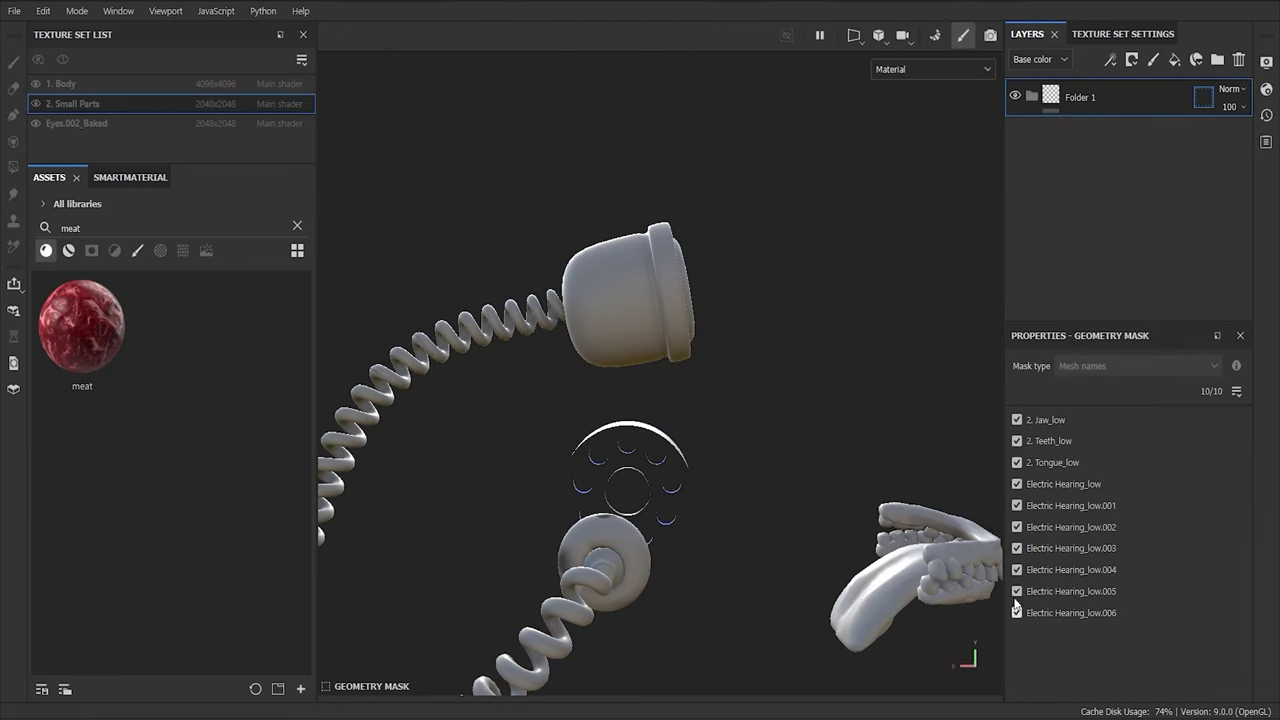
Isolate the handset mesh in the geometry mask and search the assets for 'bronze' materials.
alt+click(1016, 548)
key(Escape)
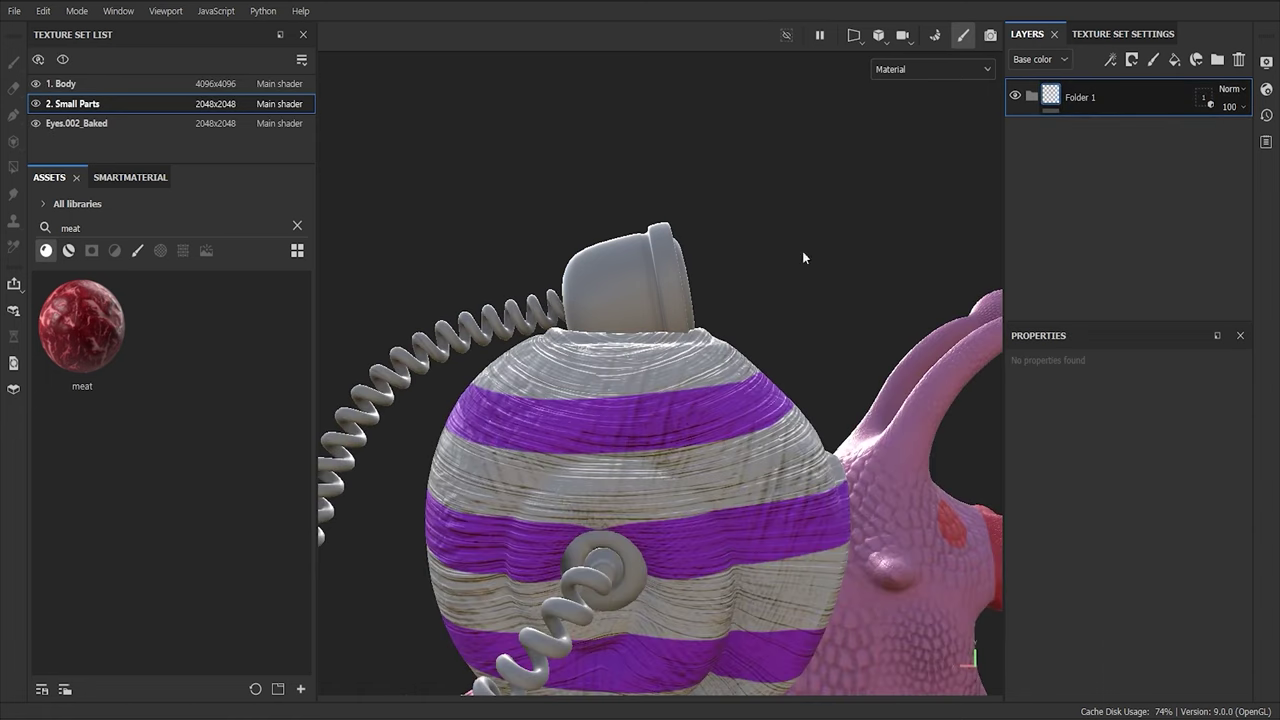
double_click(78, 230)
text(bronze)
click(93, 249)
click(93, 249)
click(68, 250)
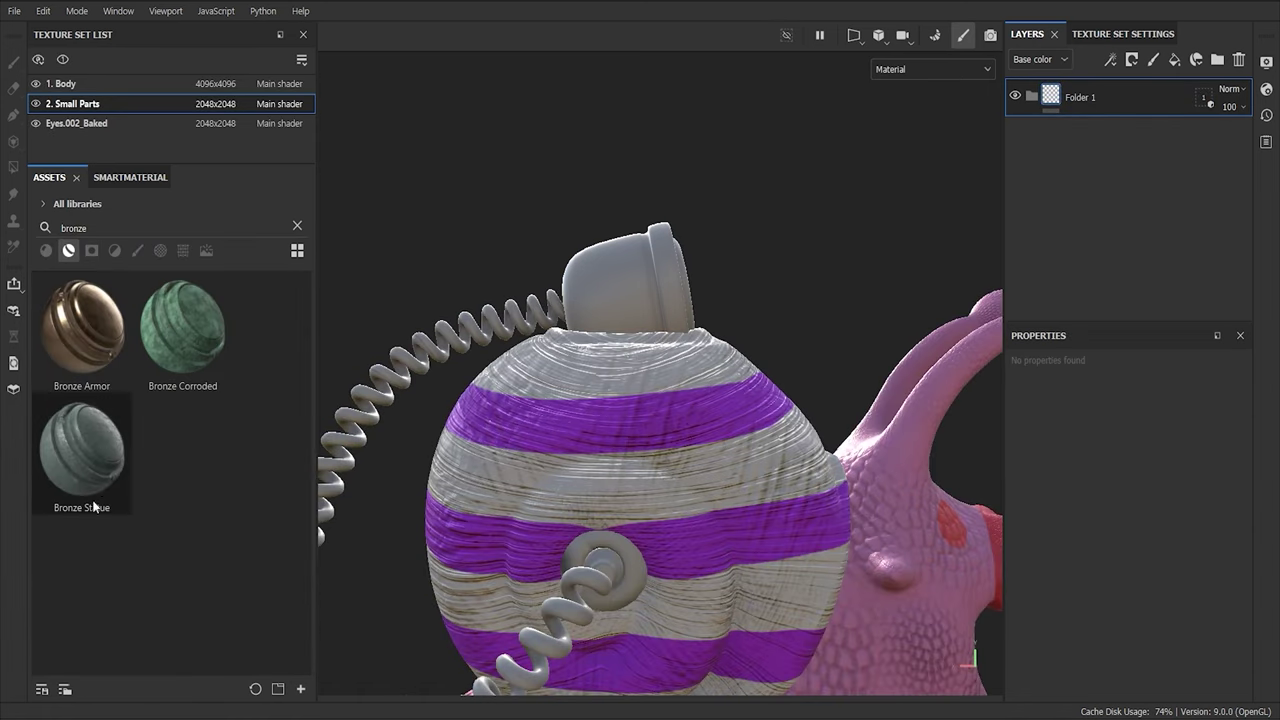
Apply Bronze Armor to the handset's layer folder, comparing with Base Metal hidden and shown.
drag(95, 345, 1118, 102)
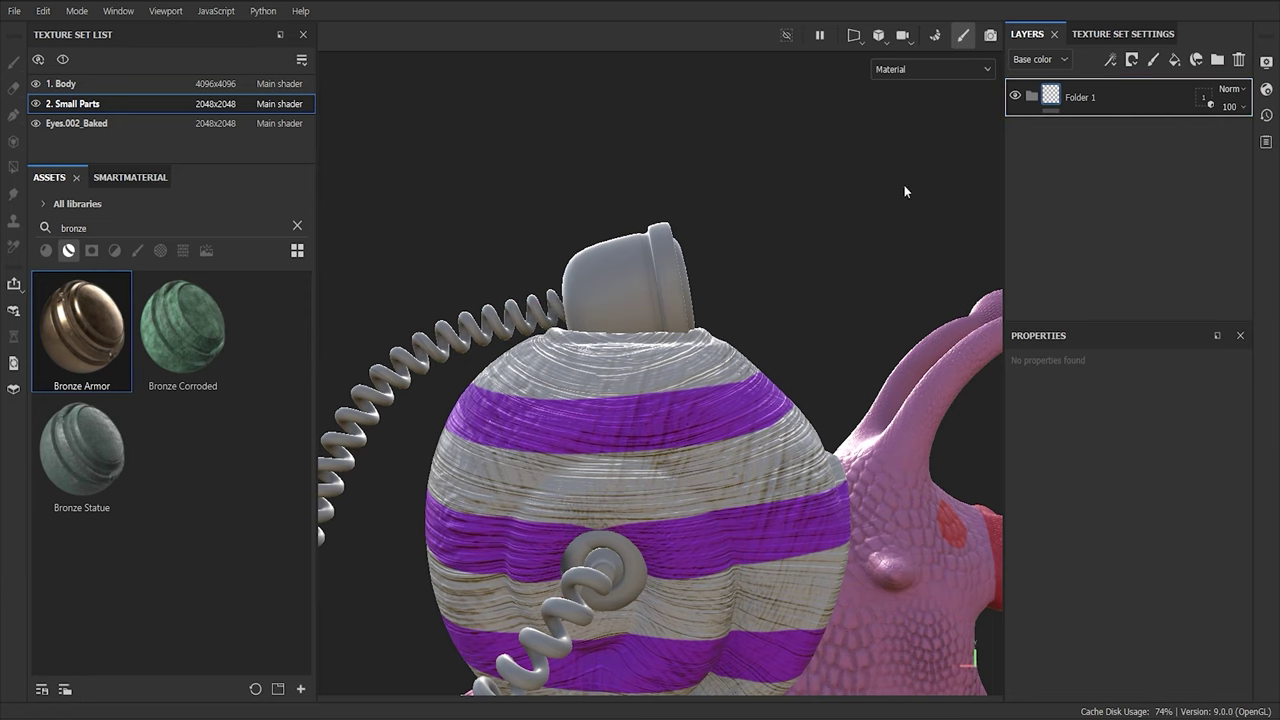
click(97, 365)
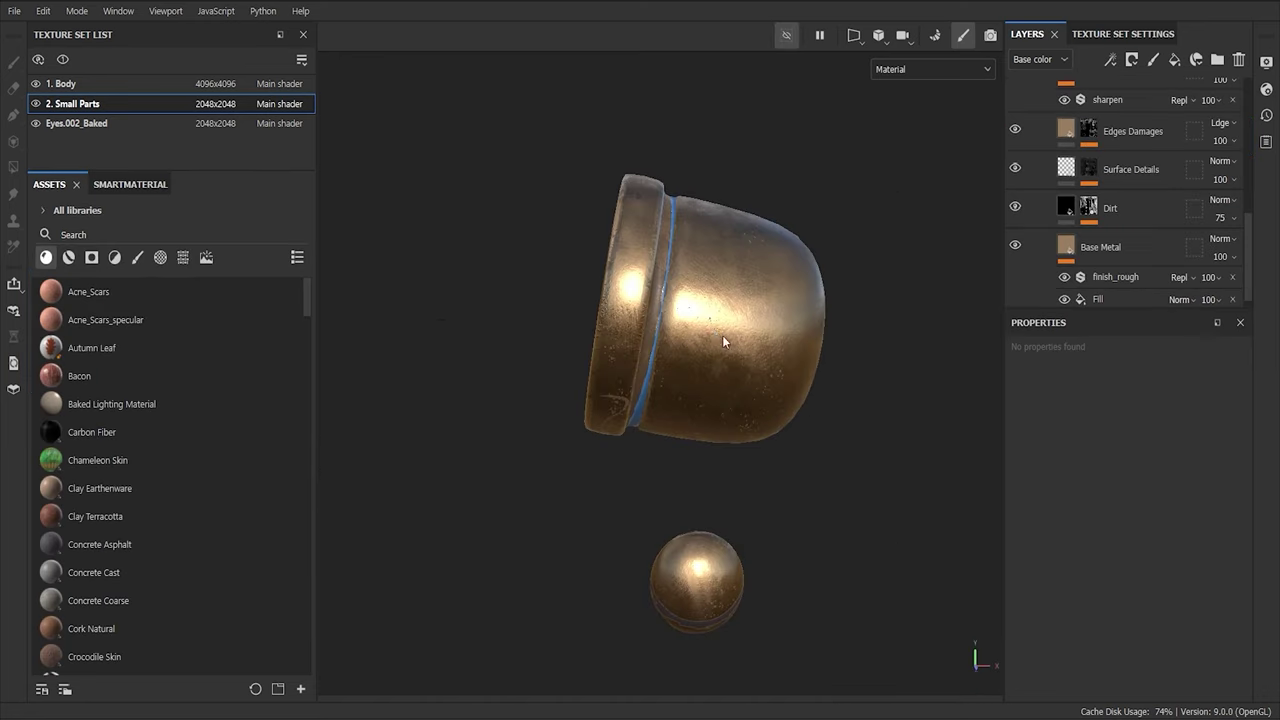
click(1015, 247)
click(1015, 247)
Enable finish_rough, hide the Dirt layer, and inspect the edge-damage generator settings.
scroll(1100, 240, down, 1)
click(1064, 263)
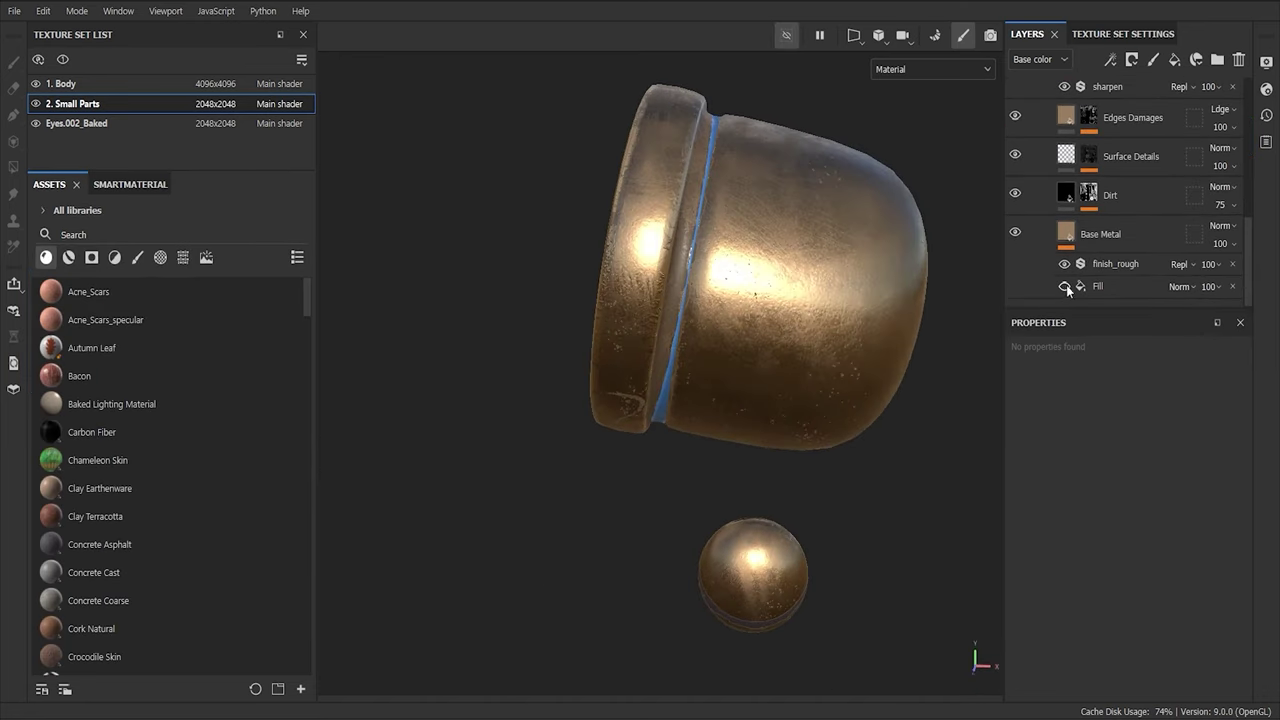
click(1015, 193)
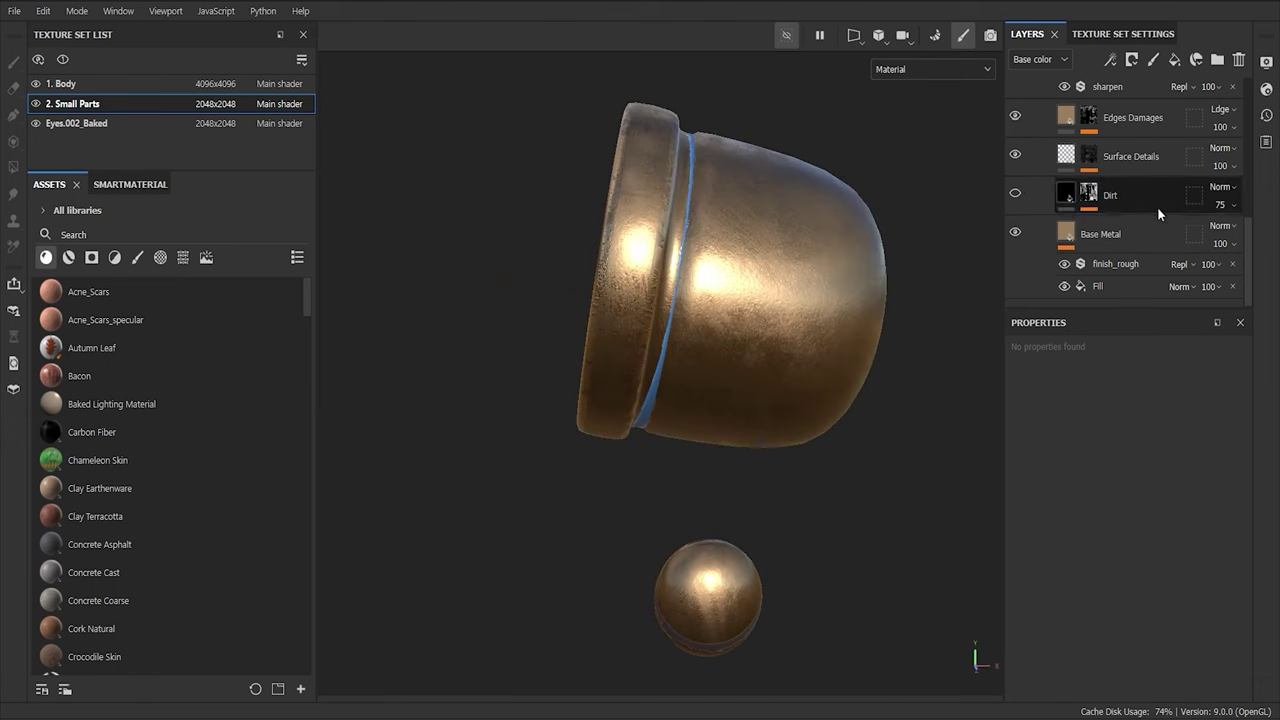
click(1150, 197)
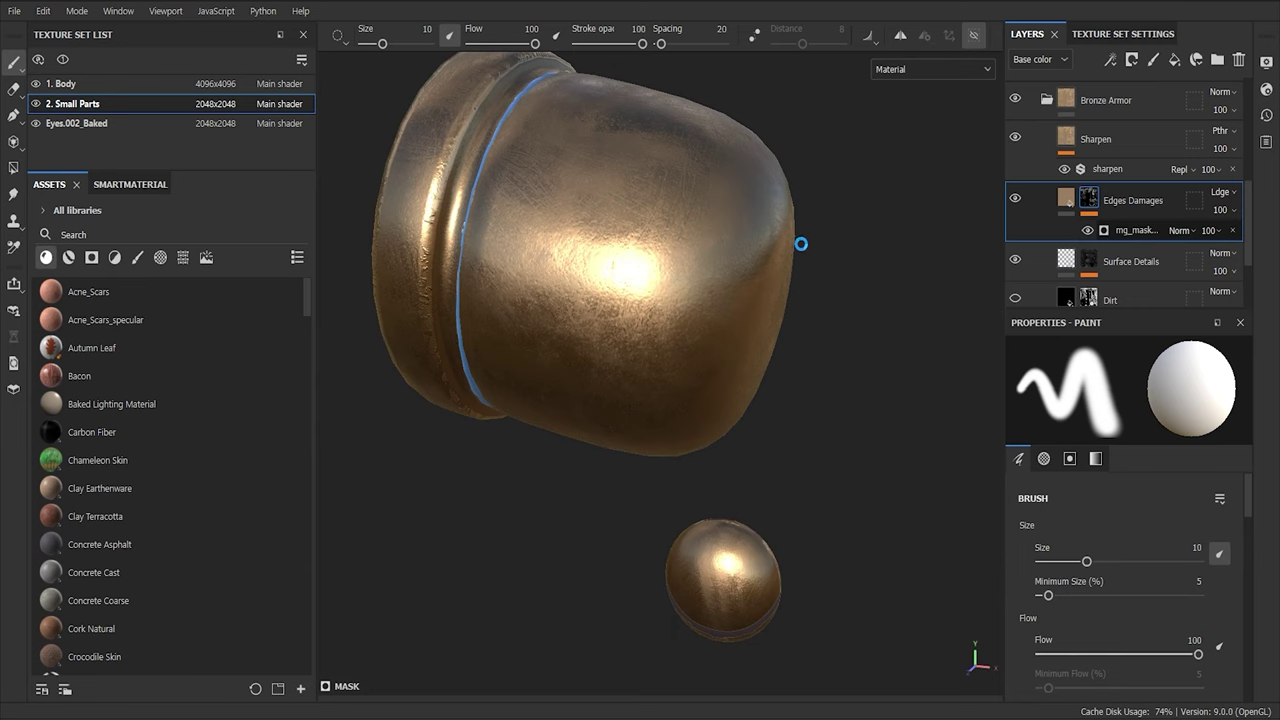
click(1135, 230)
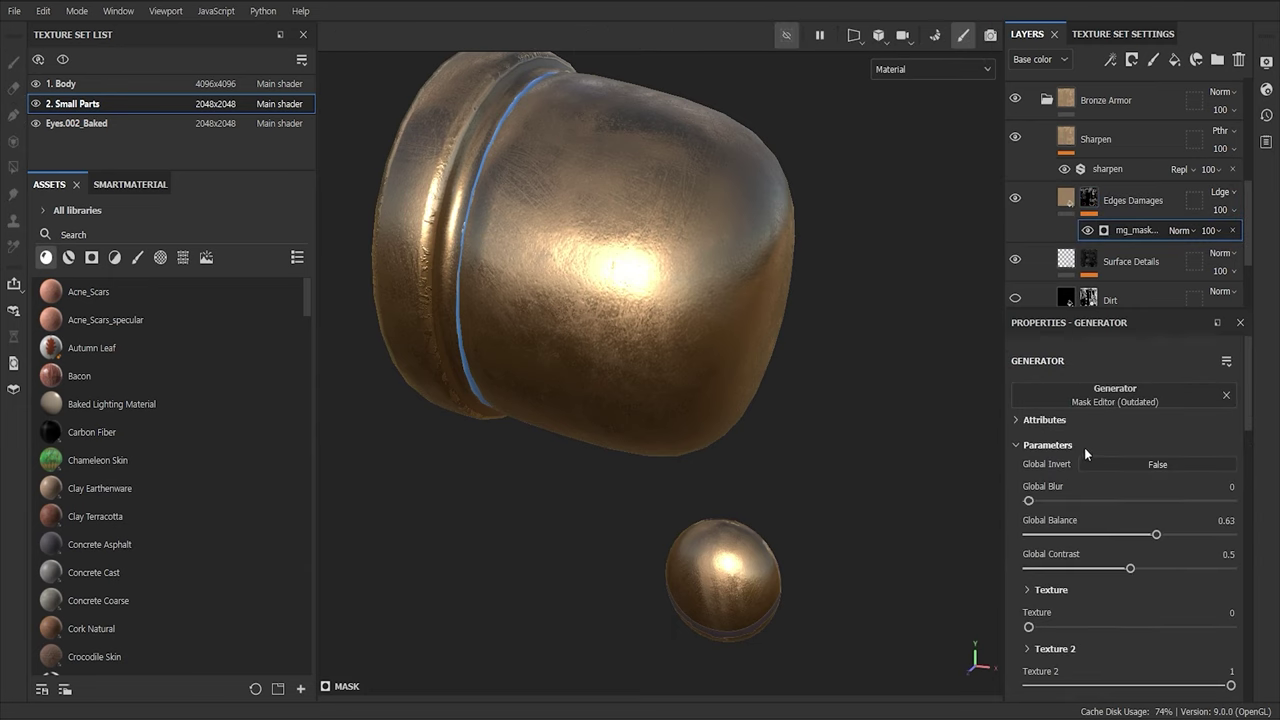
scroll(1142, 452, down, 5)
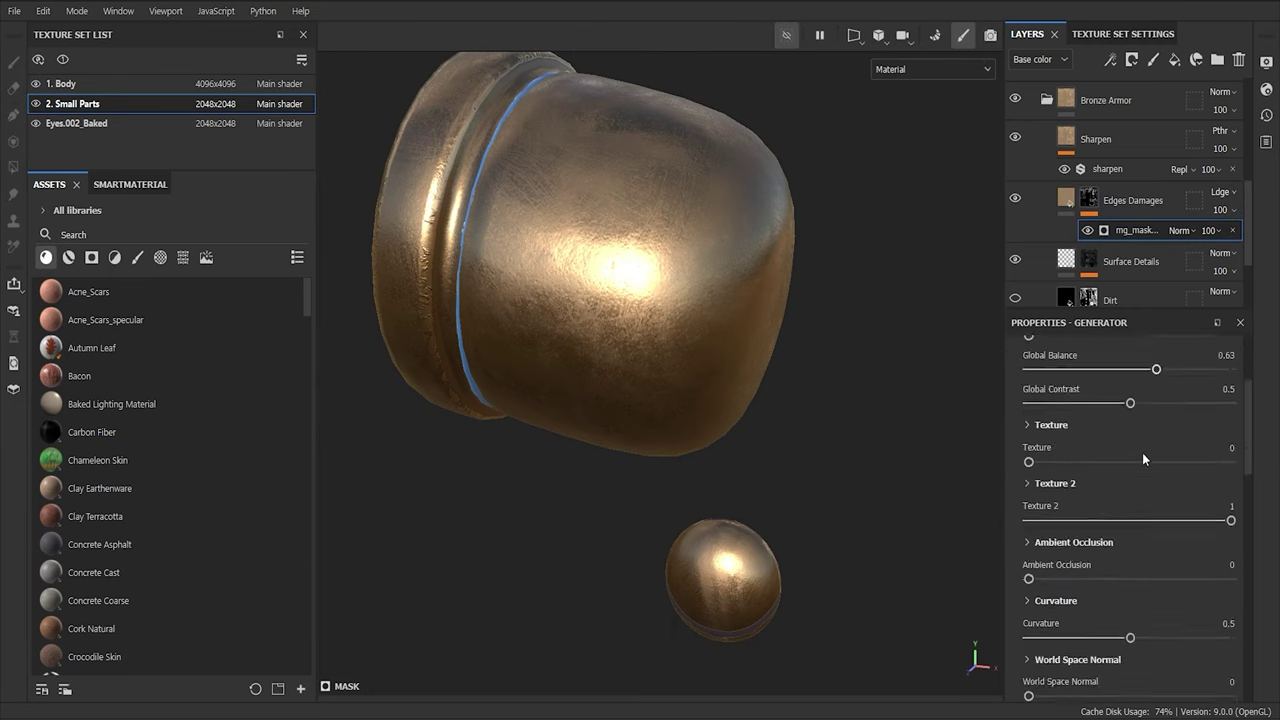
scroll(1146, 195, down, 2)
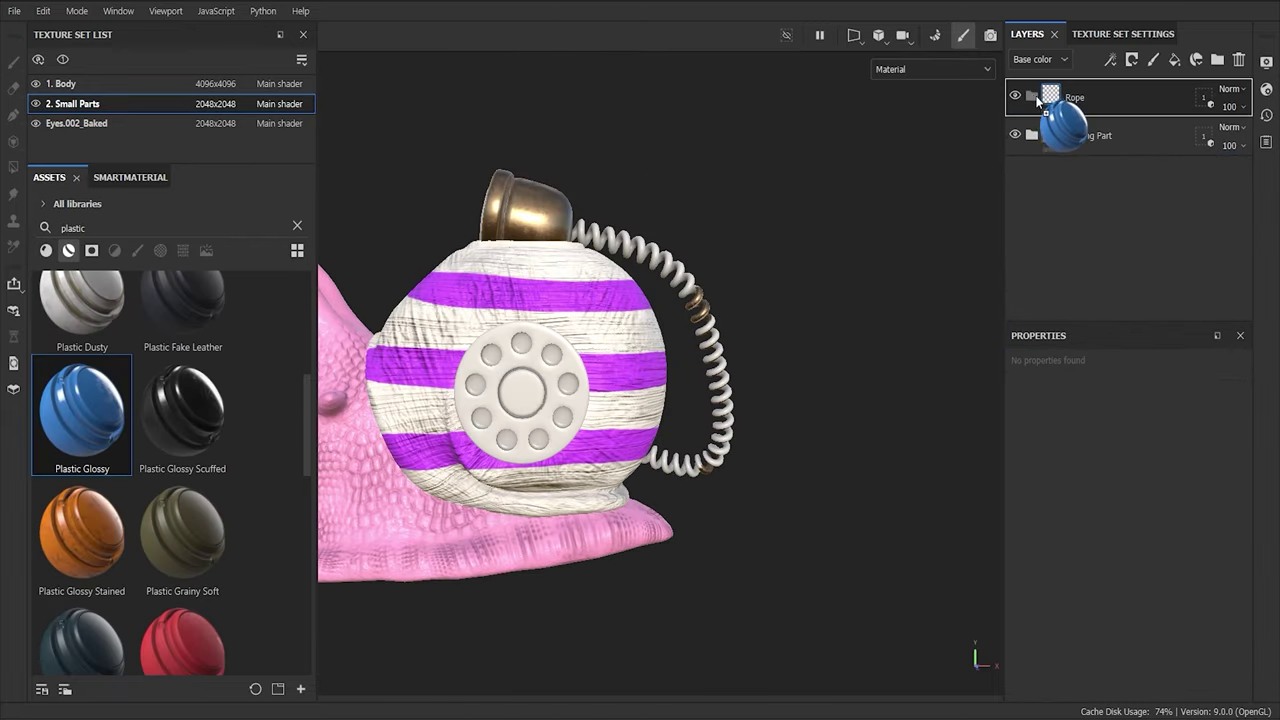
Make the coiled rope glossy blue plastic and mask the Dial folder to the Electric Hearing_low meshes.
drag(1057, 114, 1062, 135)
alt+drag(828, 253, 943, 158)
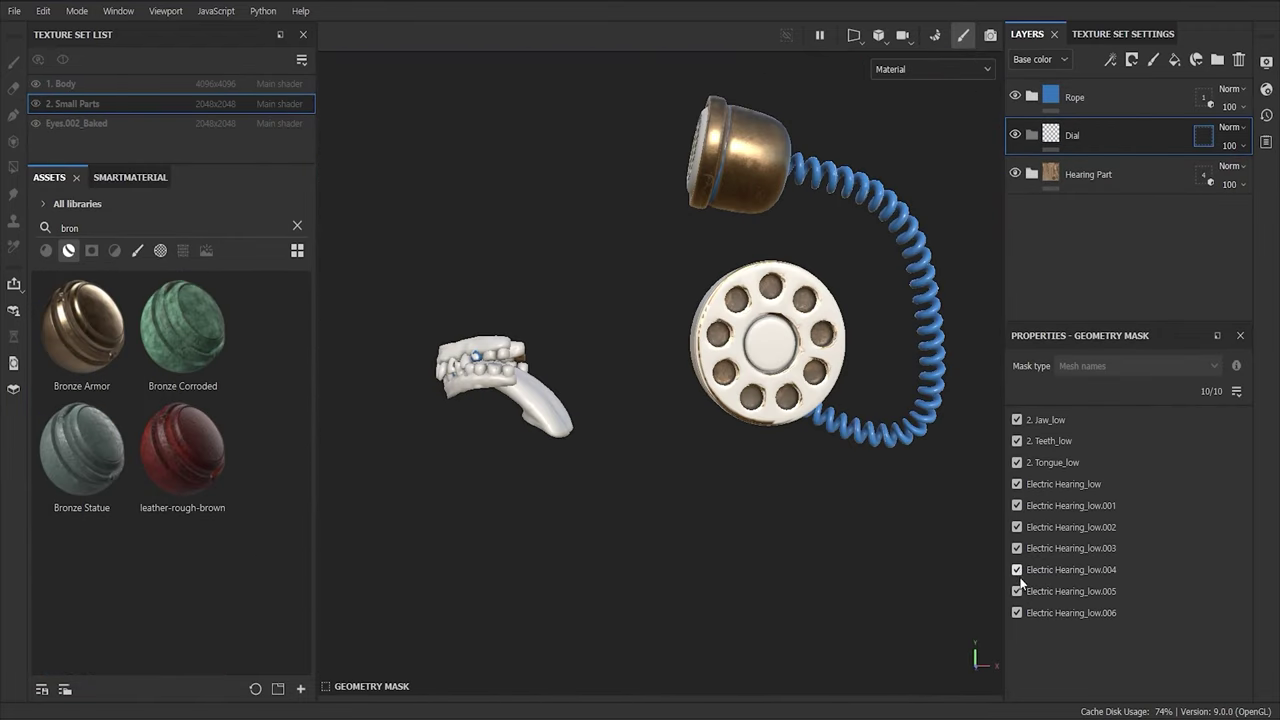
ctrl+click(1016, 613)
scroll(906, 516, up, 2)
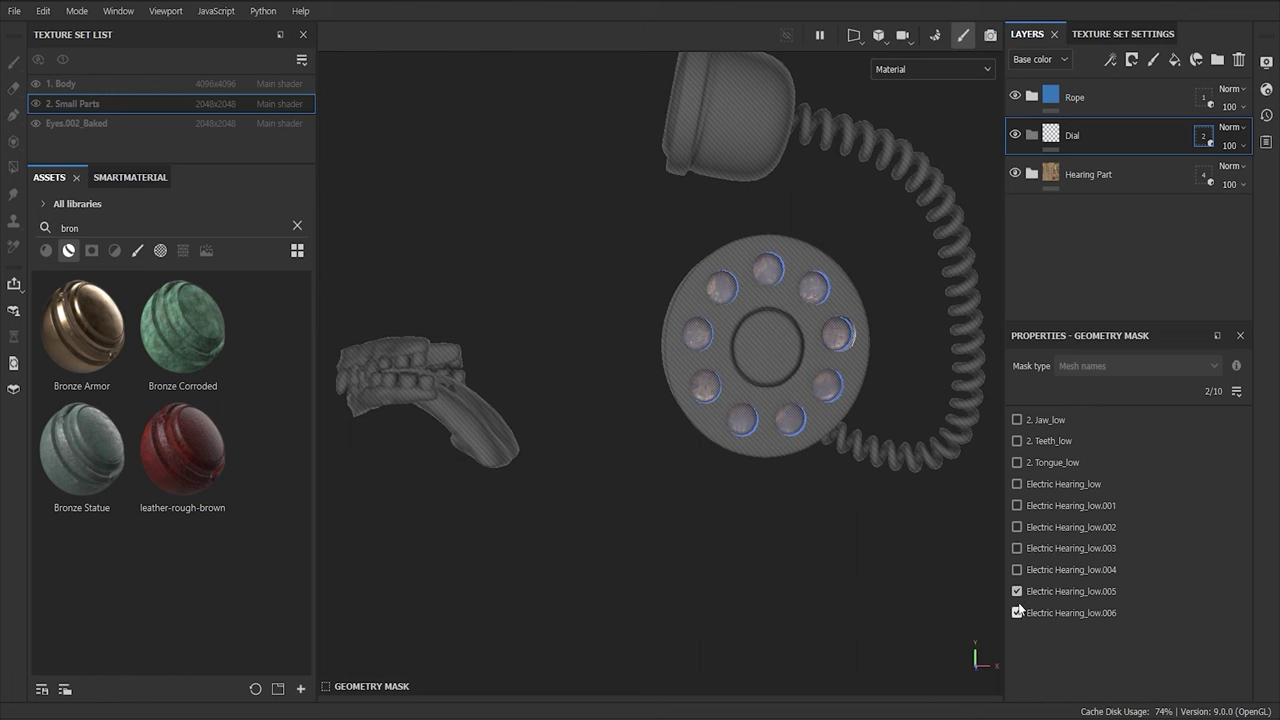
click(1017, 484)
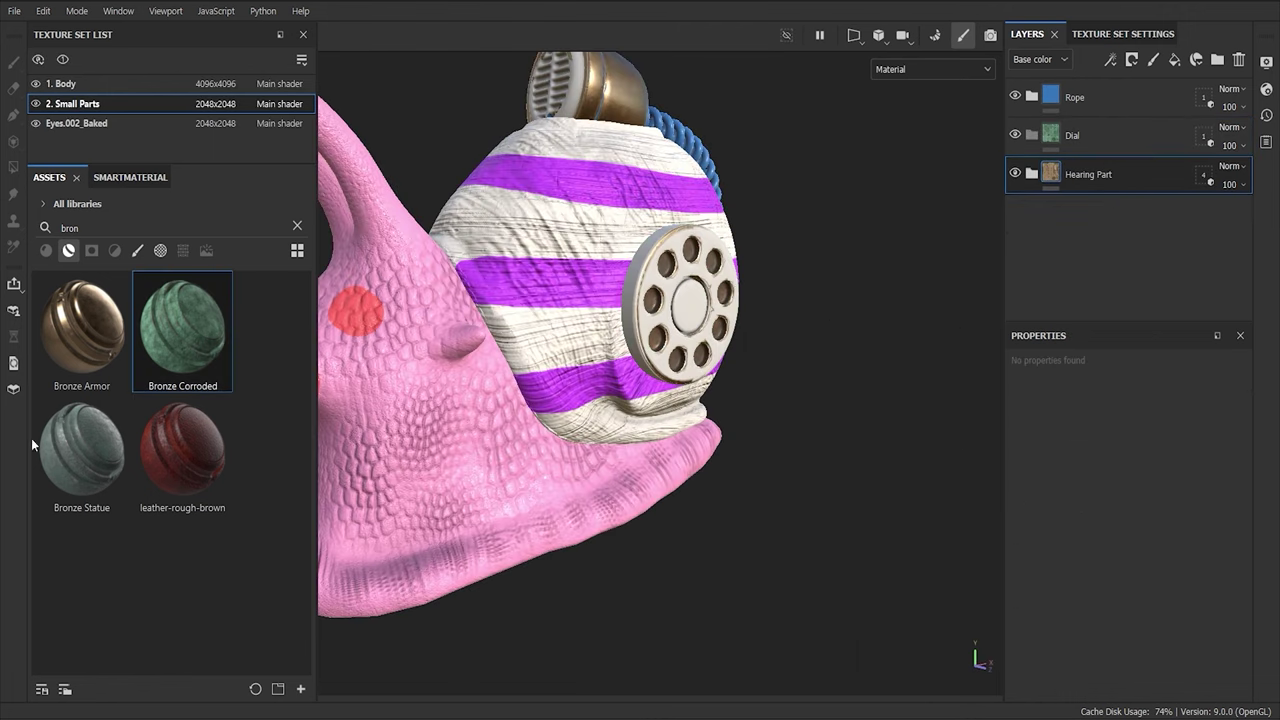
Add Bronze Statue as a material layer in the Dial folder.
drag(38, 440, 1093, 133)
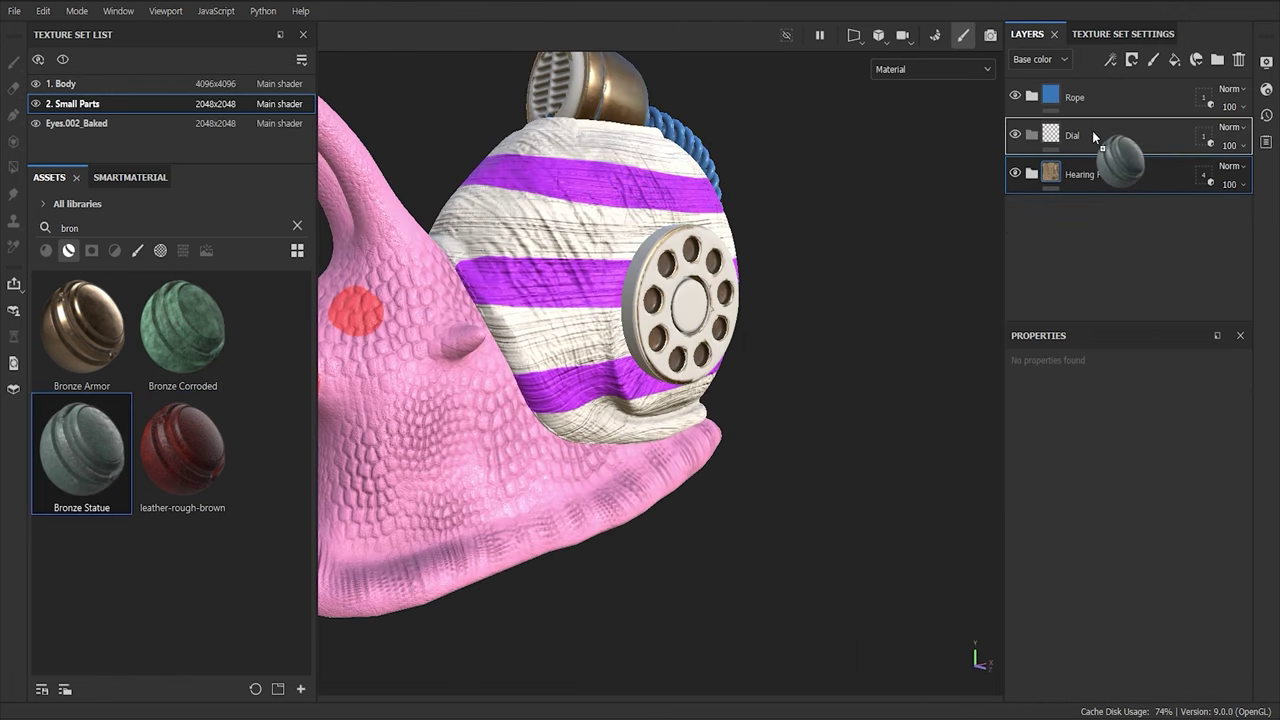
drag(773, 267, 760, 300)
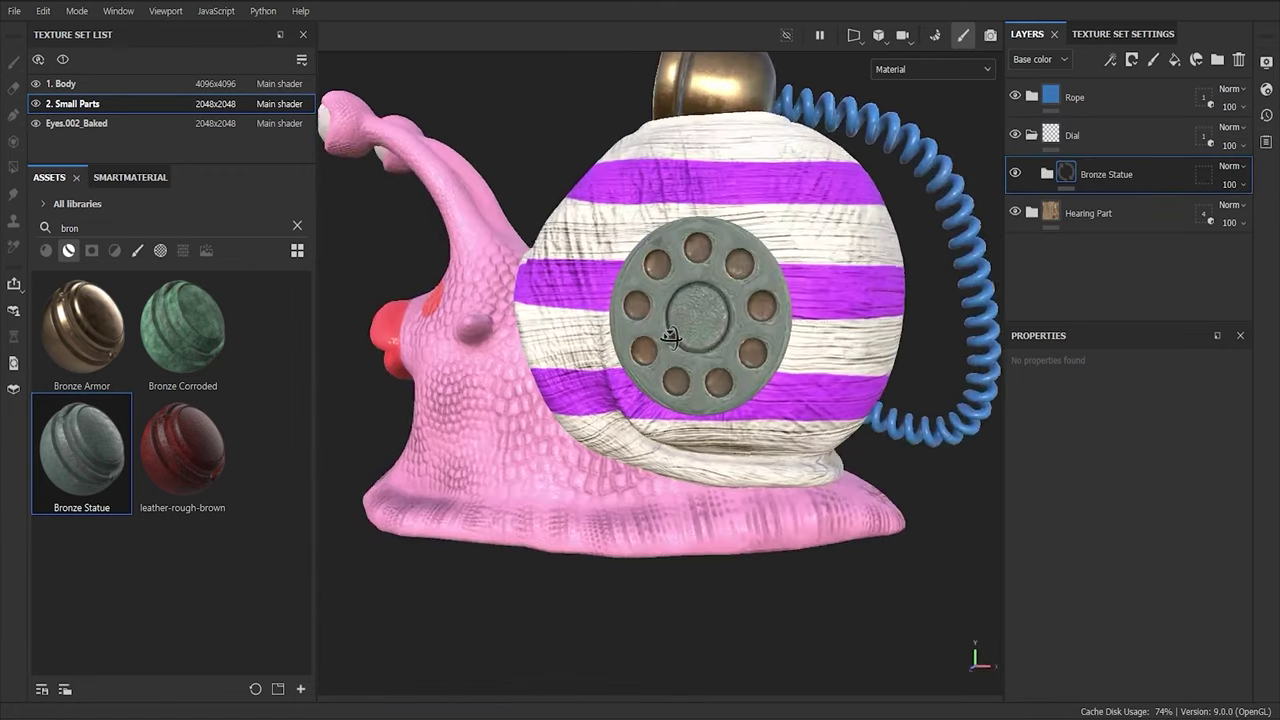
scroll(739, 334, up, 3)
Add Latex Black and Plastic Armor Glossy layers and rearrange the material folders.
drag(182, 330, 199, 345)
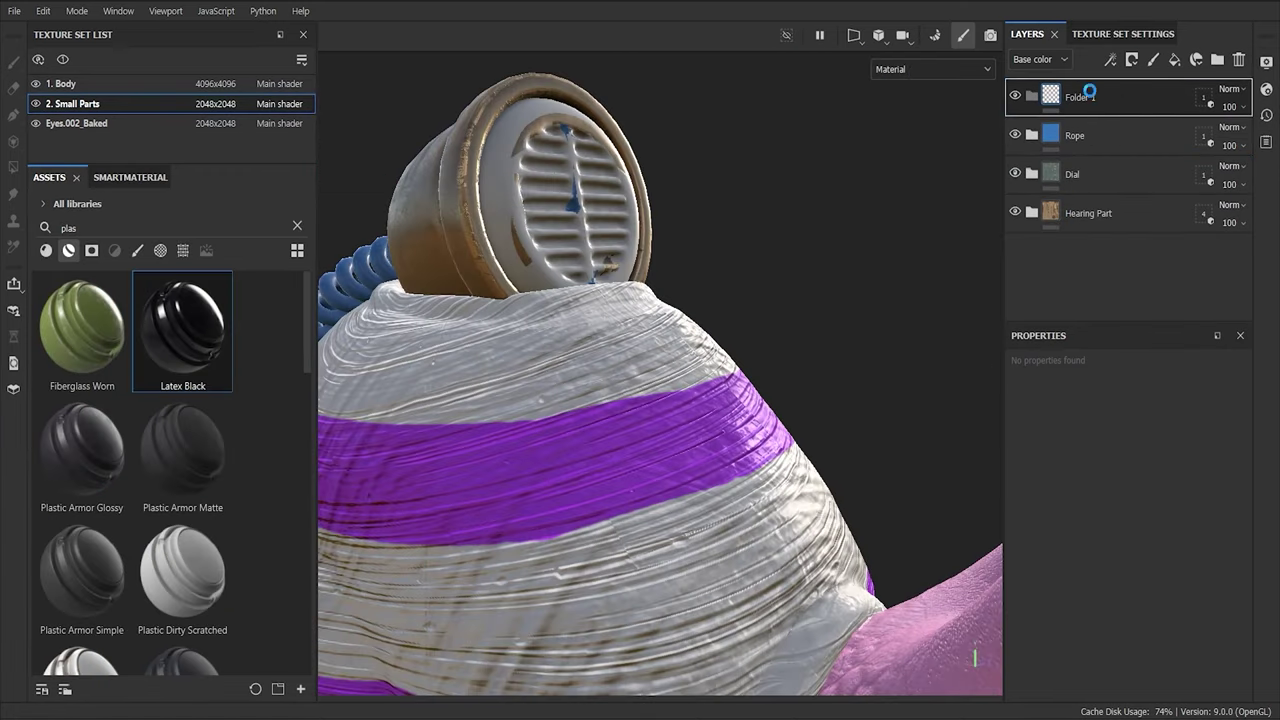
drag(1089, 91, 1089, 93)
alt+drag(714, 200, 543, 329)
drag(82, 450, 1100, 114)
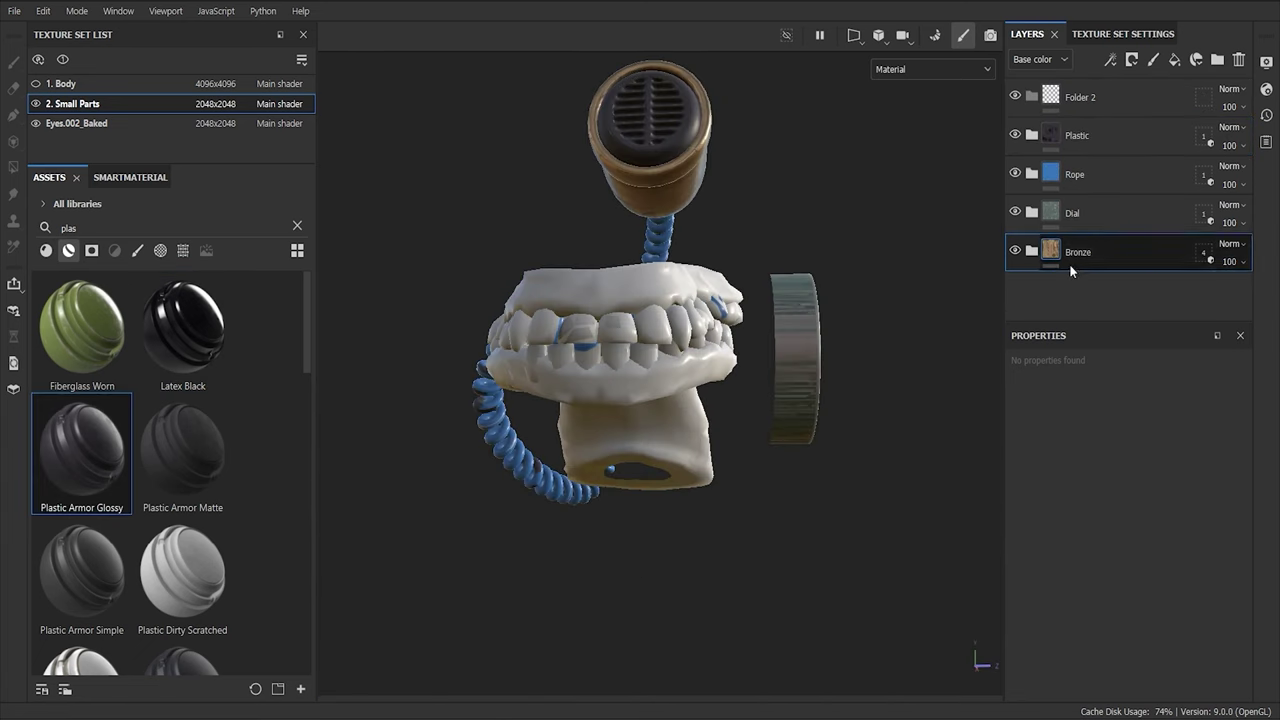
drag(1078, 252, 643, 292)
click(1203, 97)
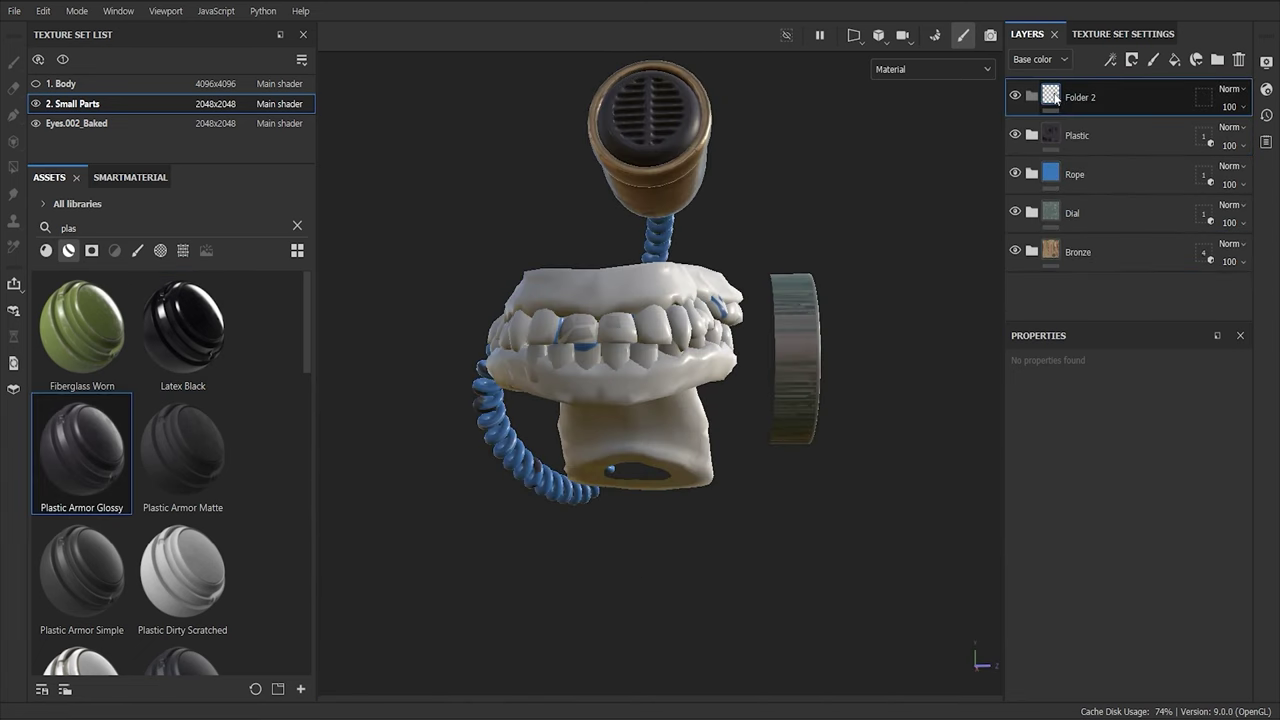
Mask Folder 2 to the jaw, fill the gums with meat, and select the tongue's Surface Detail layer.
click(1017, 421)
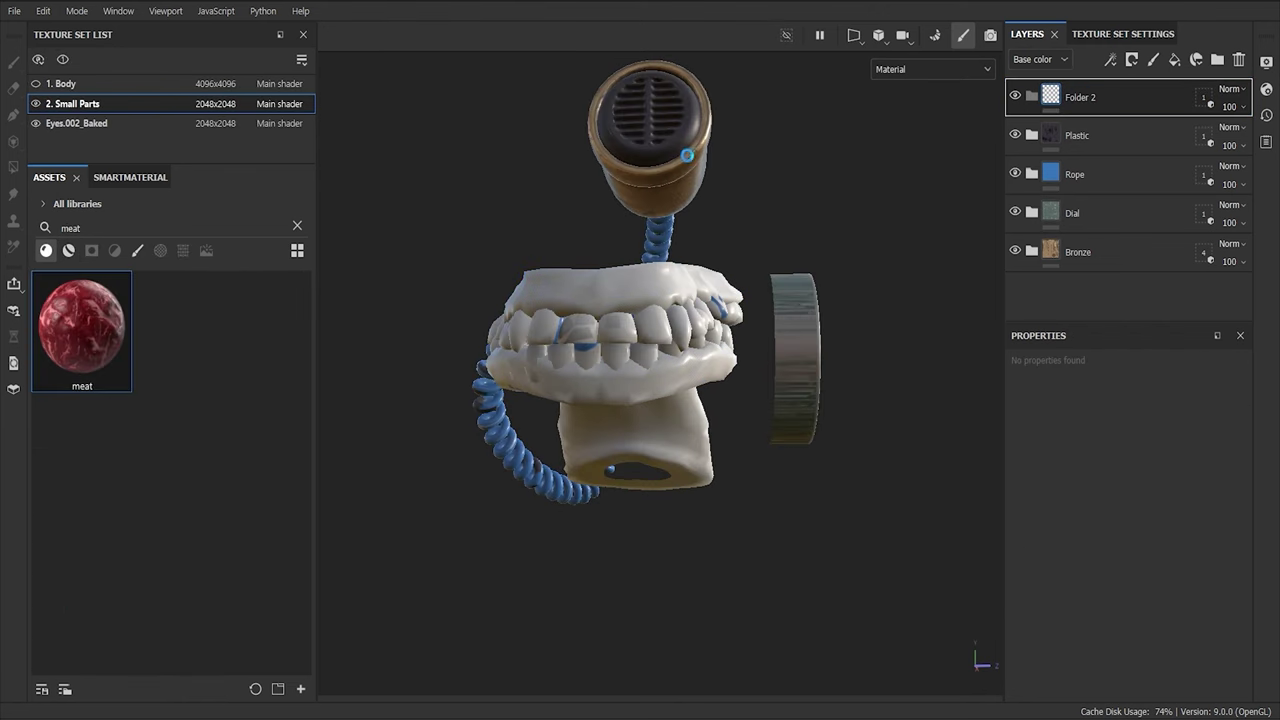
alt+drag(468, 235, 590, 240)
alt+drag(850, 200, 769, 231)
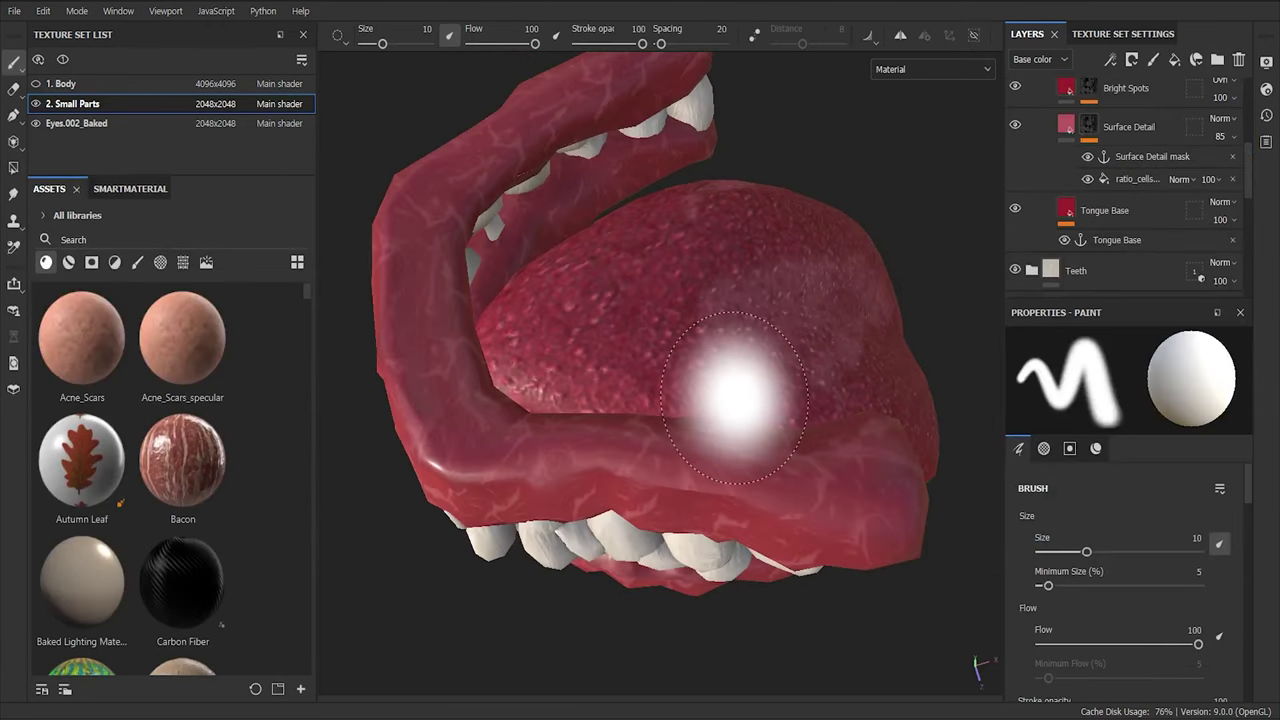
mouse_move(714, 371)
alt+mouse_down()
mouse_move(749, 386)
mouse_move(600, 371)
mouse_move(650, 378)
mouse_move(600, 423)
mouse_move(631, 334)
mouse_move(537, 429)
mouse_move(650, 415)
alt+mouse_up()
mouse_move(766, 457)
alt+mouse_down()
mouse_move(686, 491)
mouse_move(614, 457)
mouse_move(589, 378)
mouse_move(651, 366)
mouse_move(686, 570)
mouse_move(520, 443)
mouse_move(709, 457)
mouse_move(654, 474)
mouse_move(571, 434)
mouse_move(614, 429)
mouse_move(571, 441)
alt+mouse_up()
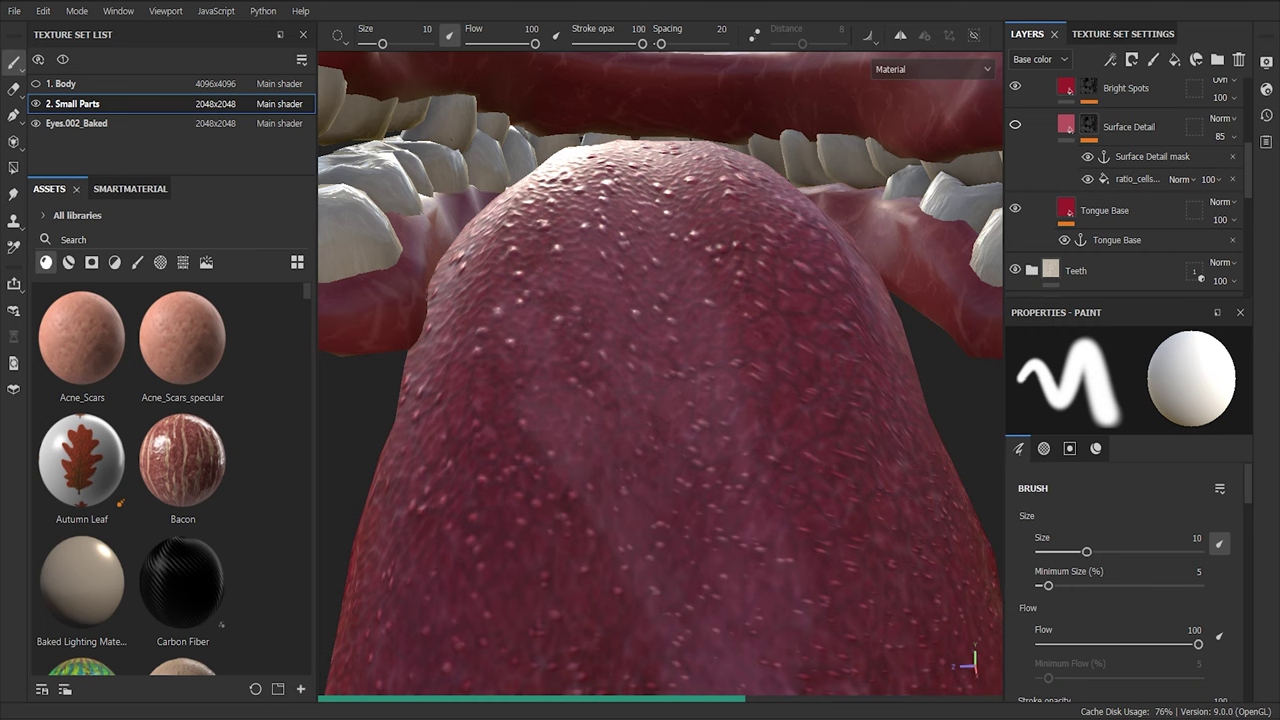
click(1066, 124)
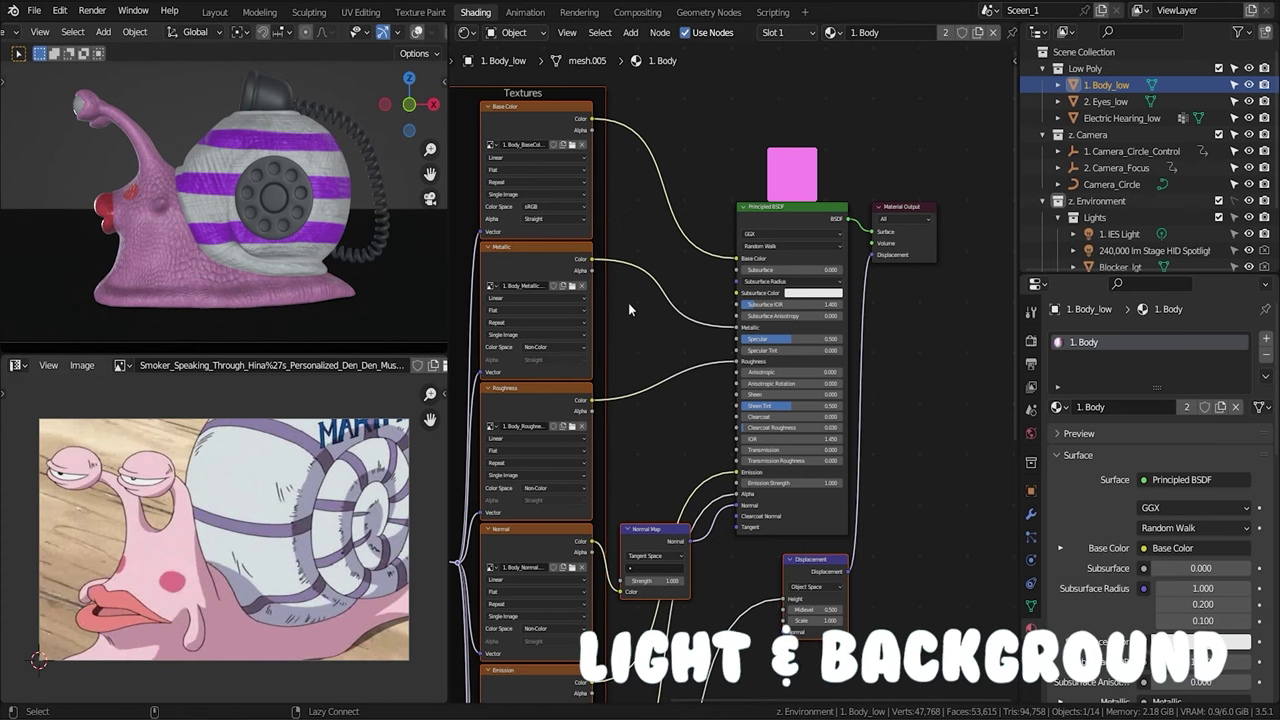
Switch Blender's lower-left panel to a 3D view.
click(17, 364)
click(52, 409)
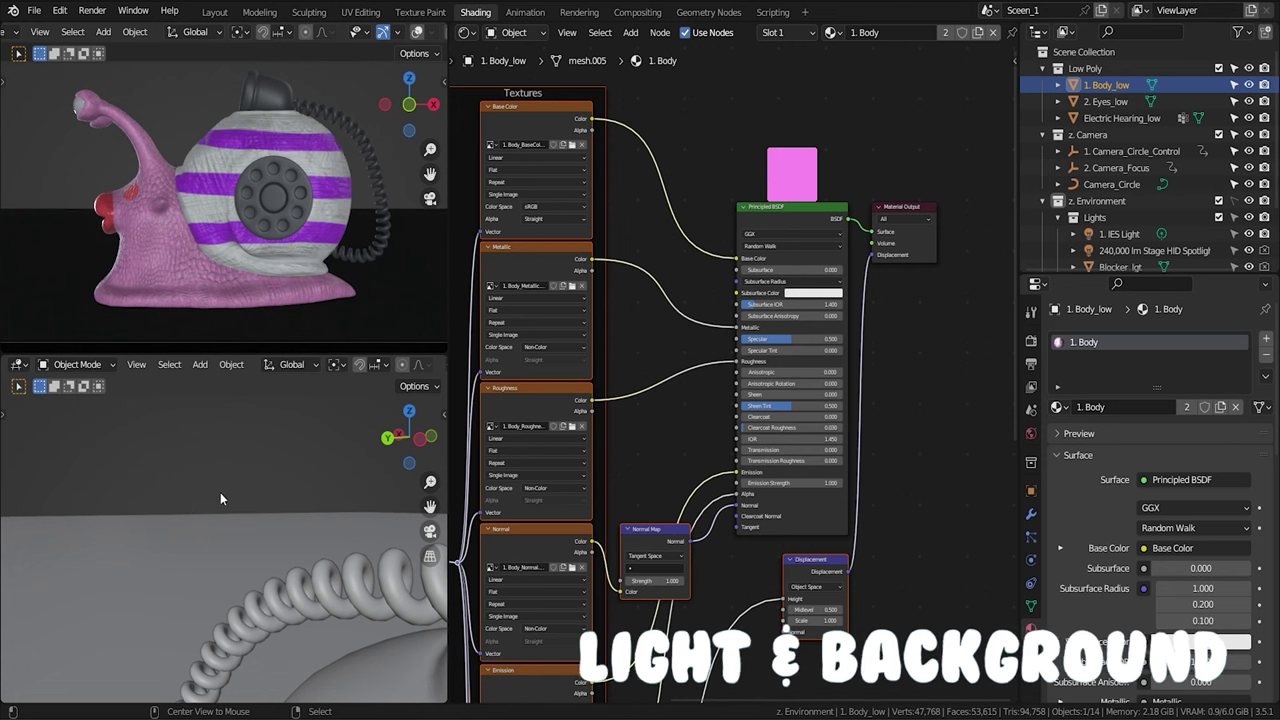
click(17, 364)
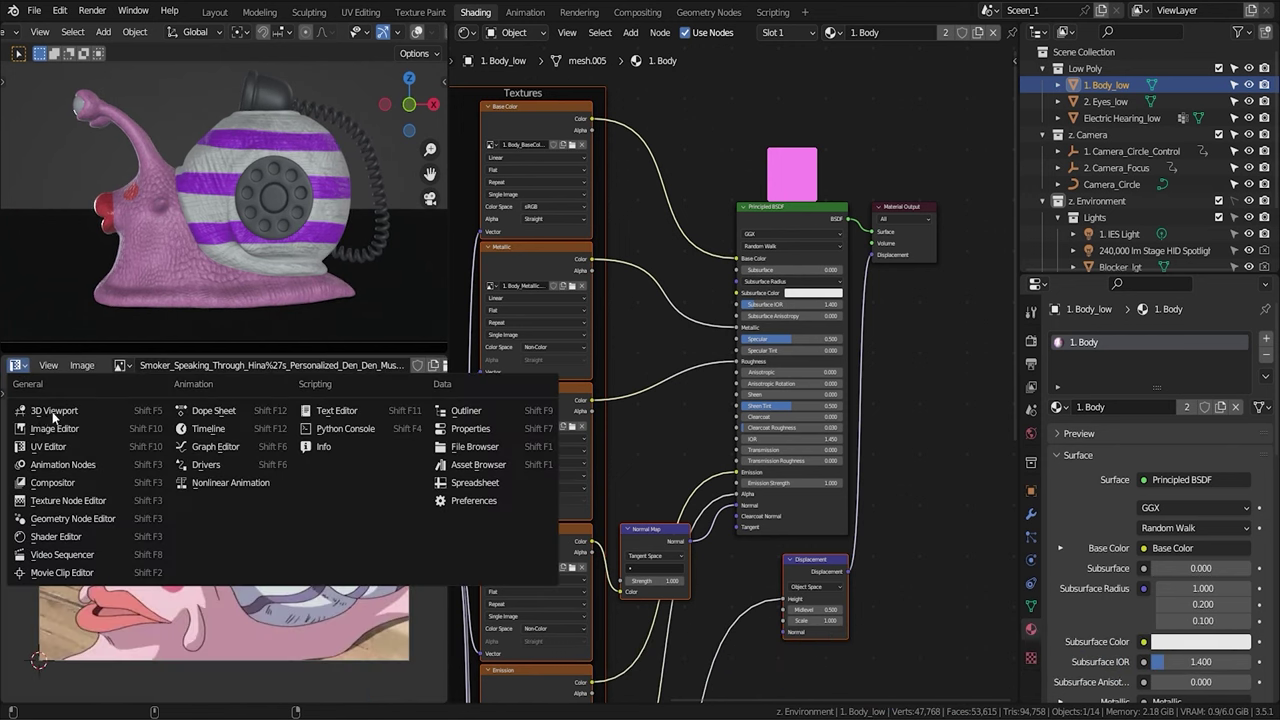
Make the lower-left panel a 3D Viewport framing the snail in front orthographic view.
click(52, 410)
key(Home)
key(KP_3)
key(KP_1)
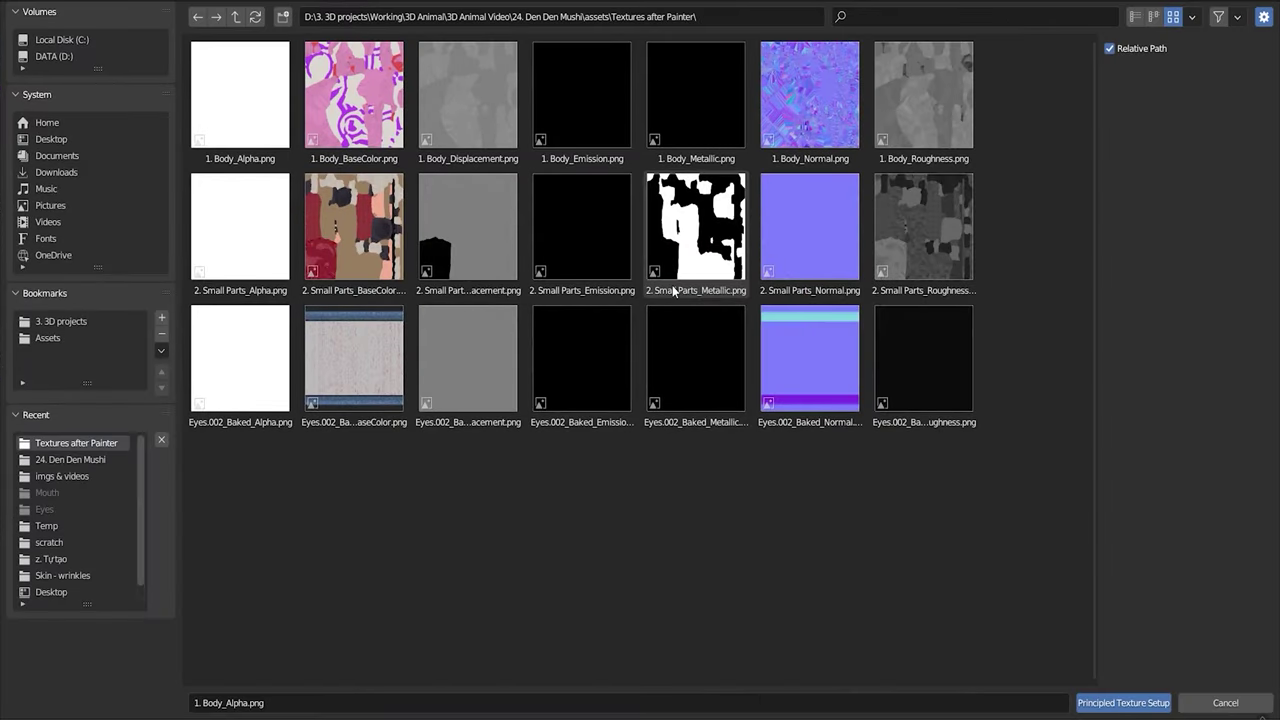
Load all 2. Small Parts texture maps as image nodes and enable Scene Lights.
click(229, 257)
shift+click(923, 228)
click(1123, 702)
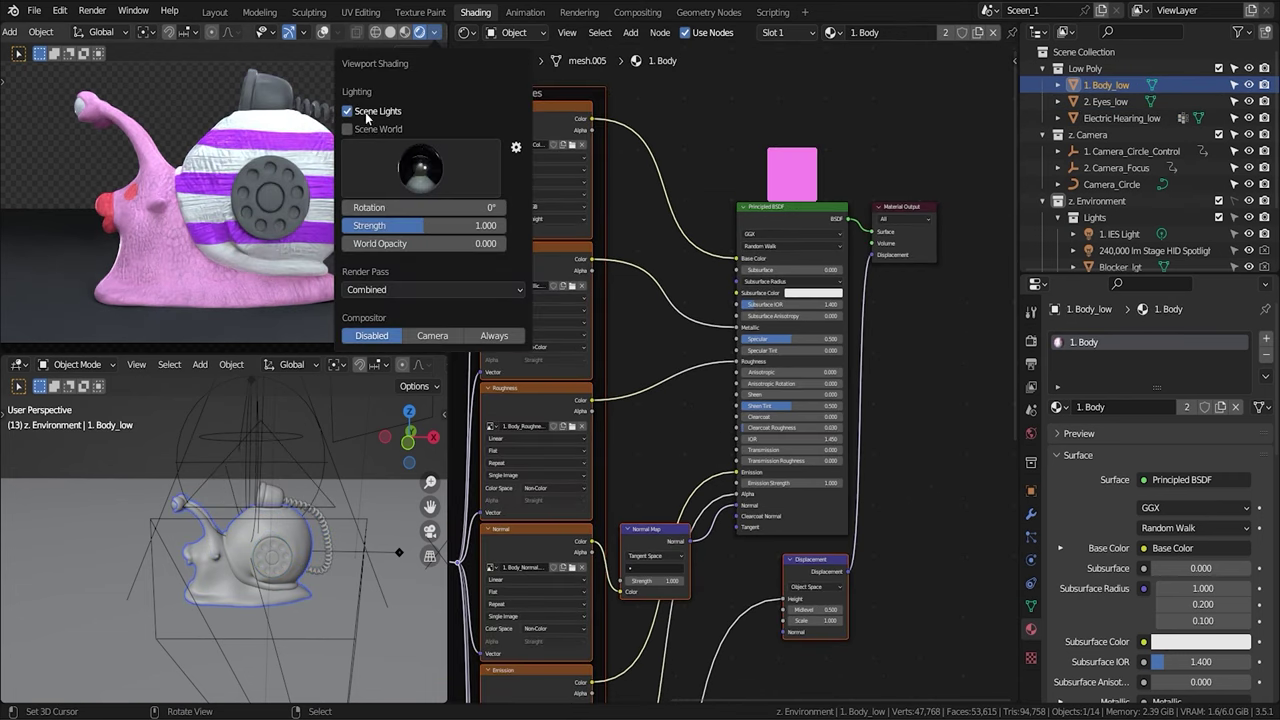
click(365, 112)
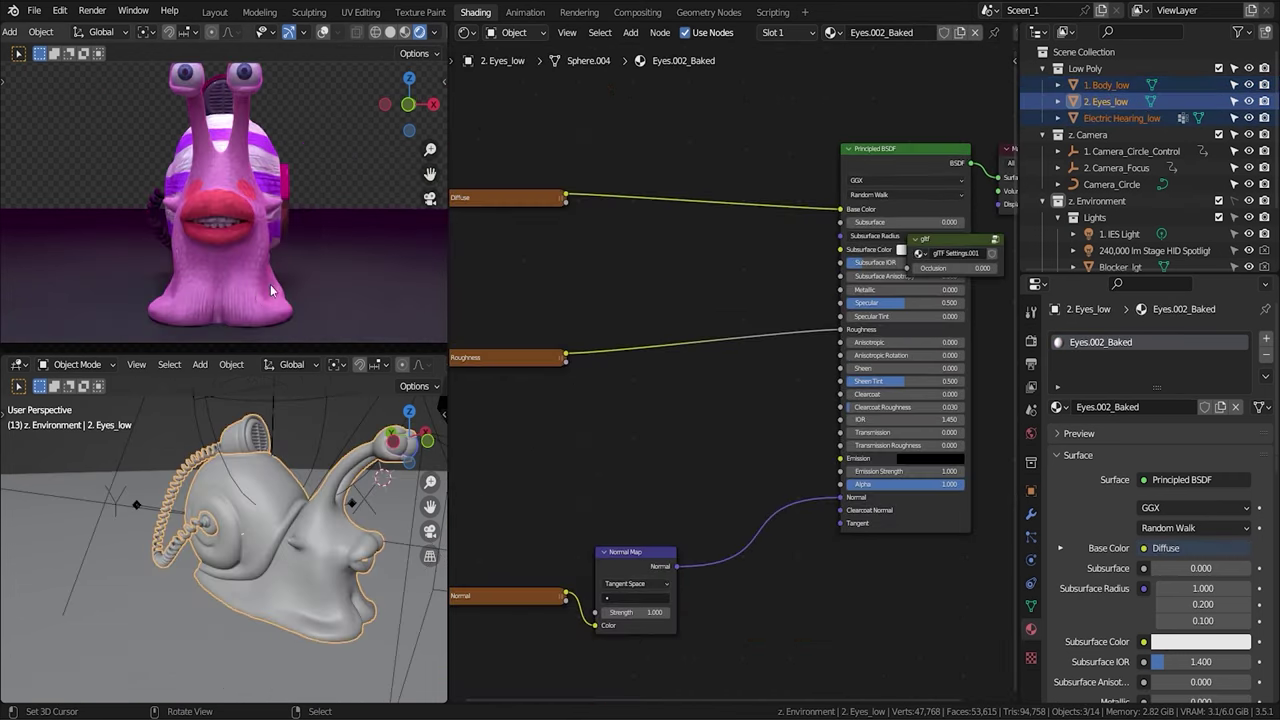
scroll(254, 439, down, 4)
middle_drag(266, 265, 200, 246)
scroll(200, 246, up, 5)
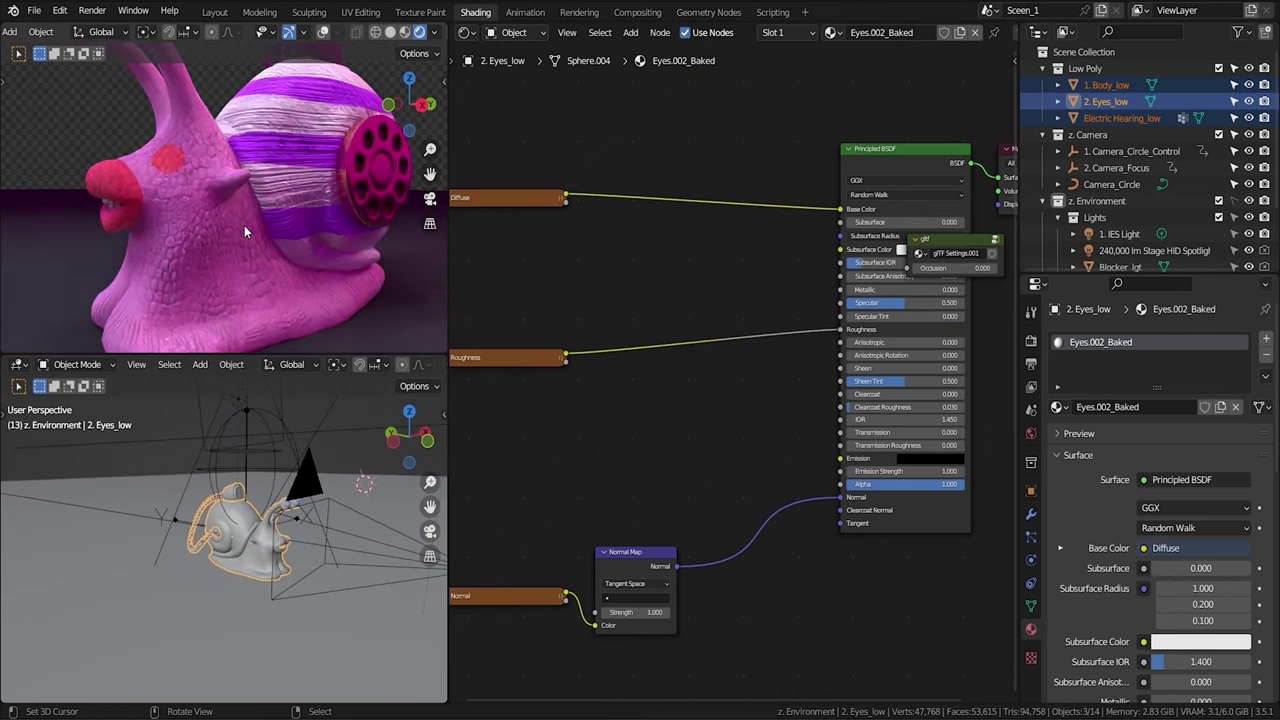
Swap the viewport HDRI for a darker studio environment map and orbit toward the snail's eye.
scroll(245, 236, up, 2)
click(436, 32)
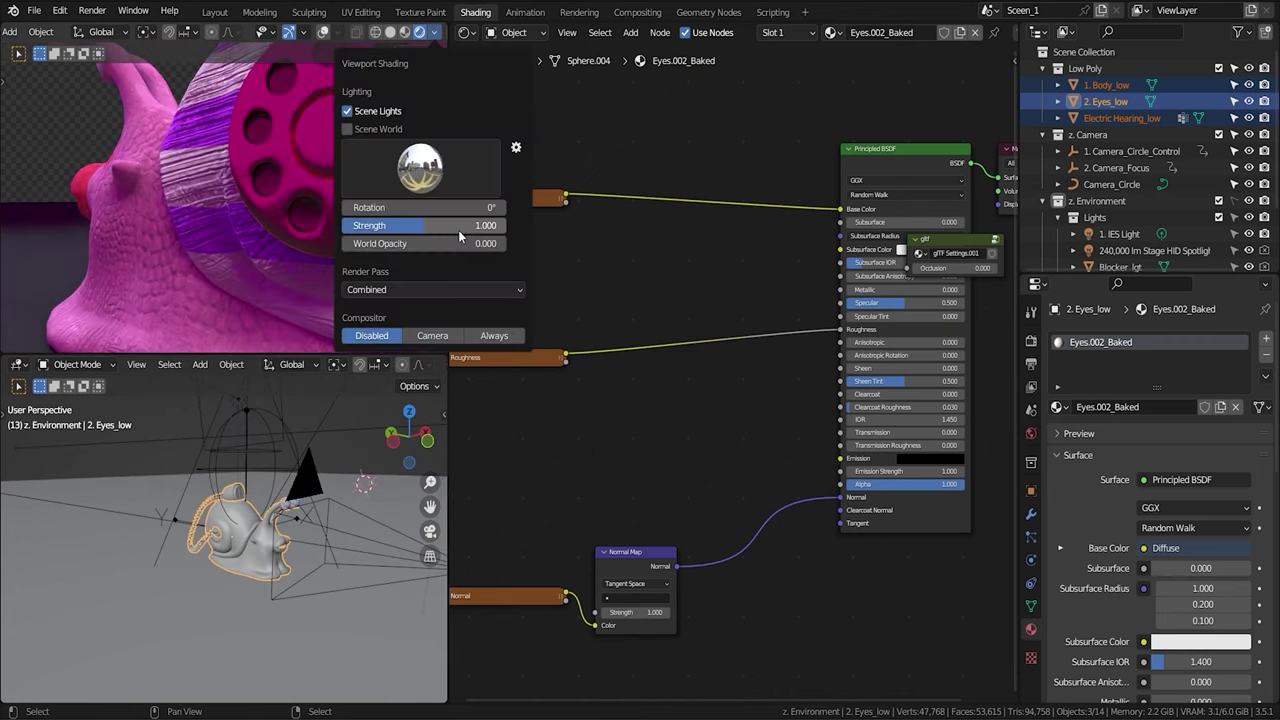
scroll(179, 195, up, 3)
click(435, 32)
click(420, 168)
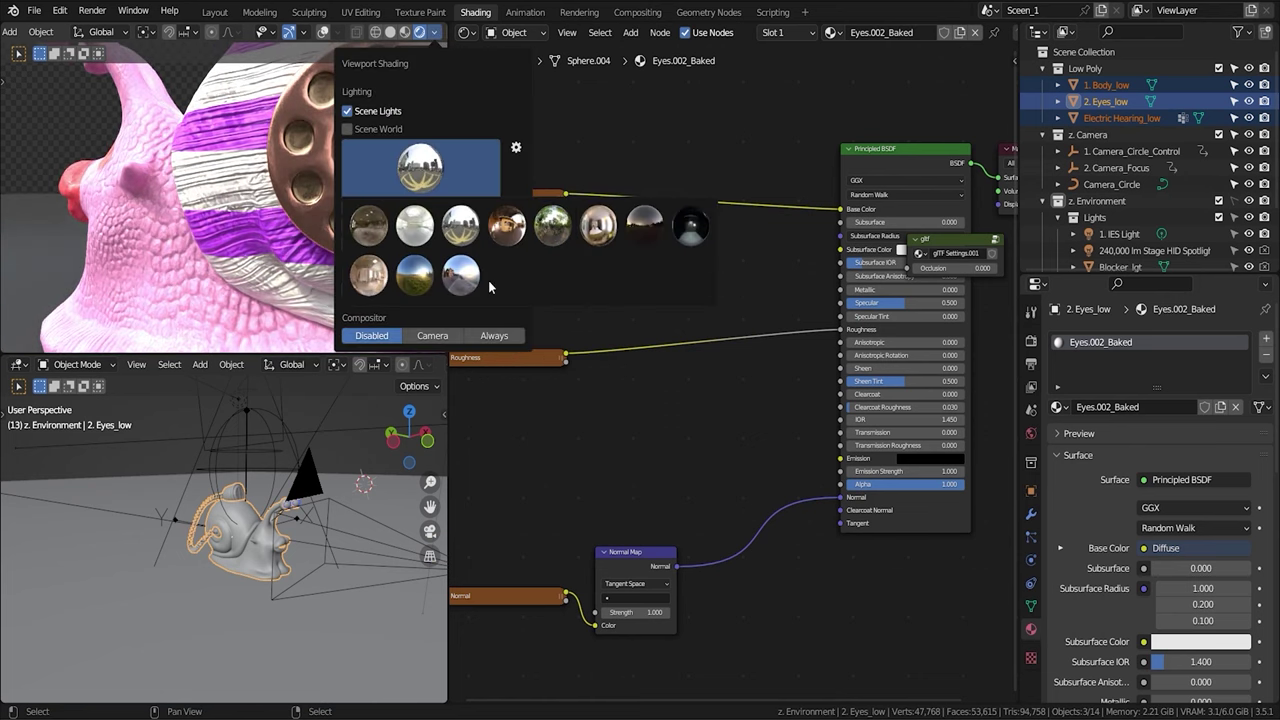
click(688, 230)
scroll(243, 183, up, 4)
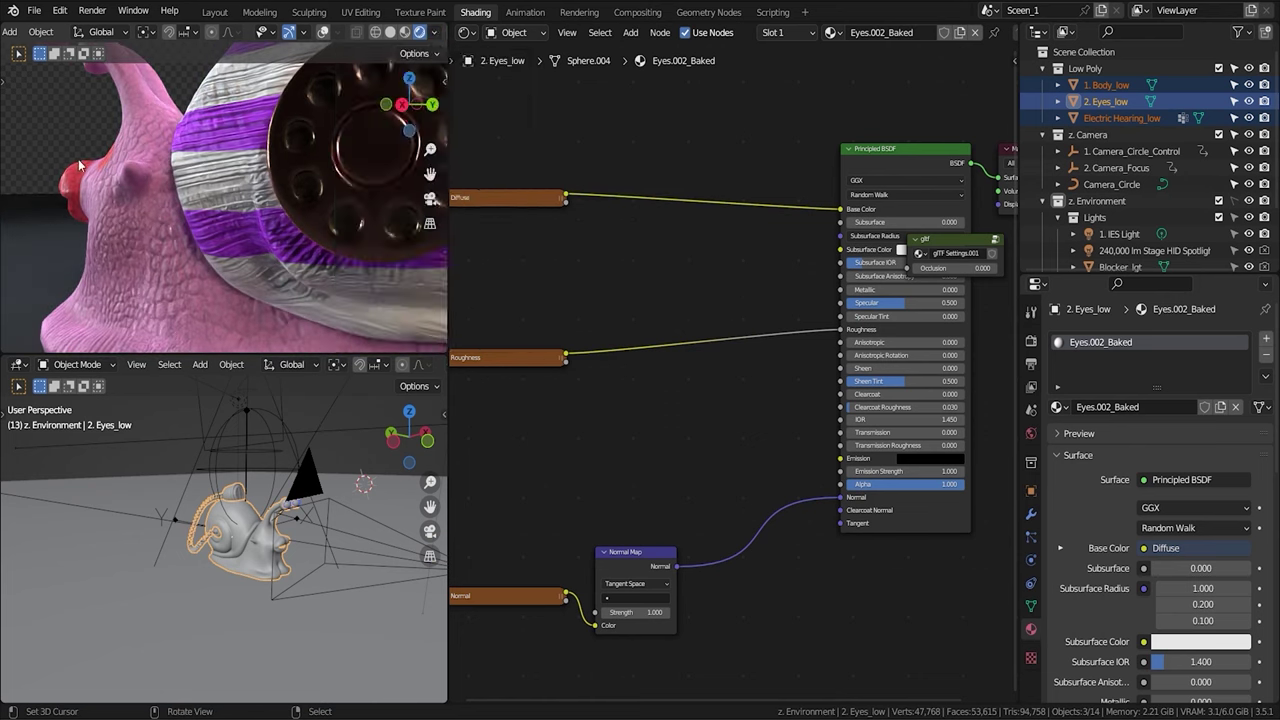
click(436, 32)
scroll(275, 209, down, 5)
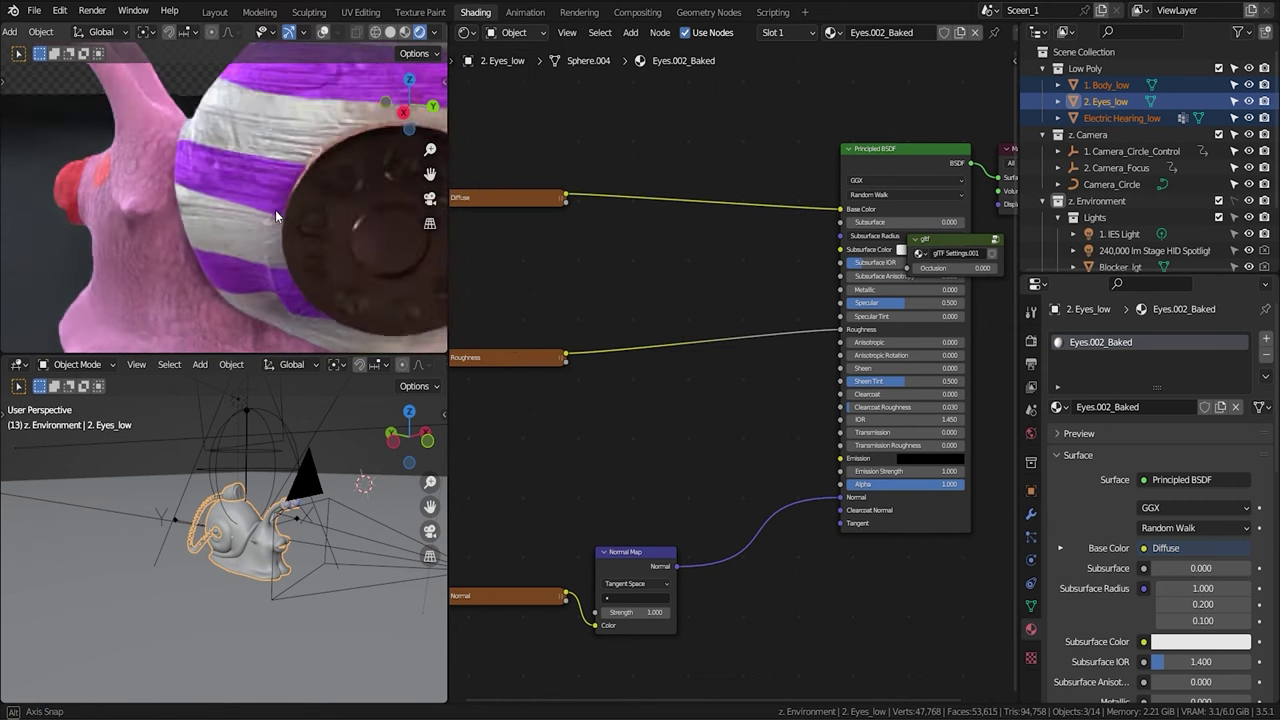
middle_drag(274, 212, 127, 267)
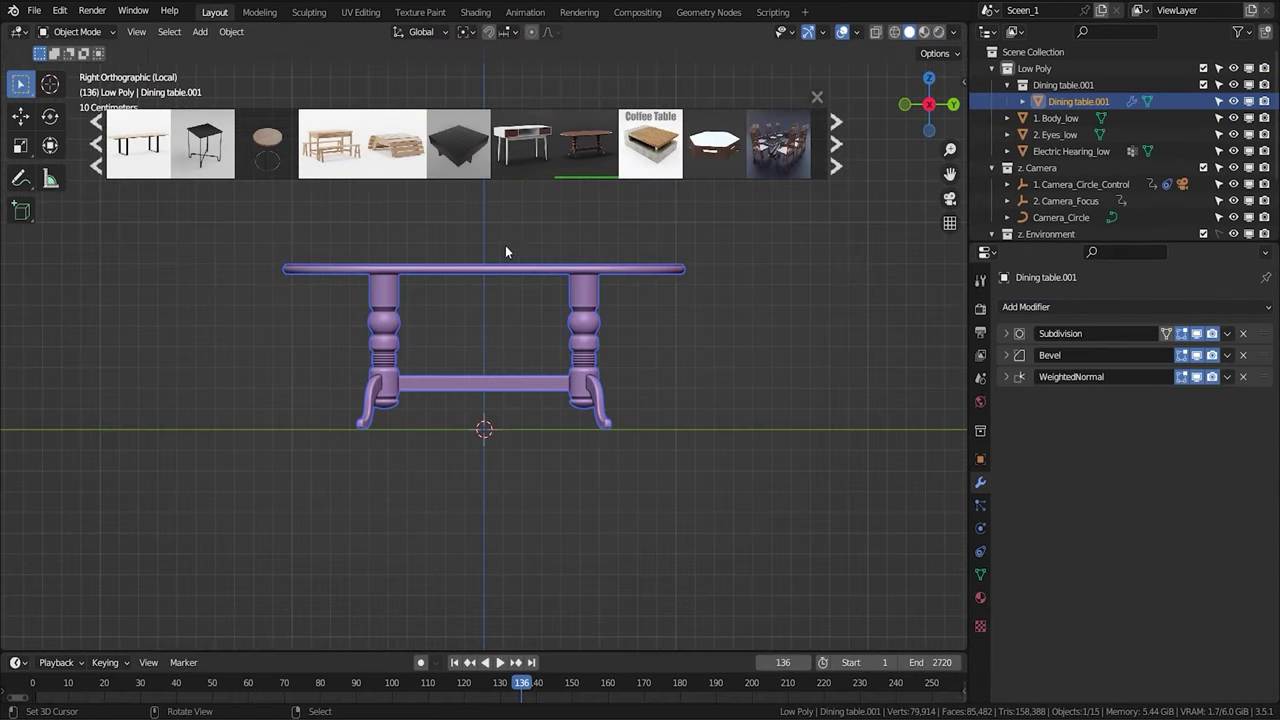
key(KP_7)
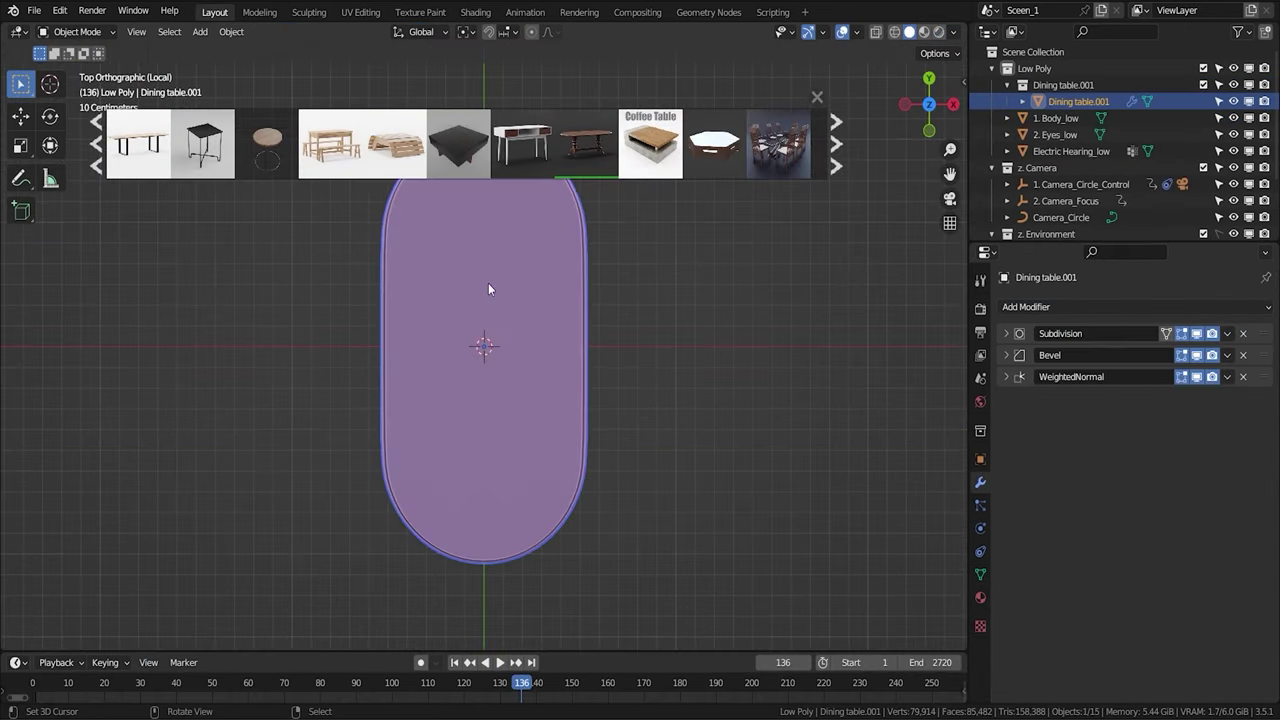
Set the dining table's origin to the 3D cursor and snap it to the world origin.
right_click(504, 288)
mouse_move(520, 360)
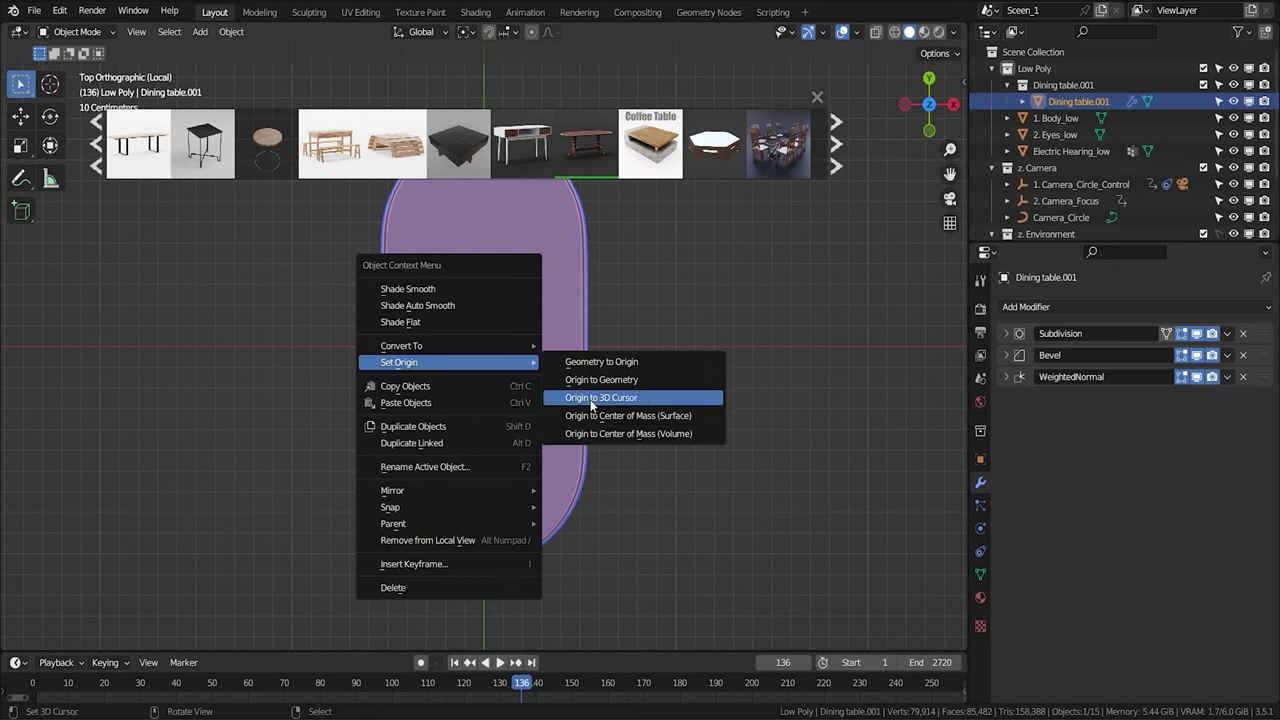
click(590, 399)
key(KP_1)
key(KP_3)
key(shift+s)
key(shift+s)
scroll(690, 424, up, 3)
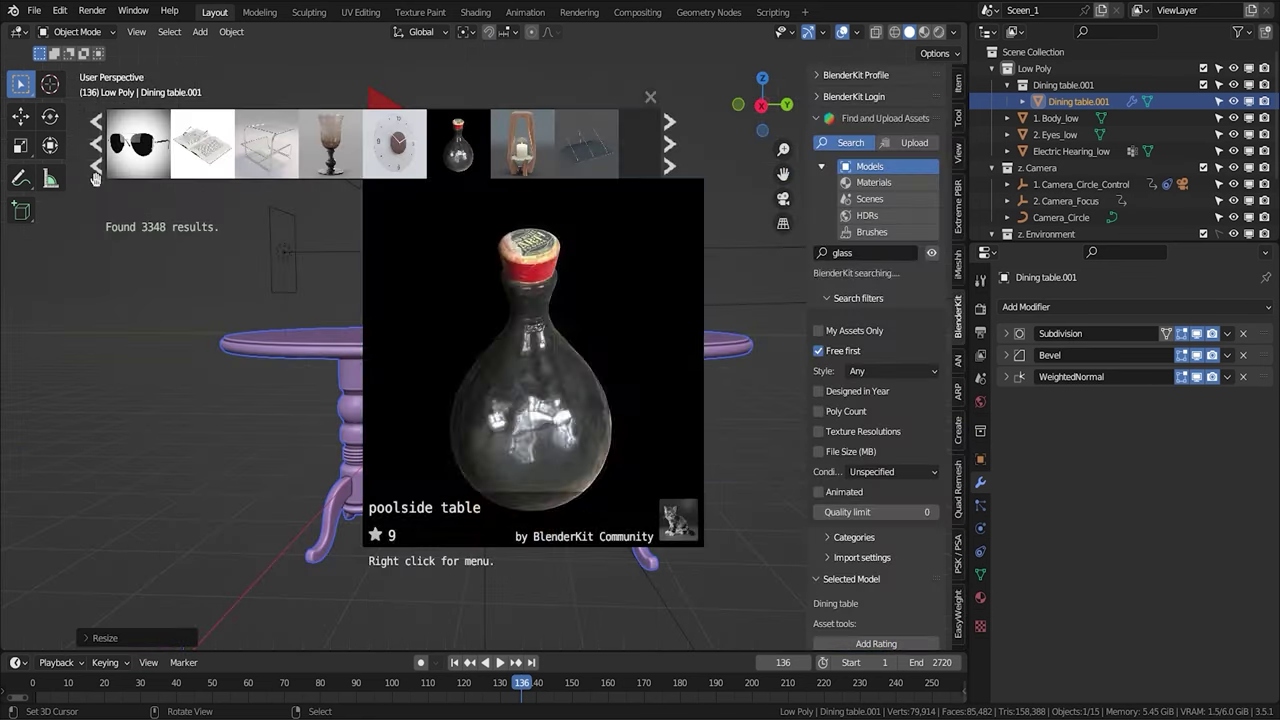
Place a BlenderKit glass on the tabletop, scale it up, and move it along Y beside the snail.
click(96, 165)
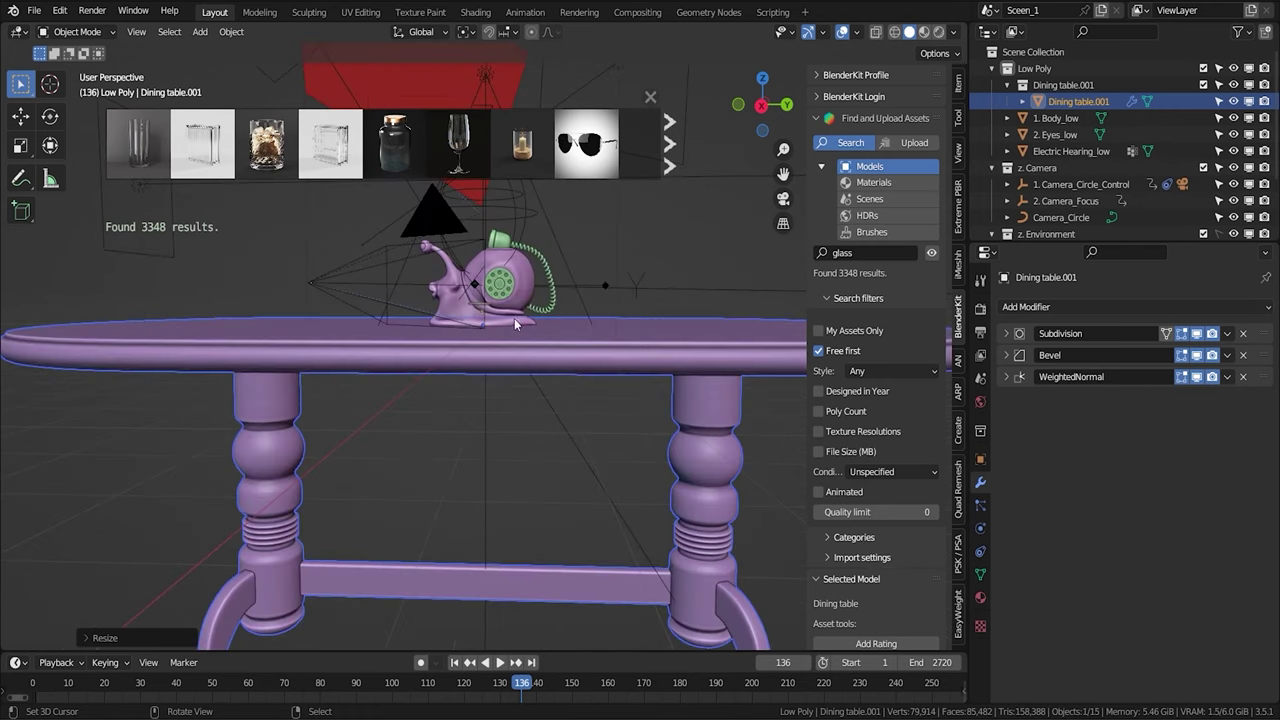
drag(323, 143, 575, 380)
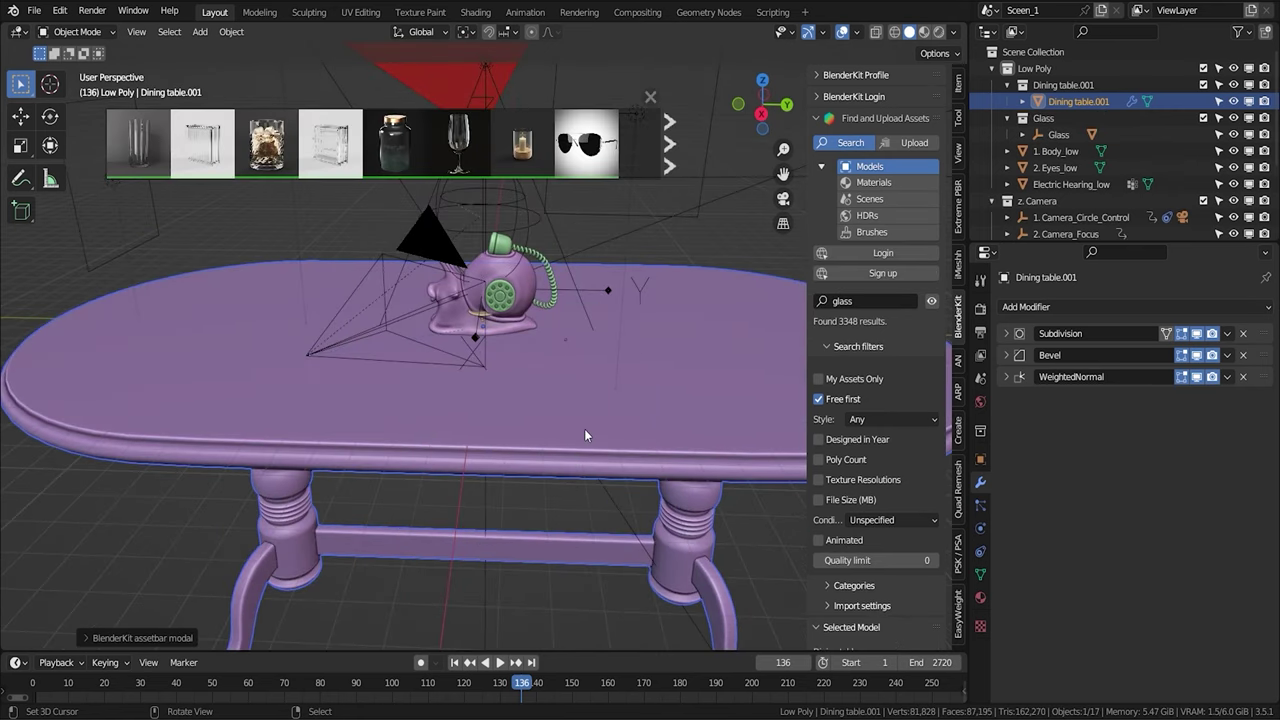
scroll(559, 322, up, 4)
scroll(638, 357, down, 4)
key(s)
click(542, 195)
key(KP_3)
key(g)
key(y)
click(690, 317)
middle_drag(690, 317, 610, 522)
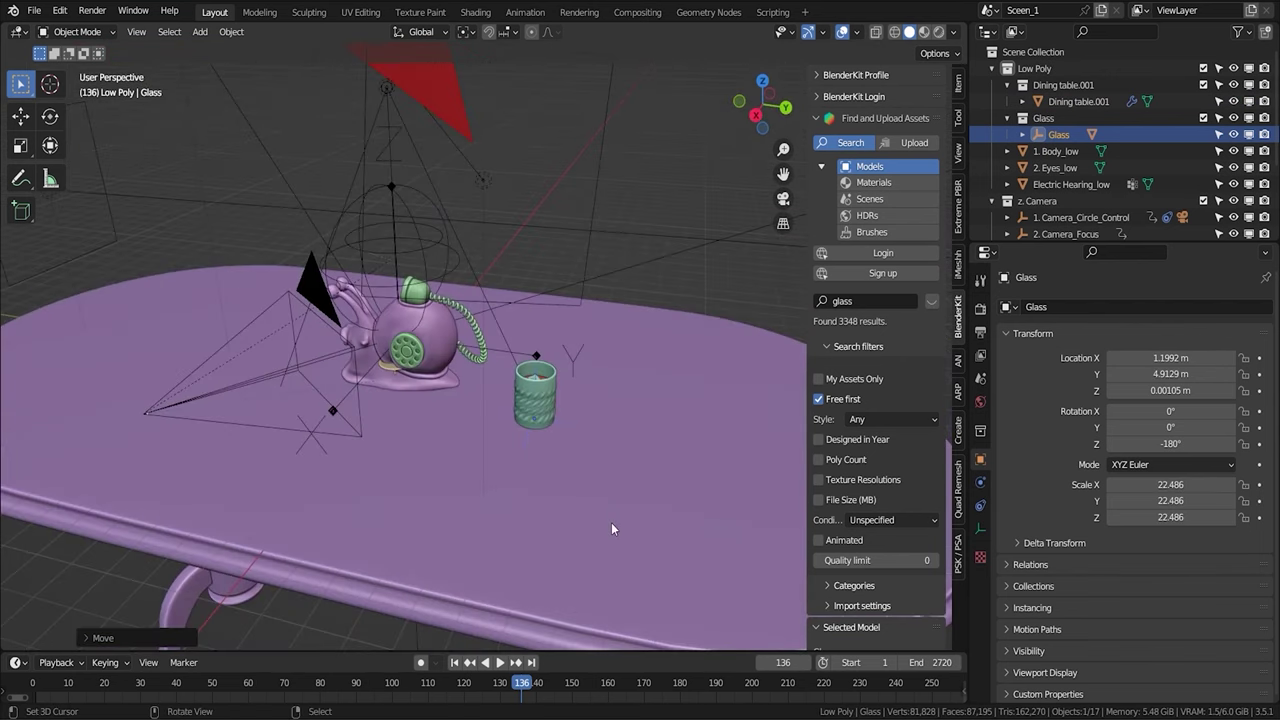
Apply all transforms to the dining table and view the whole table from above.
click(446, 441)
key(ctrl+a)
click(440, 445)
key(n)
scroll(435, 452, down, 3)
middle_drag(435, 452, 363, 229)
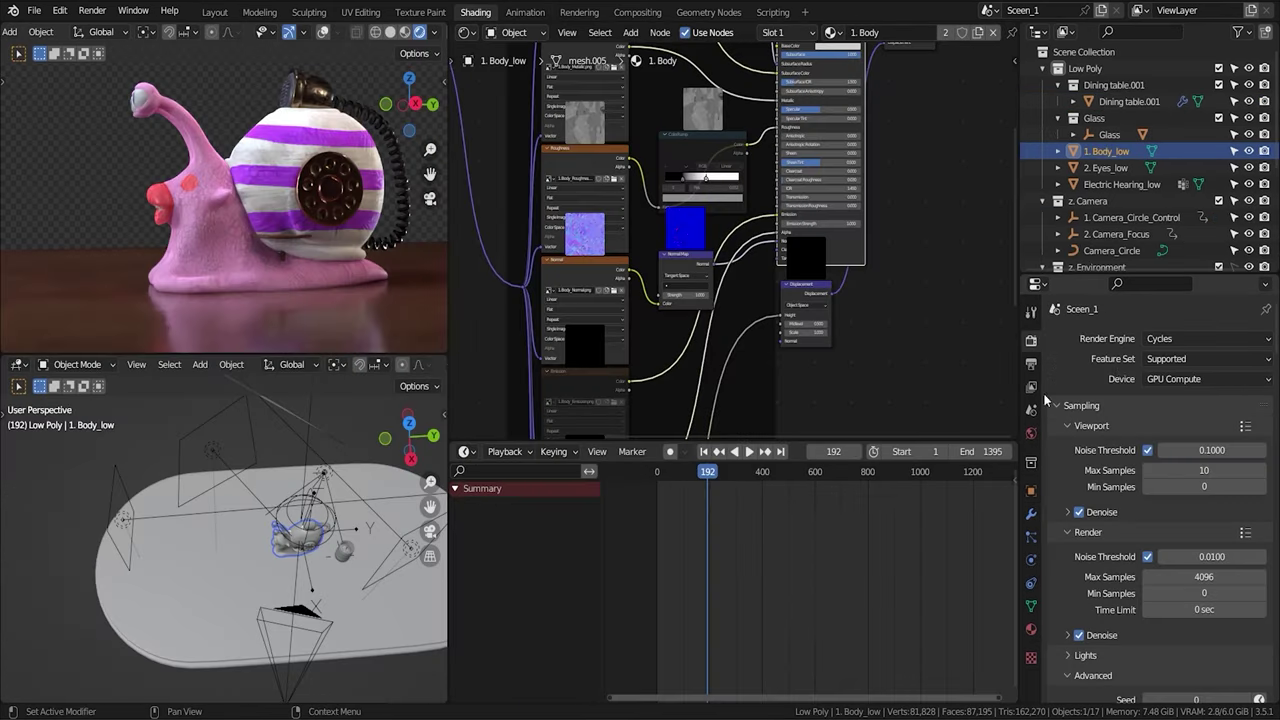
scroll(1117, 517, down, 10)
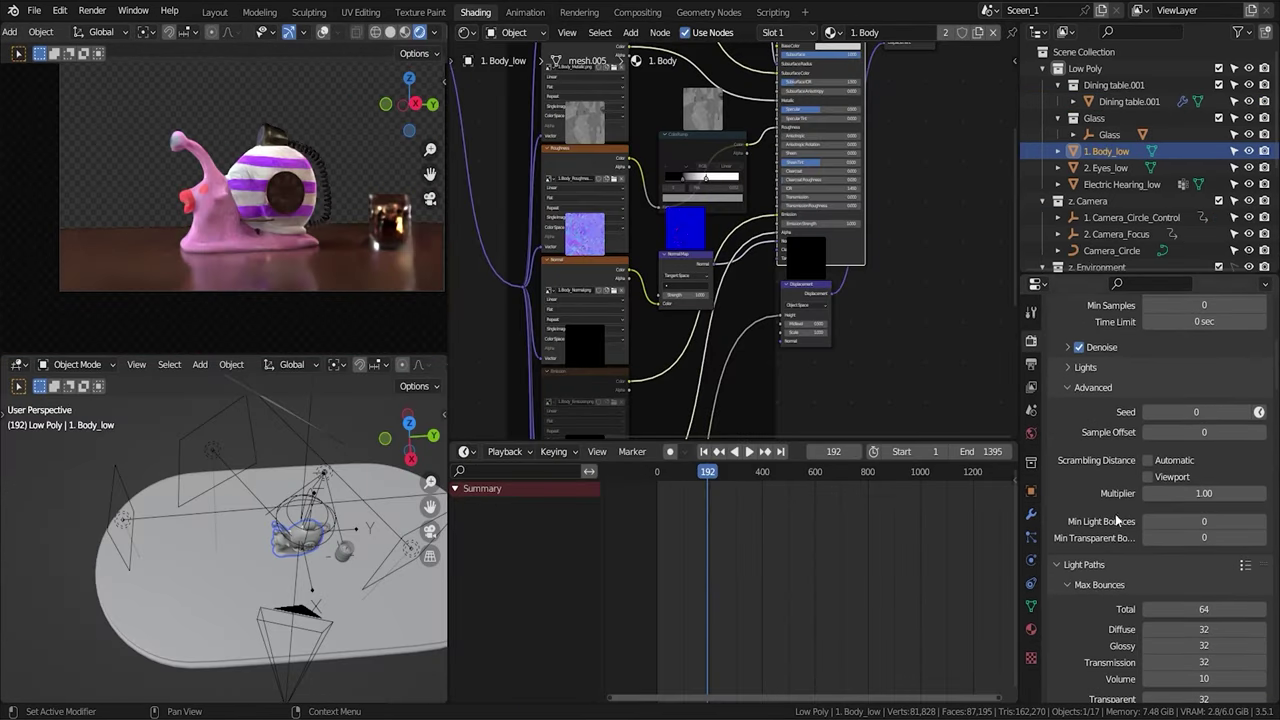
Enable Transparent Glass under Film > Transparent in the Render Properties.
click(1136, 285)
text(tra)
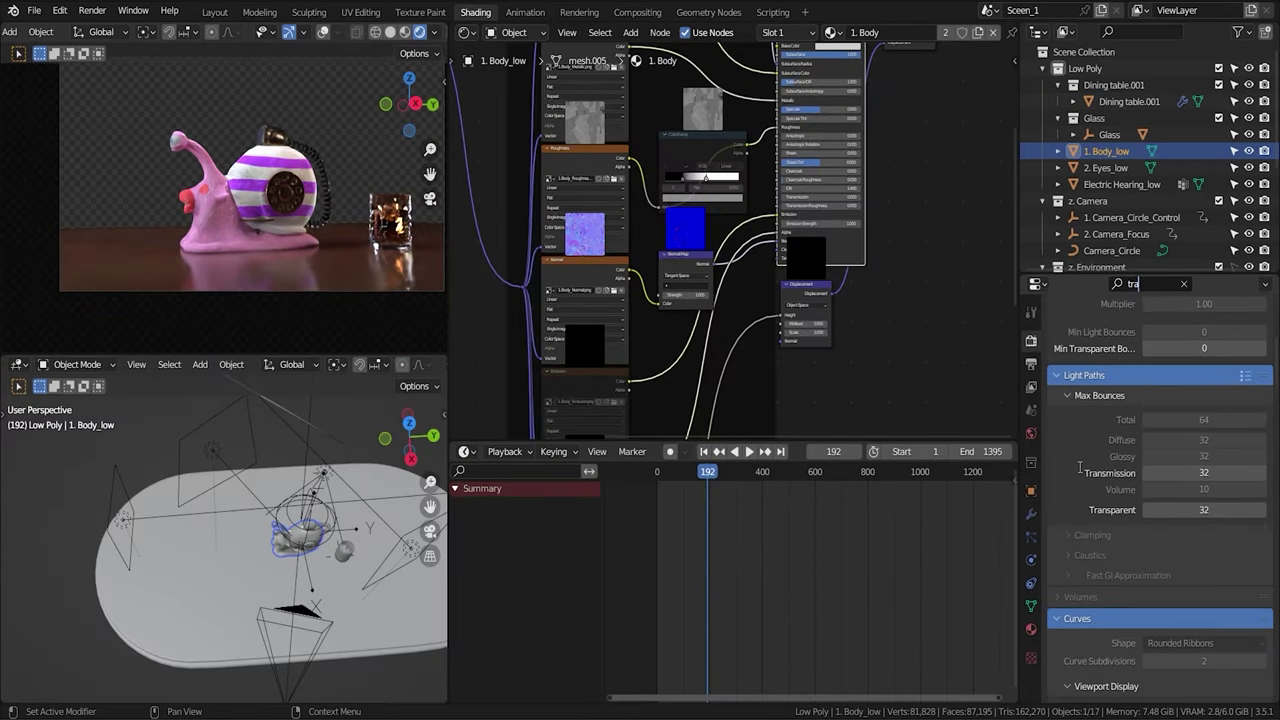
scroll(1077, 483, down, 8)
click(1148, 550)
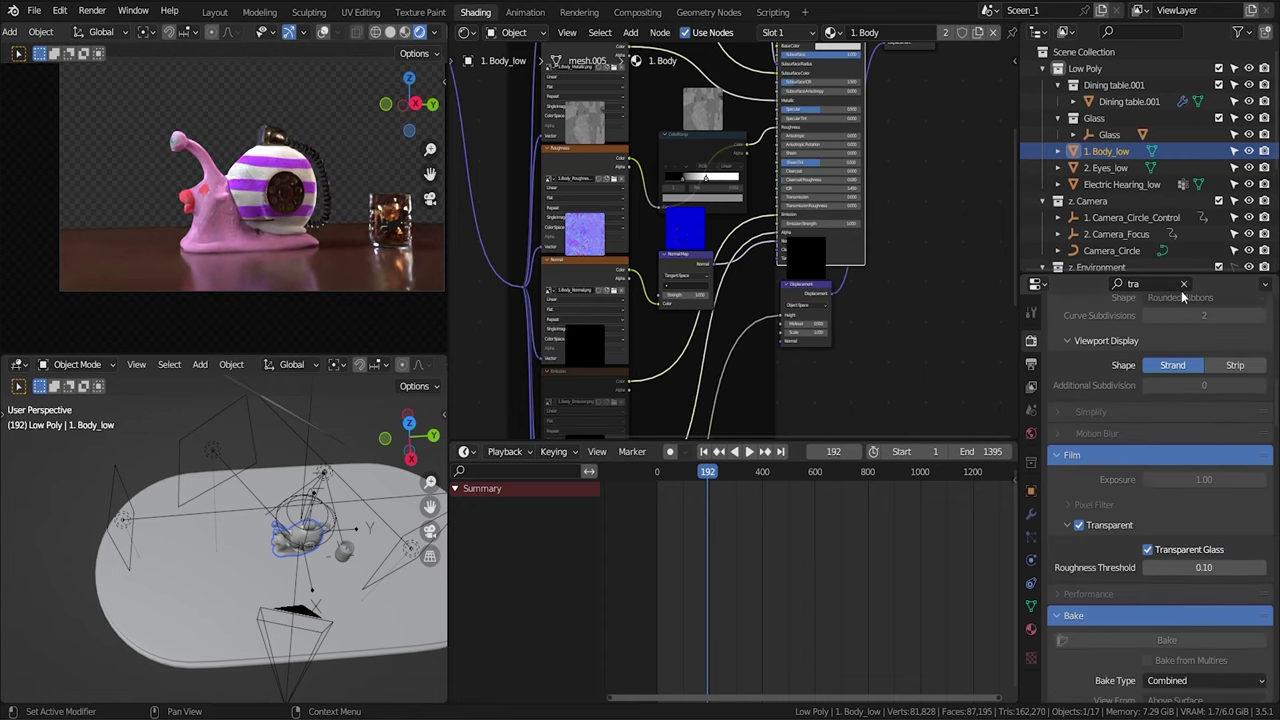
click(1031, 384)
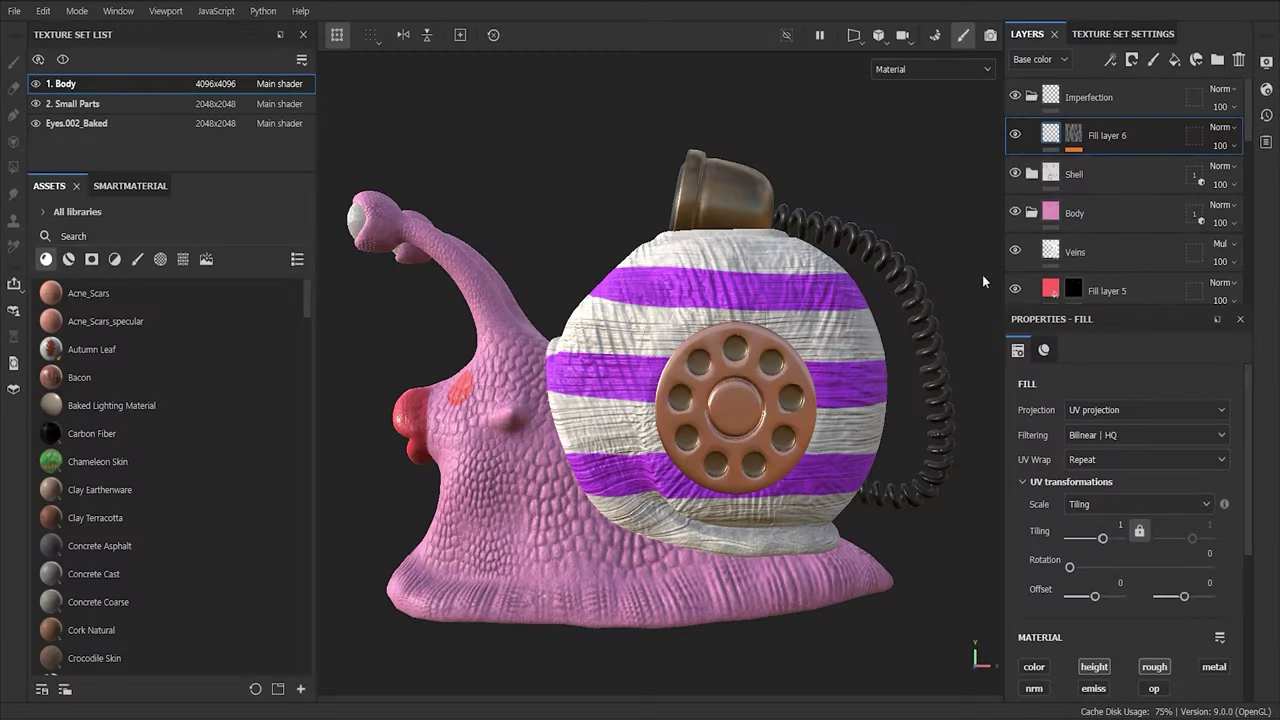
Scroll through the snail's Body texture set layers in Substance Painter.
scroll(1035, 140, down, 2)
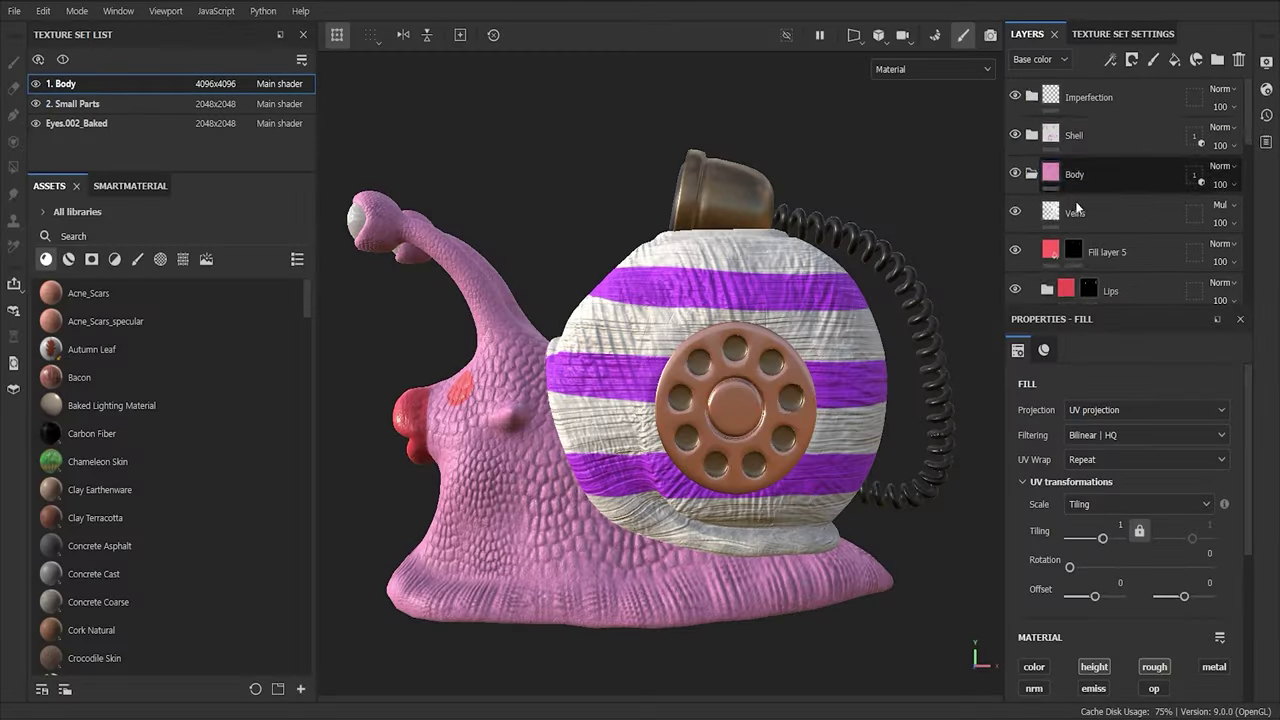
Search the asset library for skin smart materials.
click(1145, 138)
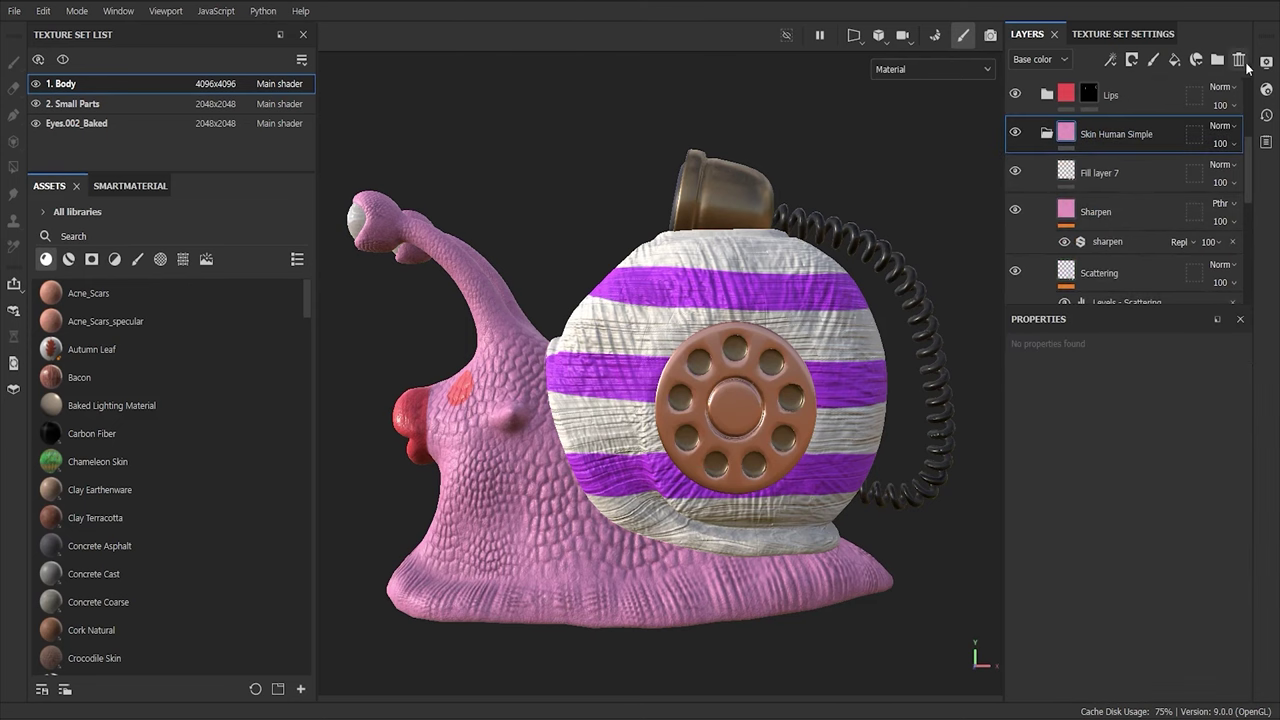
click(100, 236)
text(skin hu)
key(BackSpace)
key(BackSpace)
key(BackSpace)
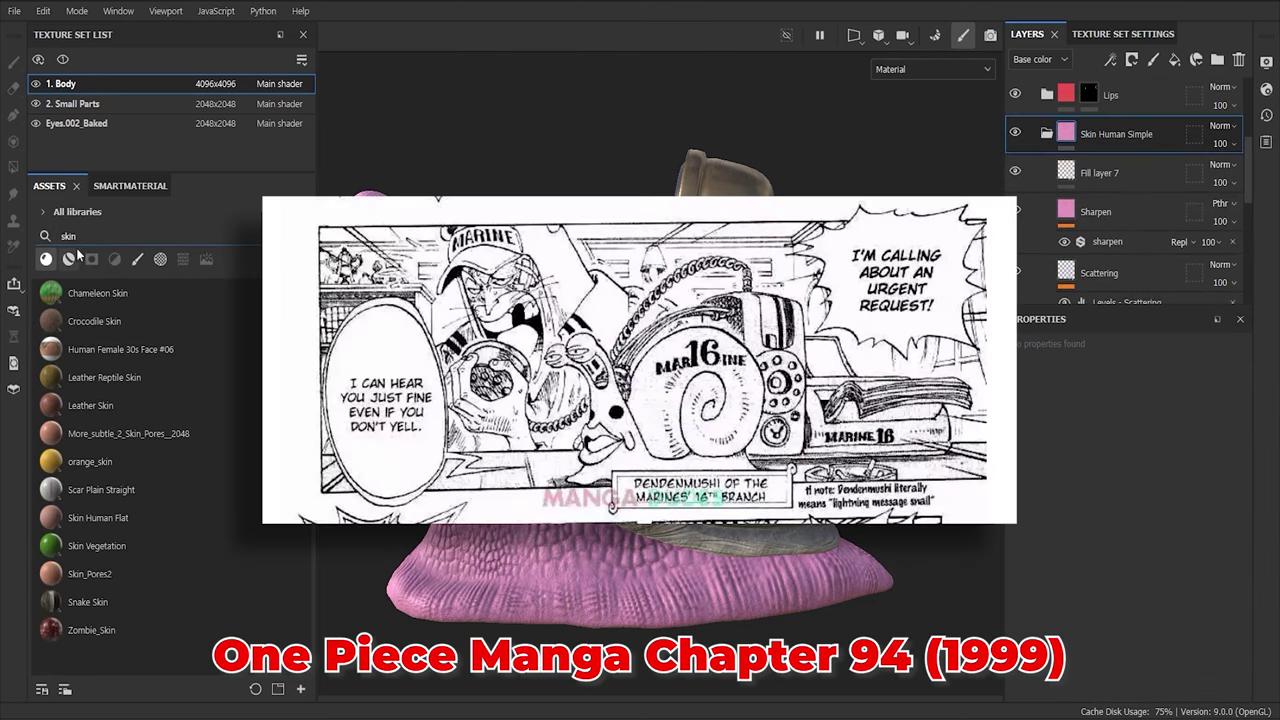
click(68, 259)
scroll(1049, 223, up, 2)
scroll(1049, 223, up, 2)
Turn on the Lips and Skin Human Simple layers on the snail.
right_click(1120, 219)
click(1018, 283)
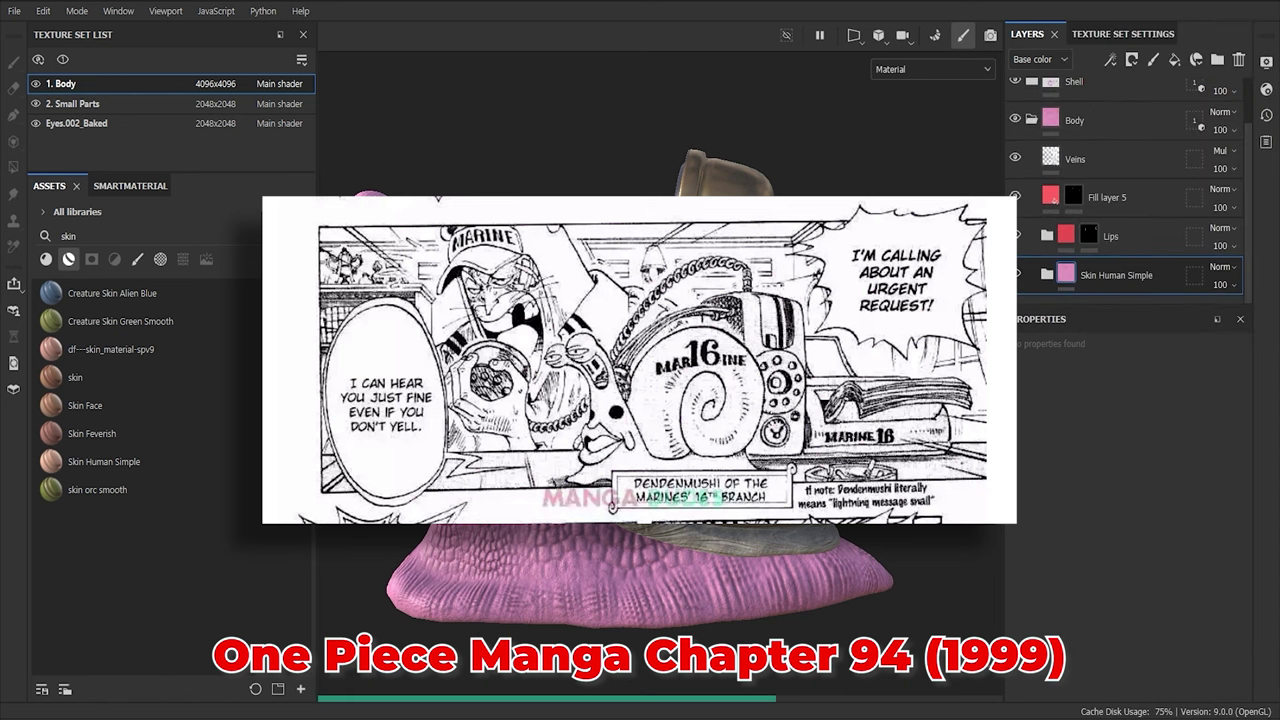
scroll(593, 551, up, 5)
scroll(1037, 160, up, 2)
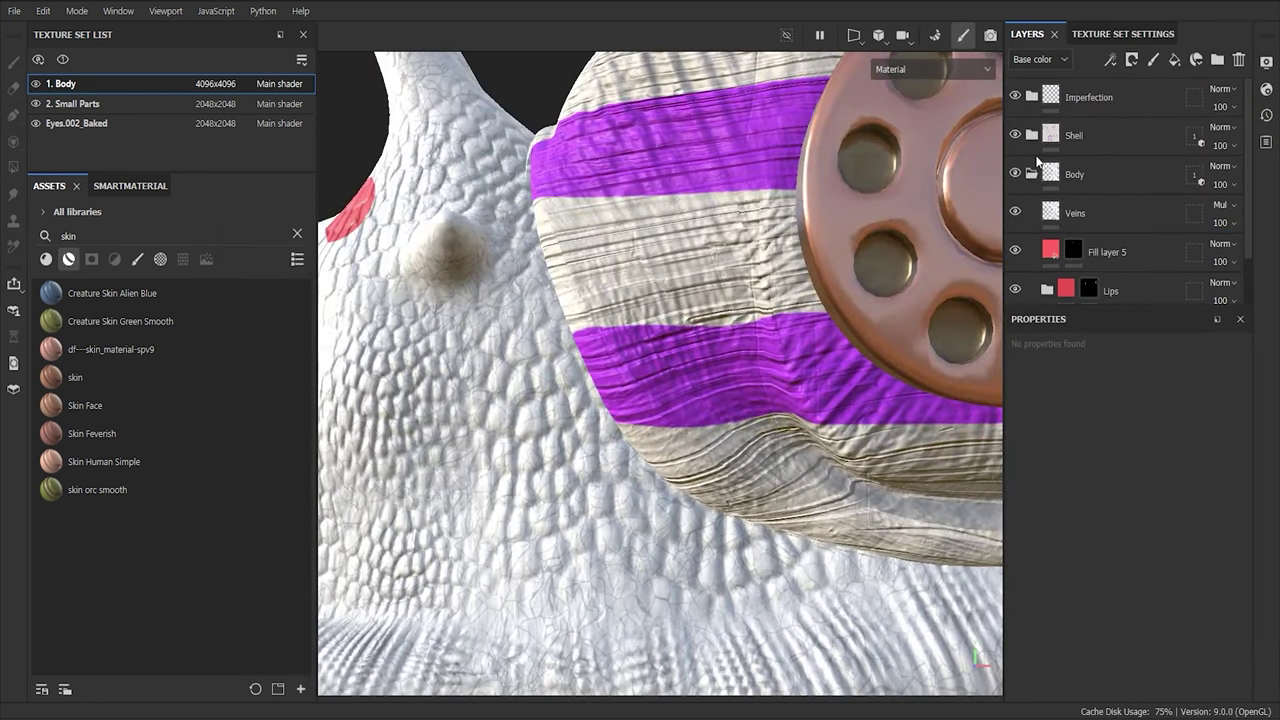
scroll(1095, 288, down, 2)
scroll(756, 354, down, 3)
alt+drag(756, 354, 999, 279)
click(1015, 235)
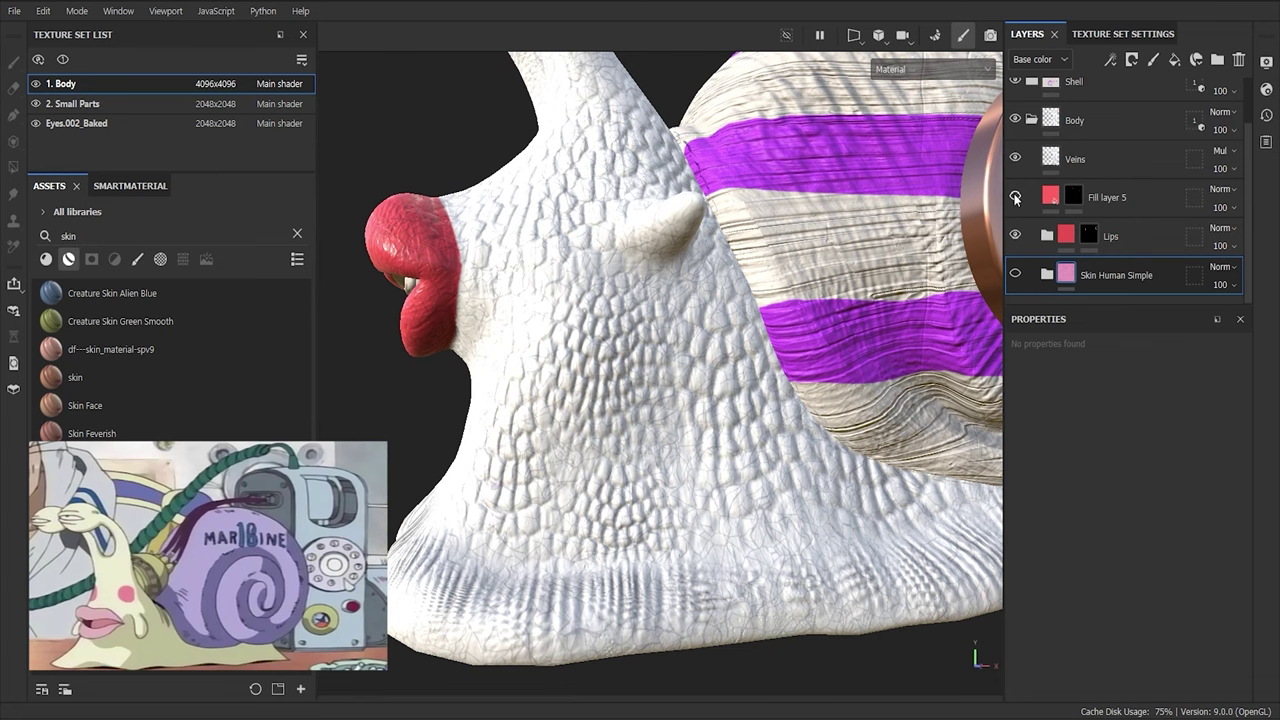
click(1015, 273)
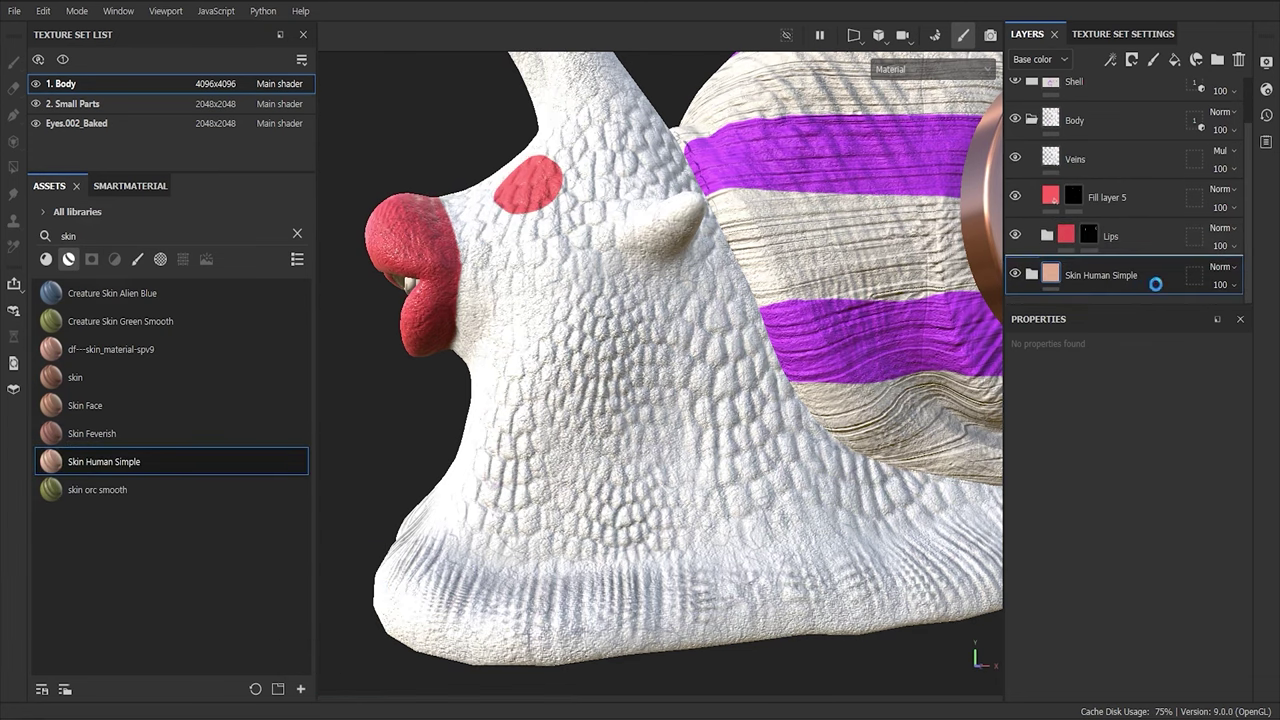
Set the lips base colour to a light pink.
scroll(637, 387, down, 5)
alt+drag(637, 387, 659, 409)
scroll(600, 475, up, 4)
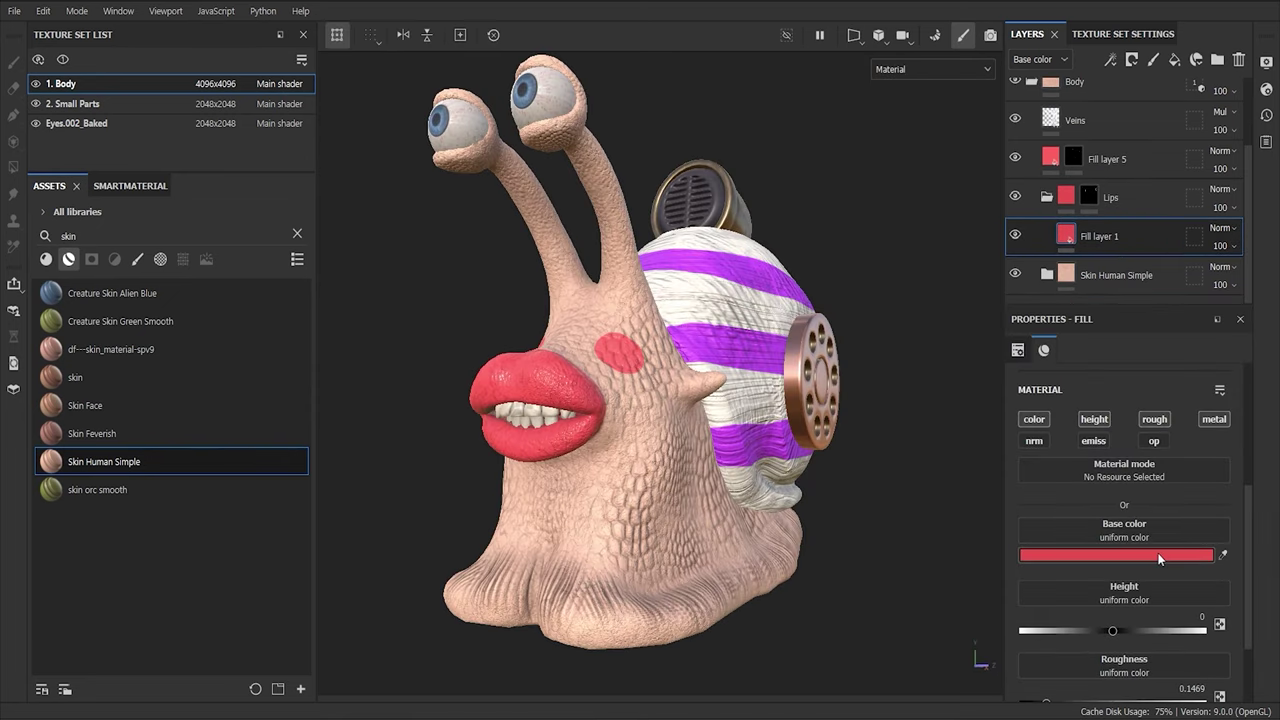
click(1115, 555)
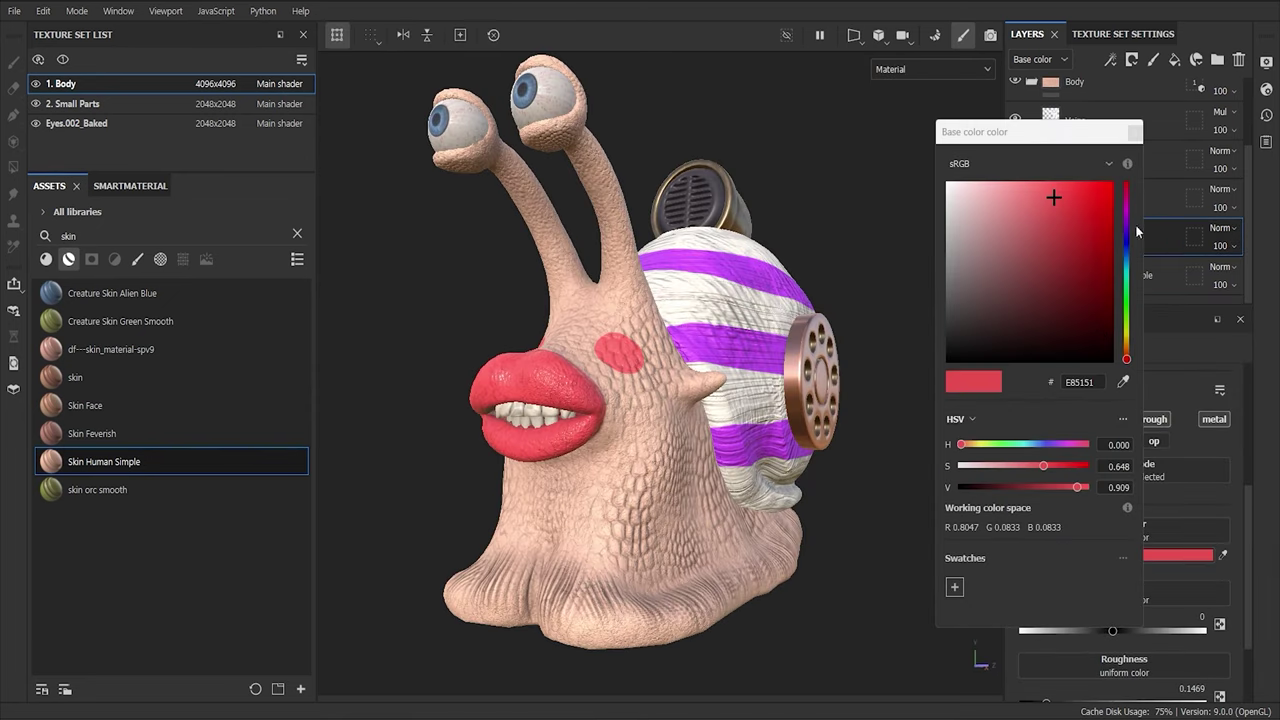
drag(1122, 209, 1123, 214)
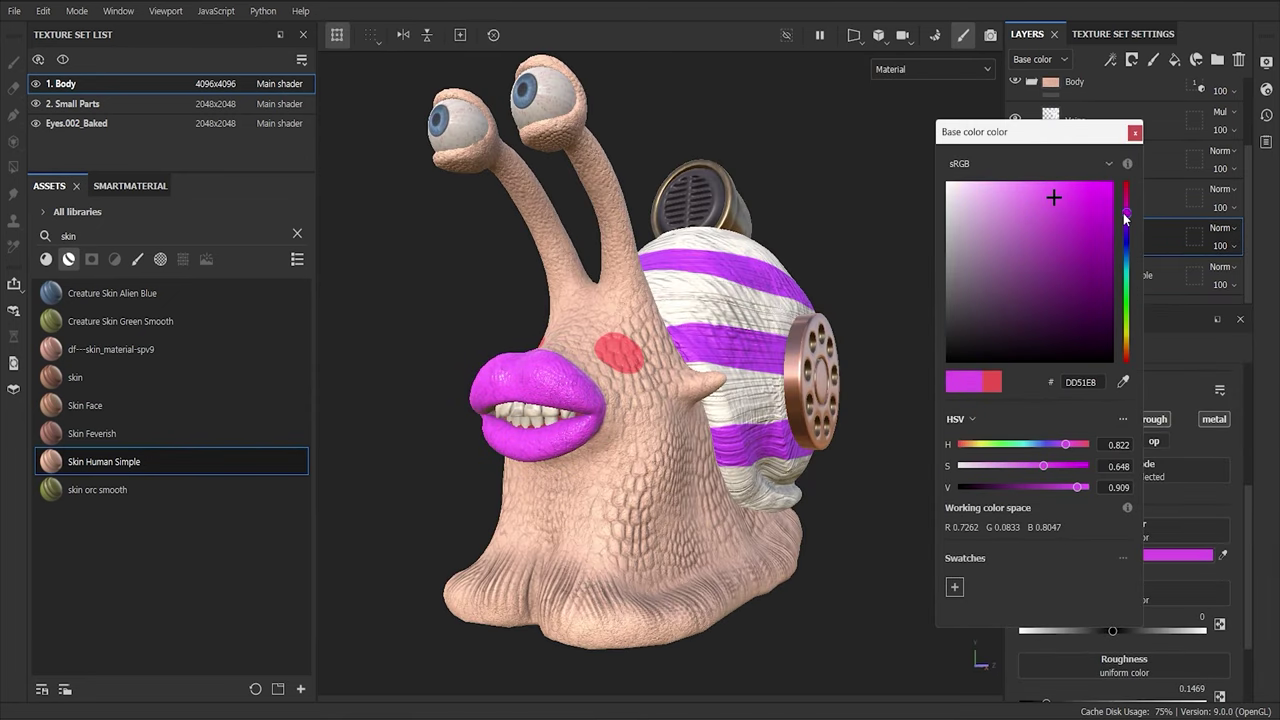
scroll(570, 405, up, 2)
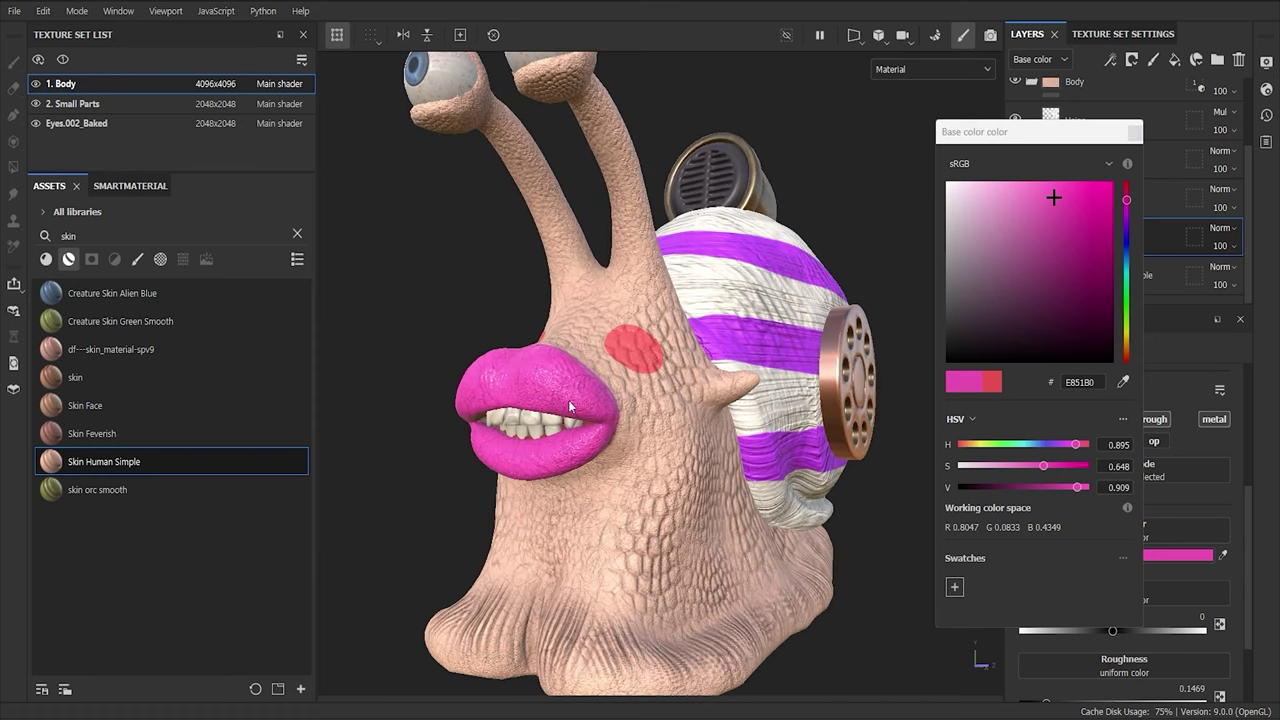
drag(979, 471, 1025, 466)
alt+drag(600, 460, 647, 490)
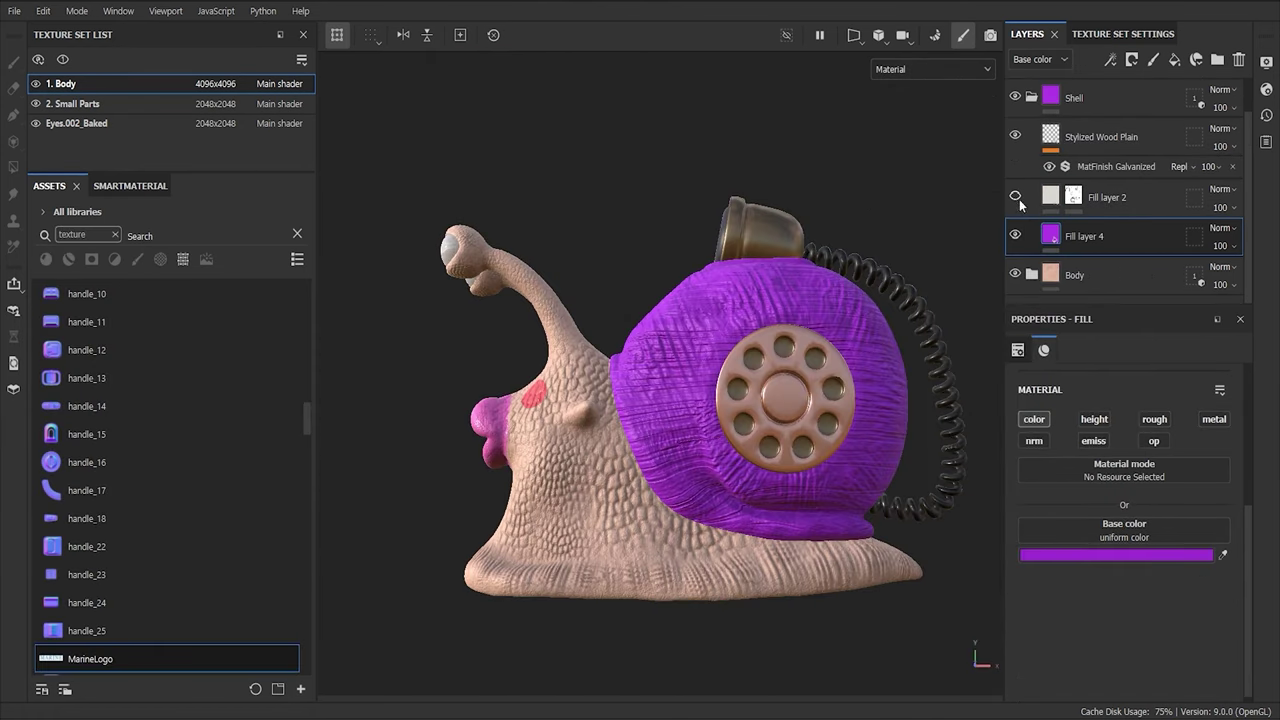
Delete the striped Fill layer 2 and crop the image to the MARINE lettering.
click(1015, 196)
click(1073, 196)
key(Delete)
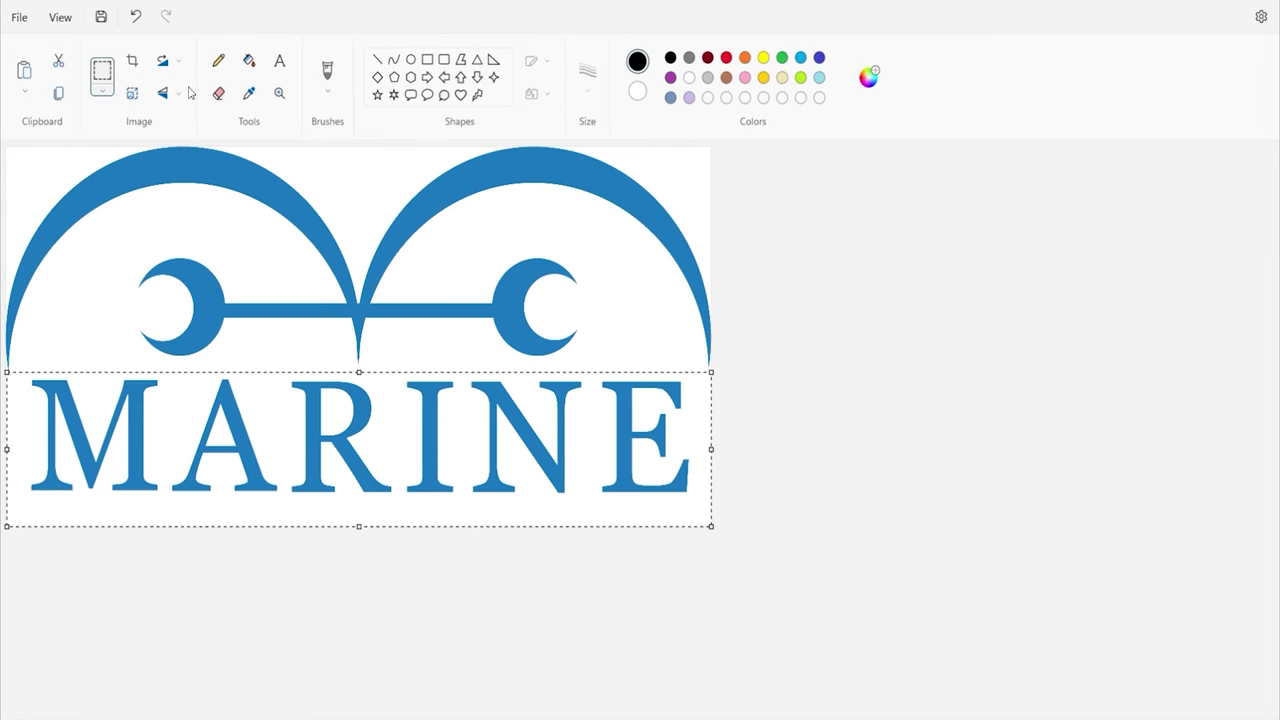
key(ctrl+shift+x)
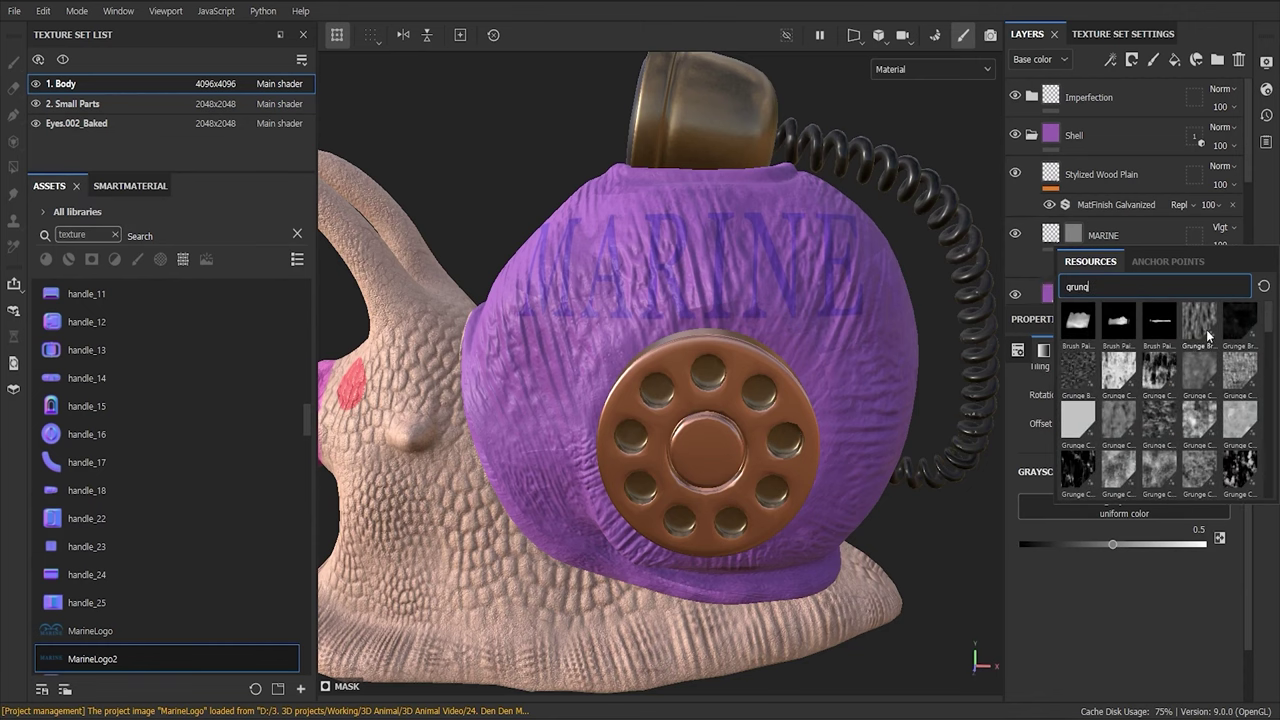
Subtract Grunge Brushed from the MARINE mask and raise its balance.
click(1206, 330)
click(1178, 265)
click(1195, 163)
drag(1067, 617, 1215, 617)
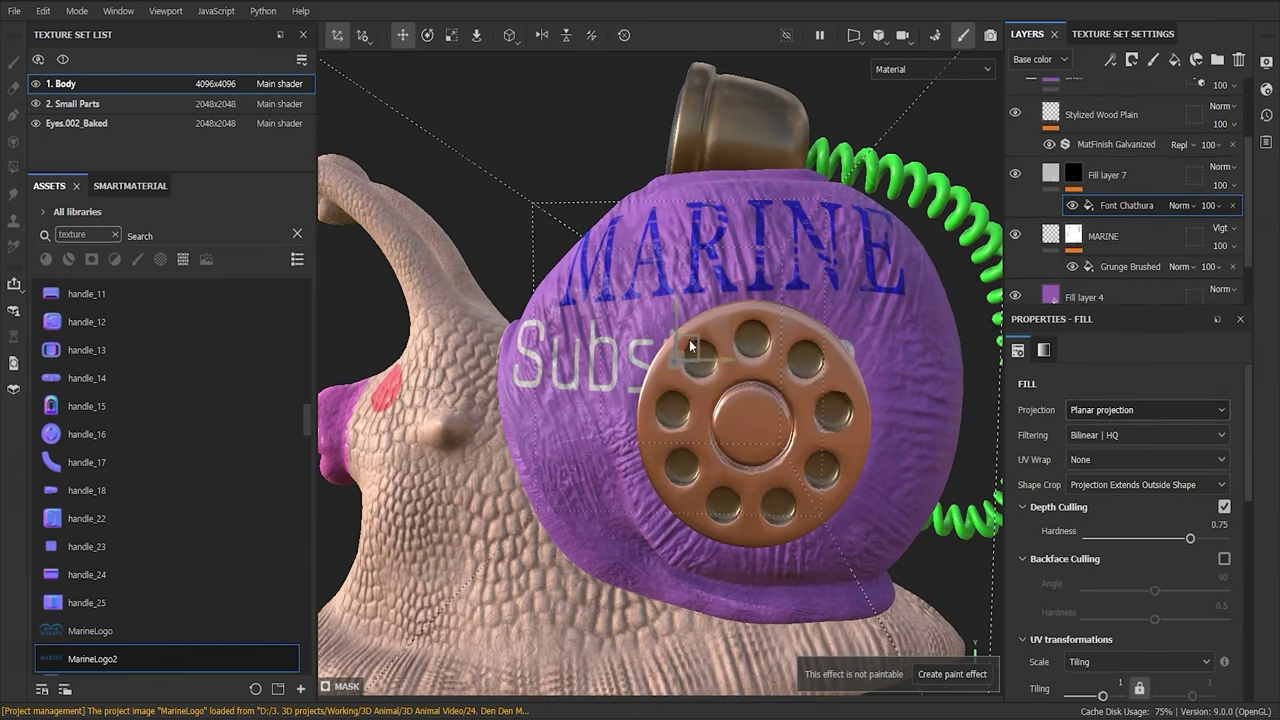
Add a bold 18 font decal near the top centre of the shell.
drag(690, 345, 775, 250)
scroll(1209, 607, down, 5)
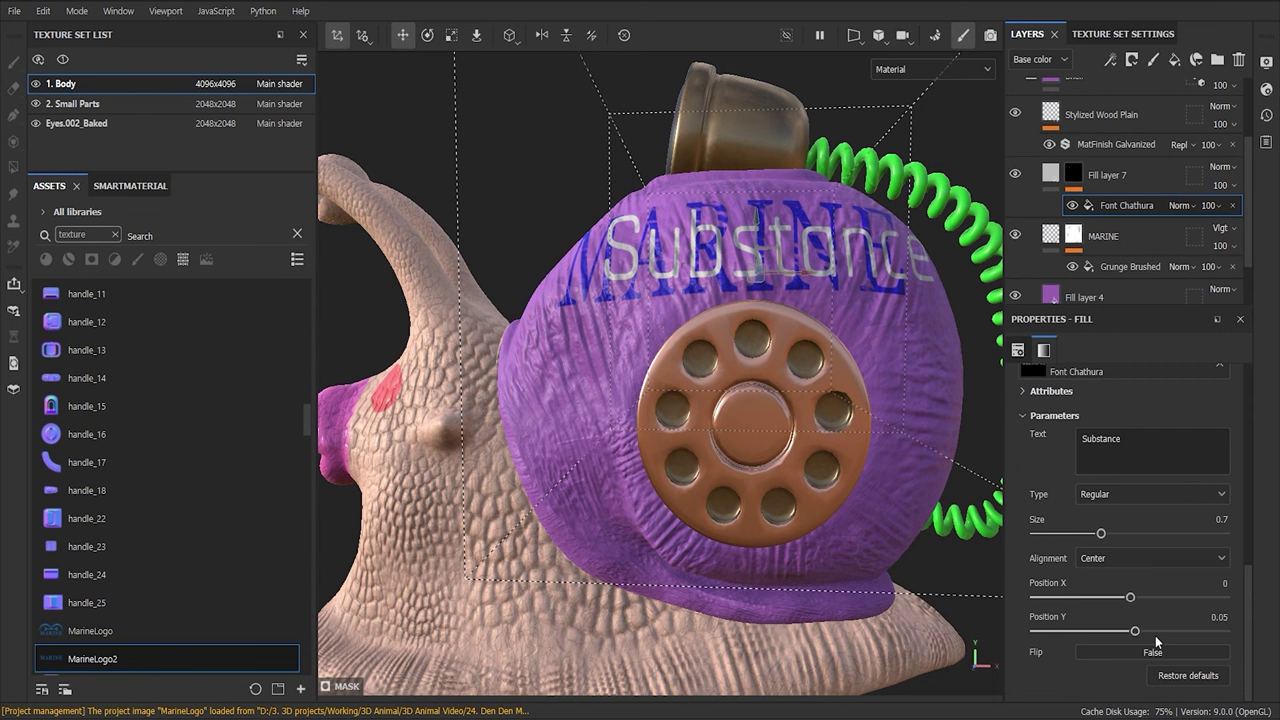
text(18)
click(1140, 494)
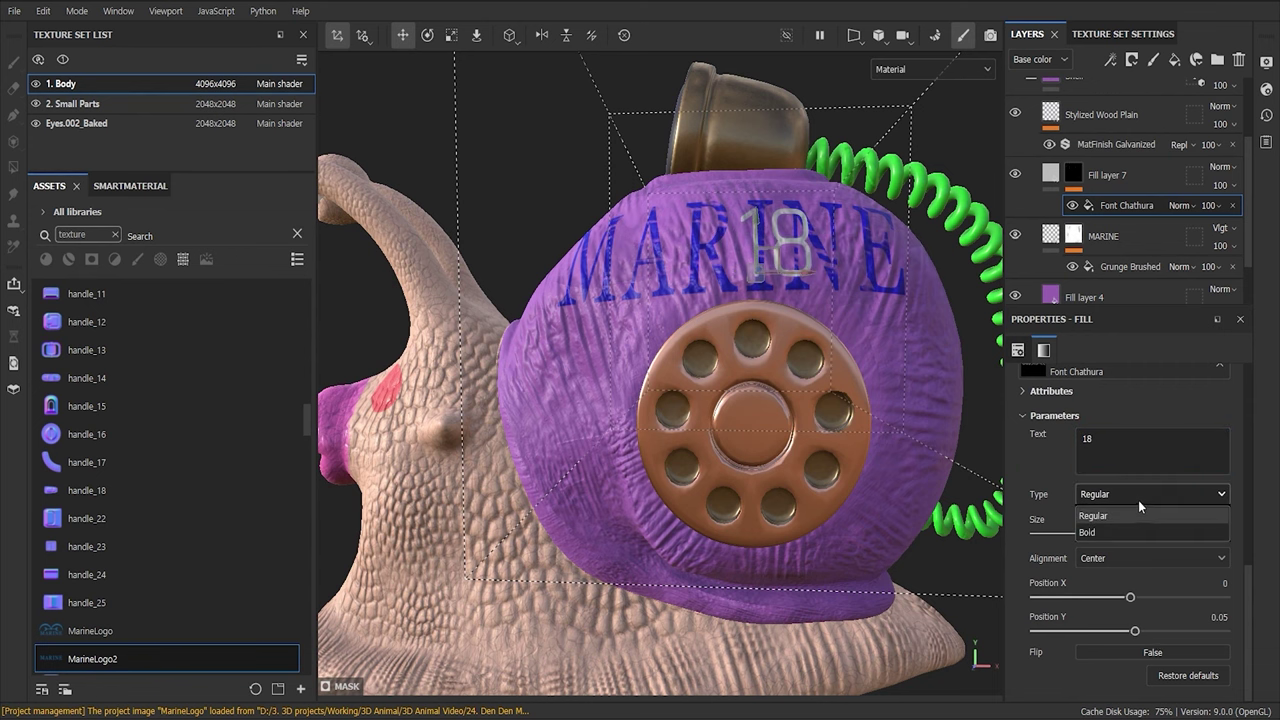
click(1140, 522)
drag(799, 251, 740, 263)
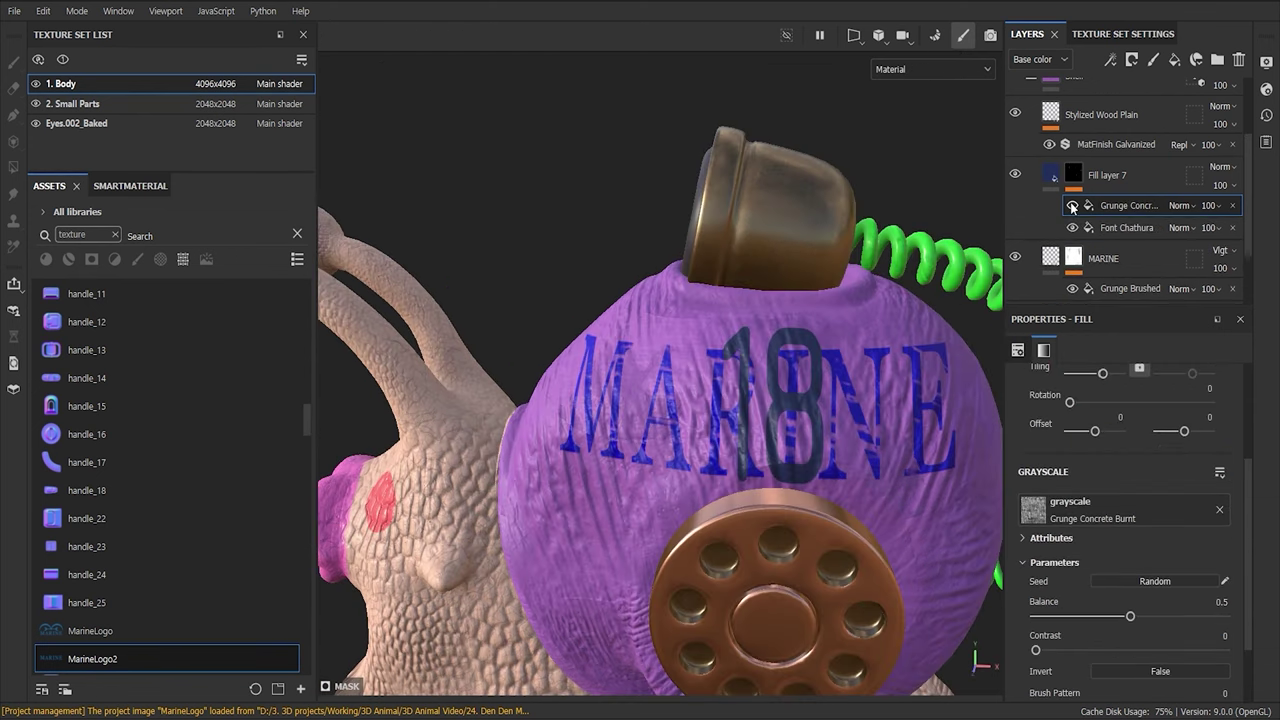
Add a Grunge Concrete effect placed below the 18 text layer.
click(1072, 207)
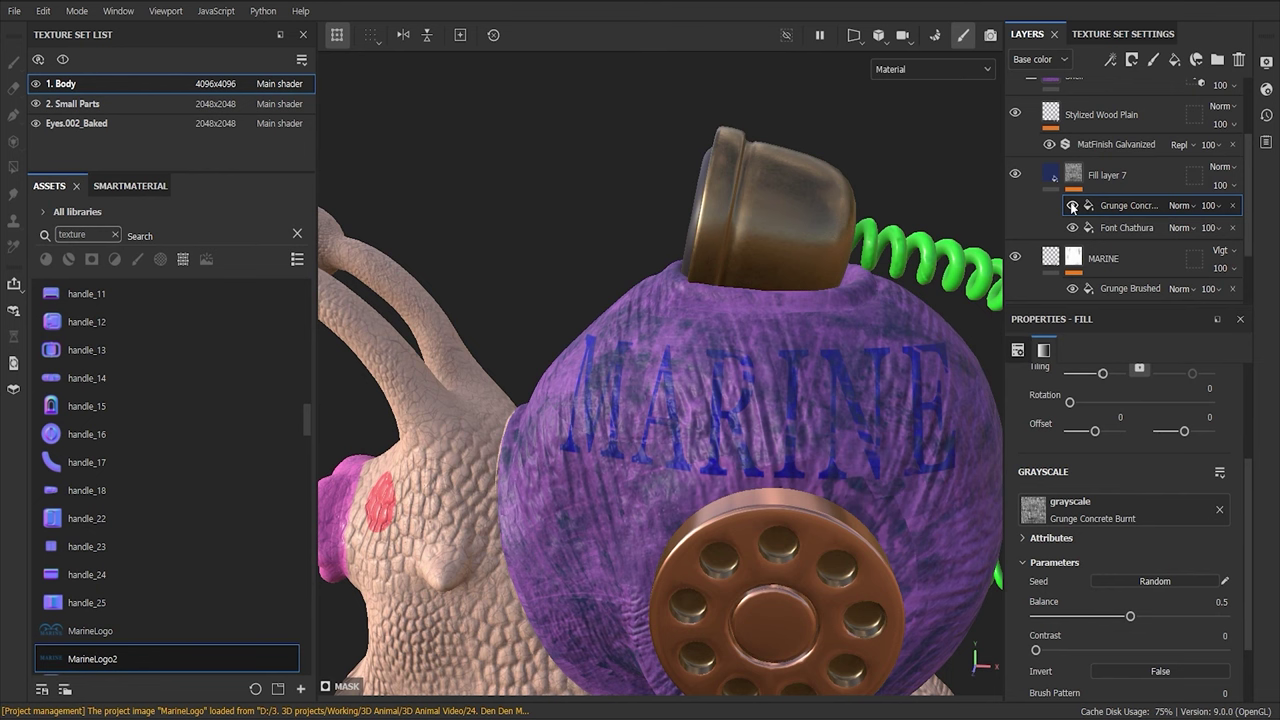
click(1072, 207)
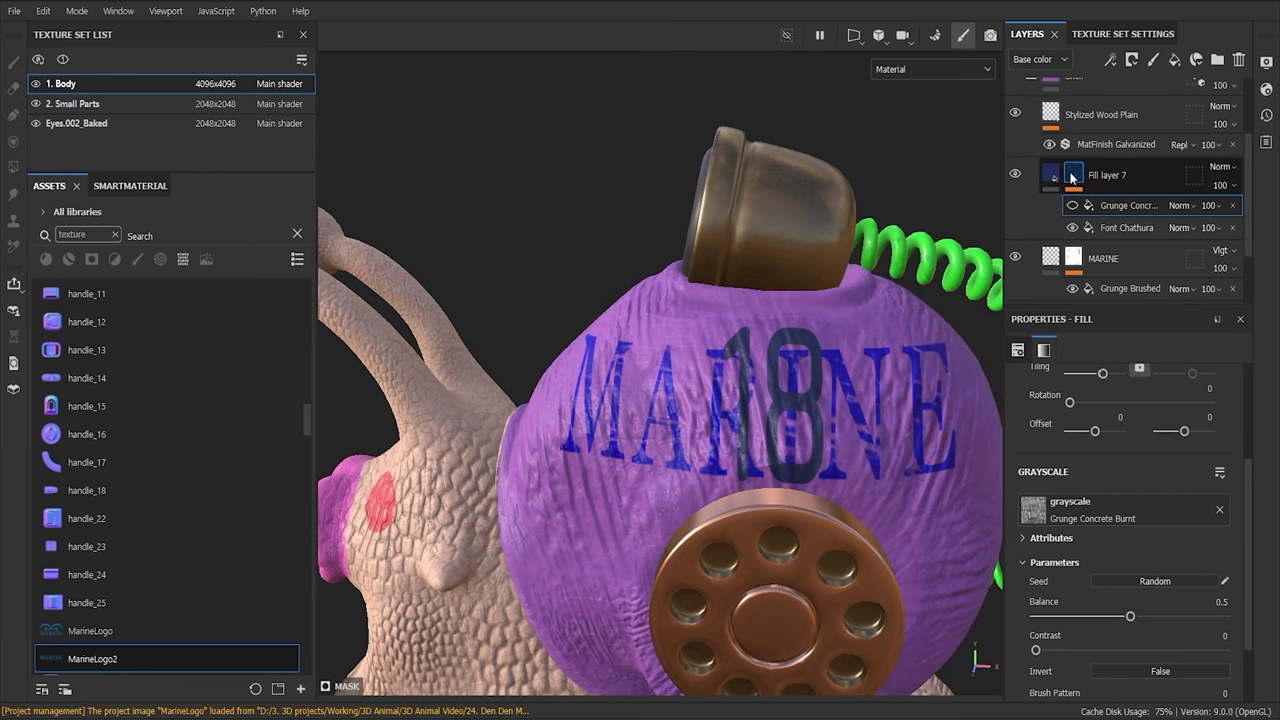
alt+click(1072, 177)
click(1072, 207)
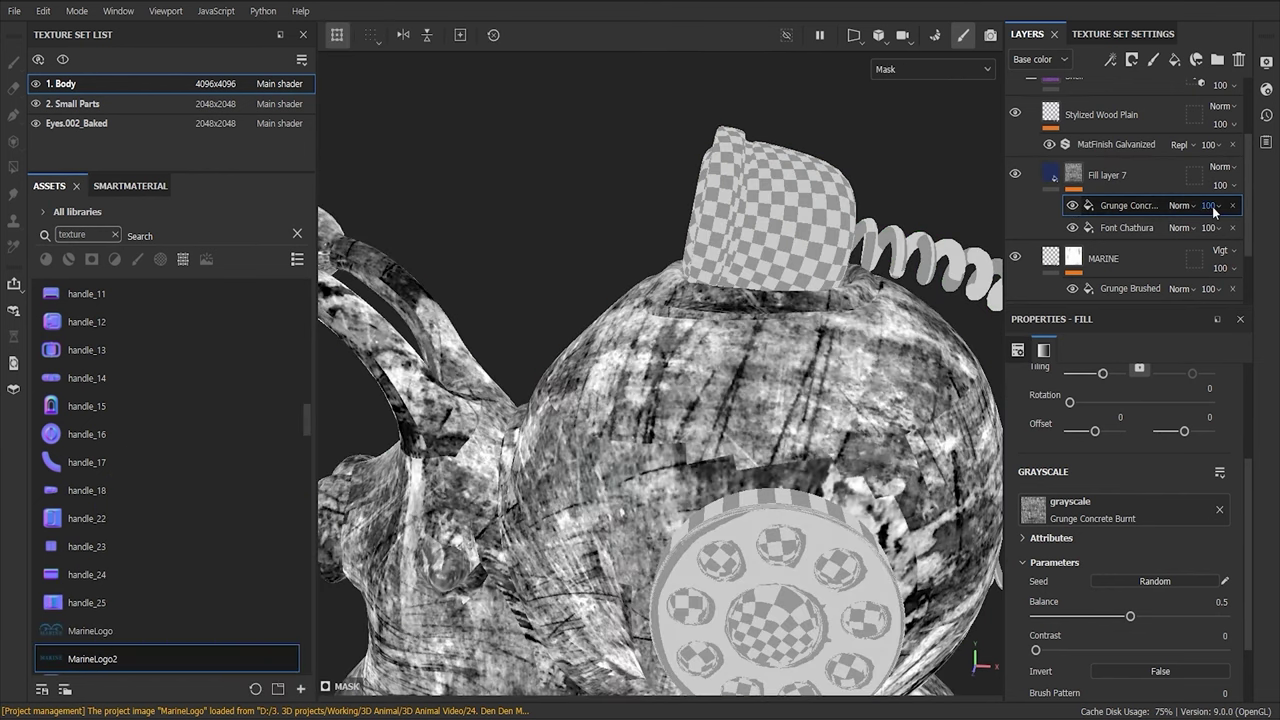
drag(1120, 235, 1121, 238)
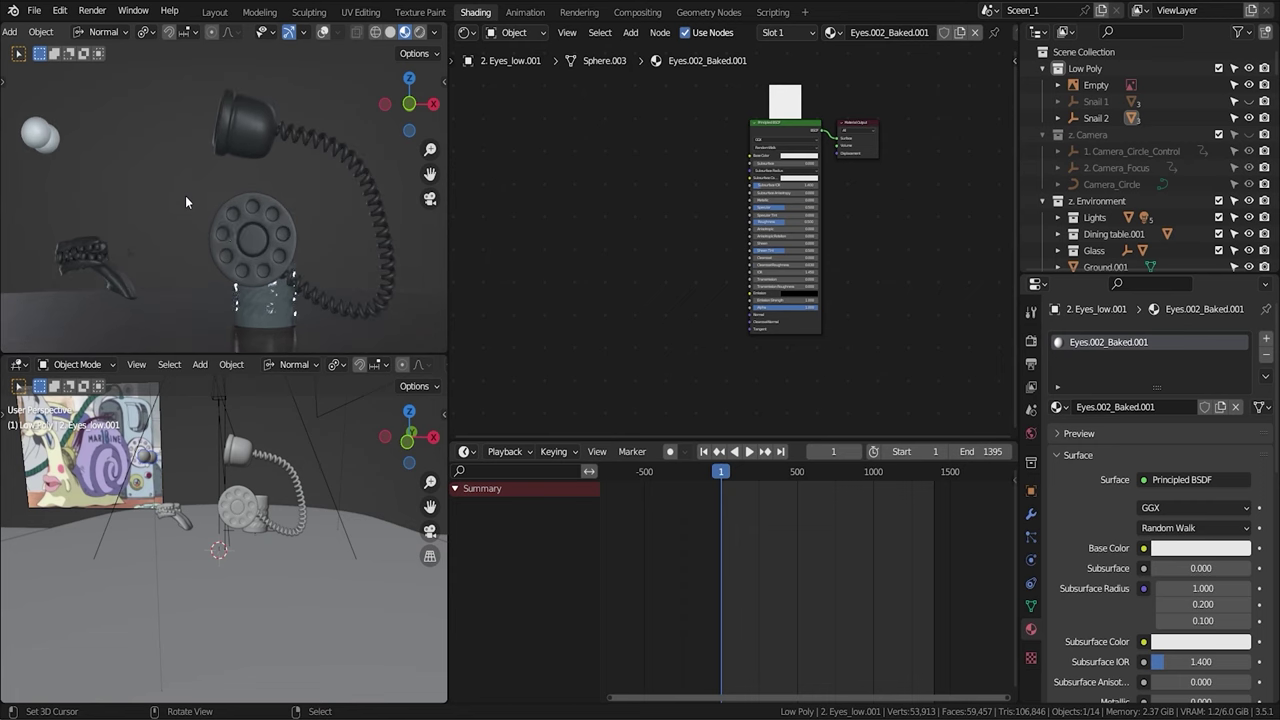
Give the eyeball material a white sclera, red veins and 0.1 Veins Visibility.
click(130, 216)
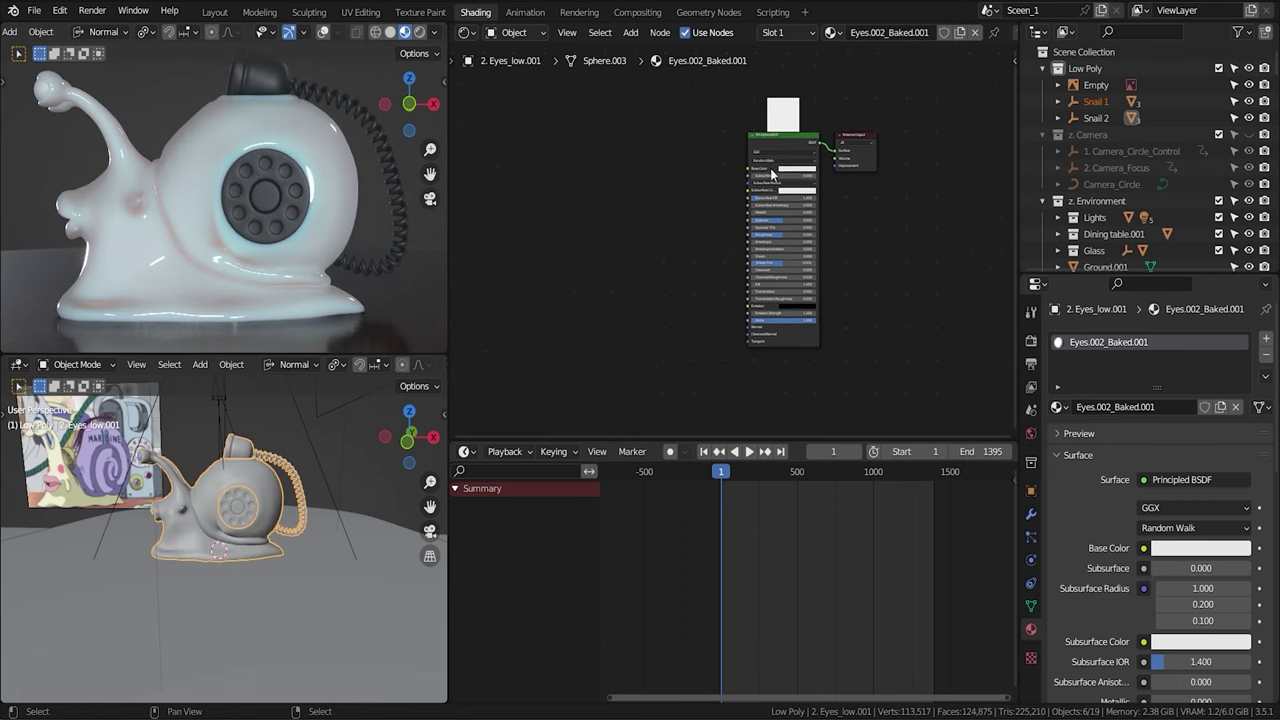
middle_drag(754, 144, 565, 180)
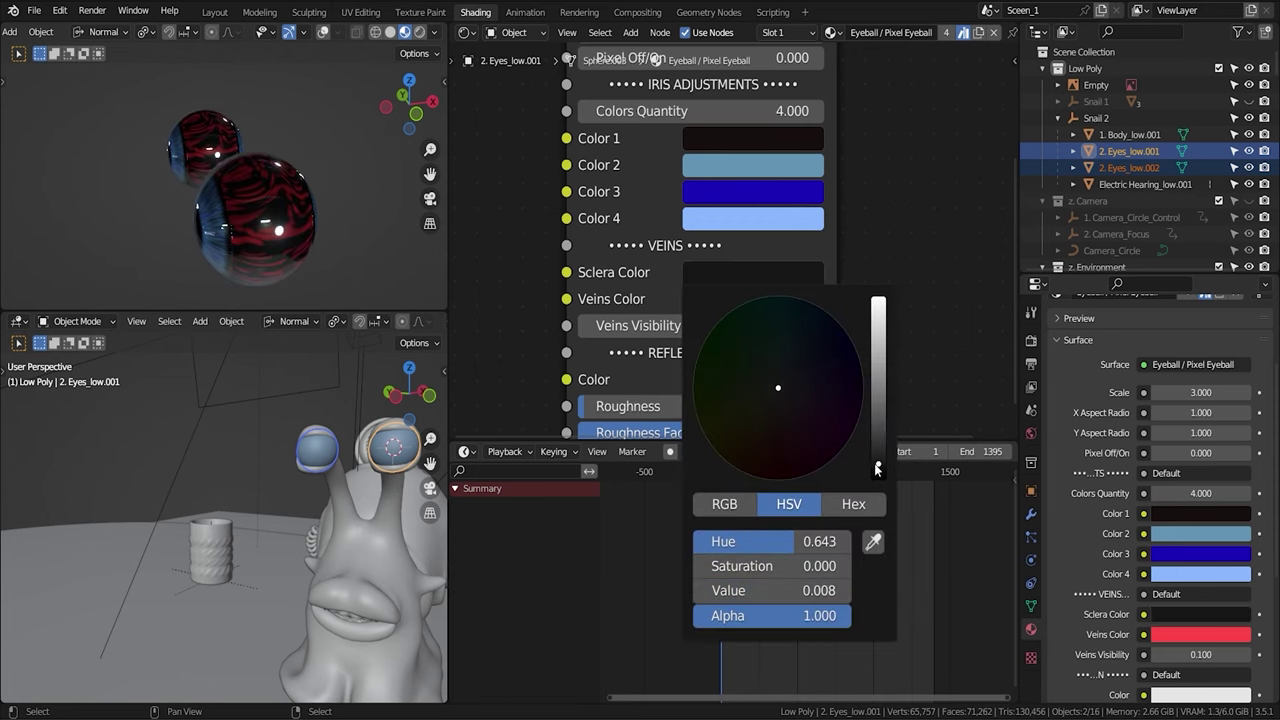
key(ctrl+z)
middle_drag(210, 235, 373, 216)
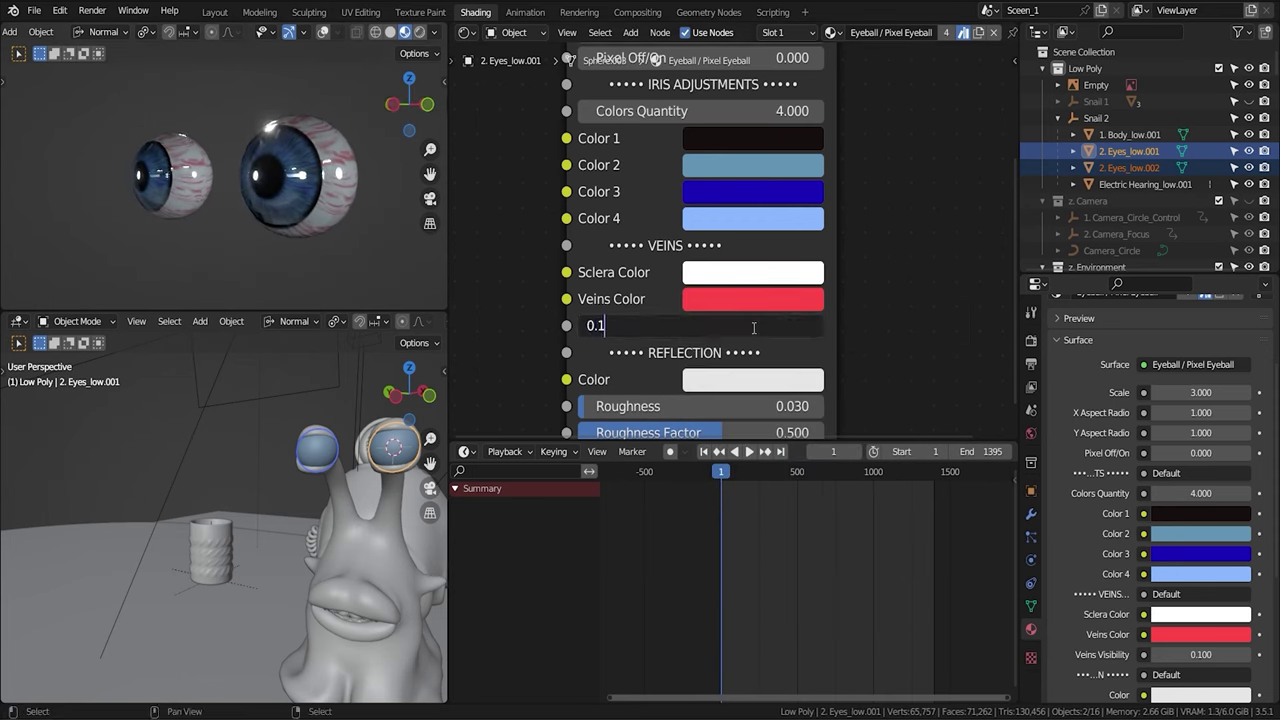
key(Return)
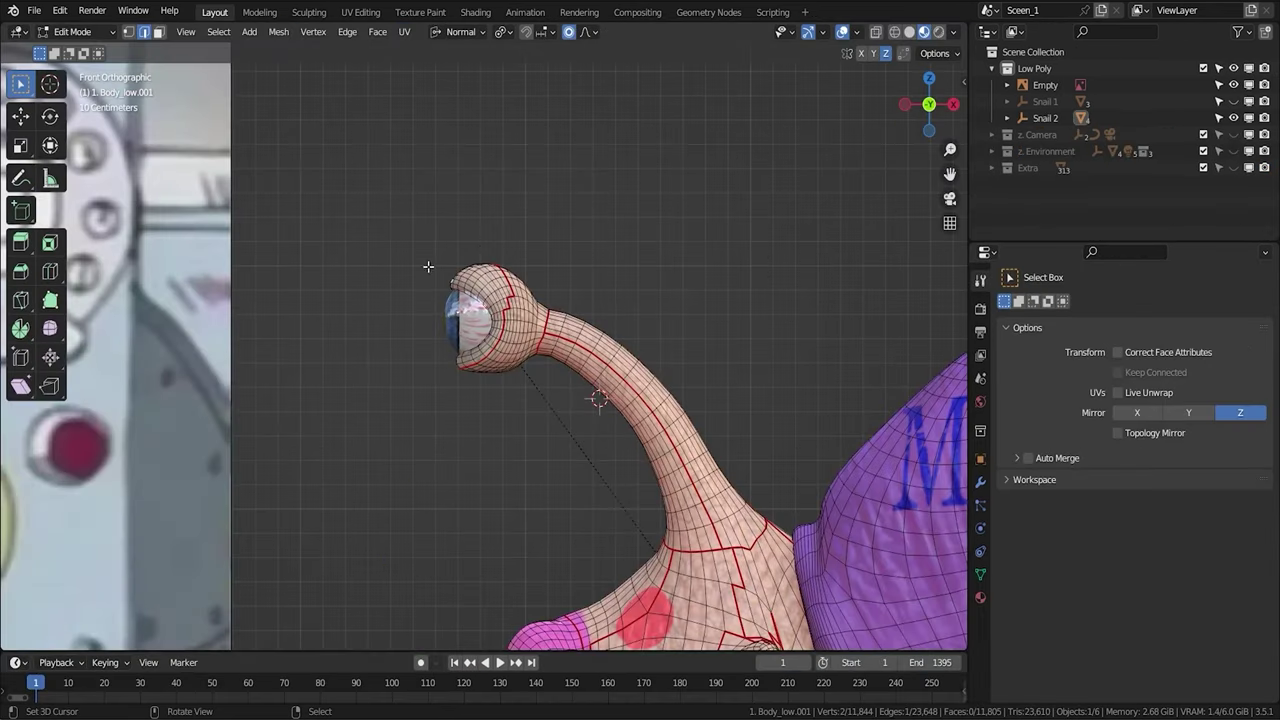
Rotate the eye-stalk tip twice, then move it with proportional falloff.
key(r)
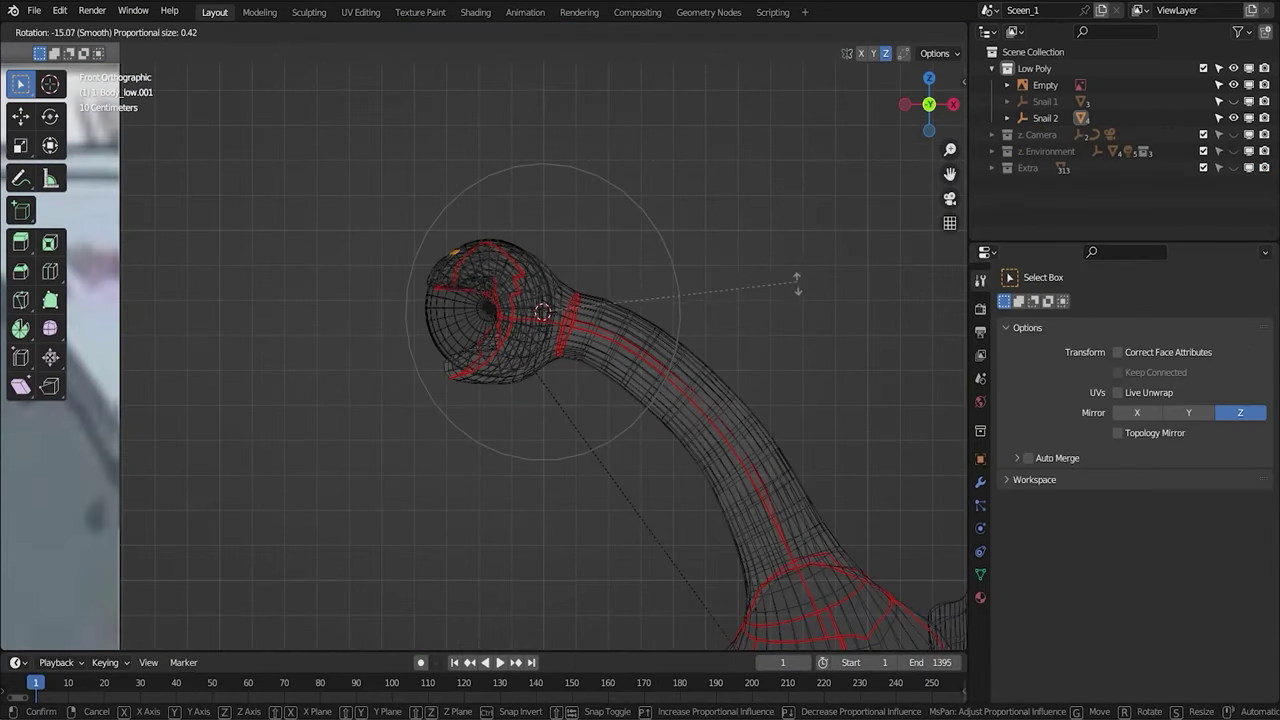
click(812, 255)
key(r)
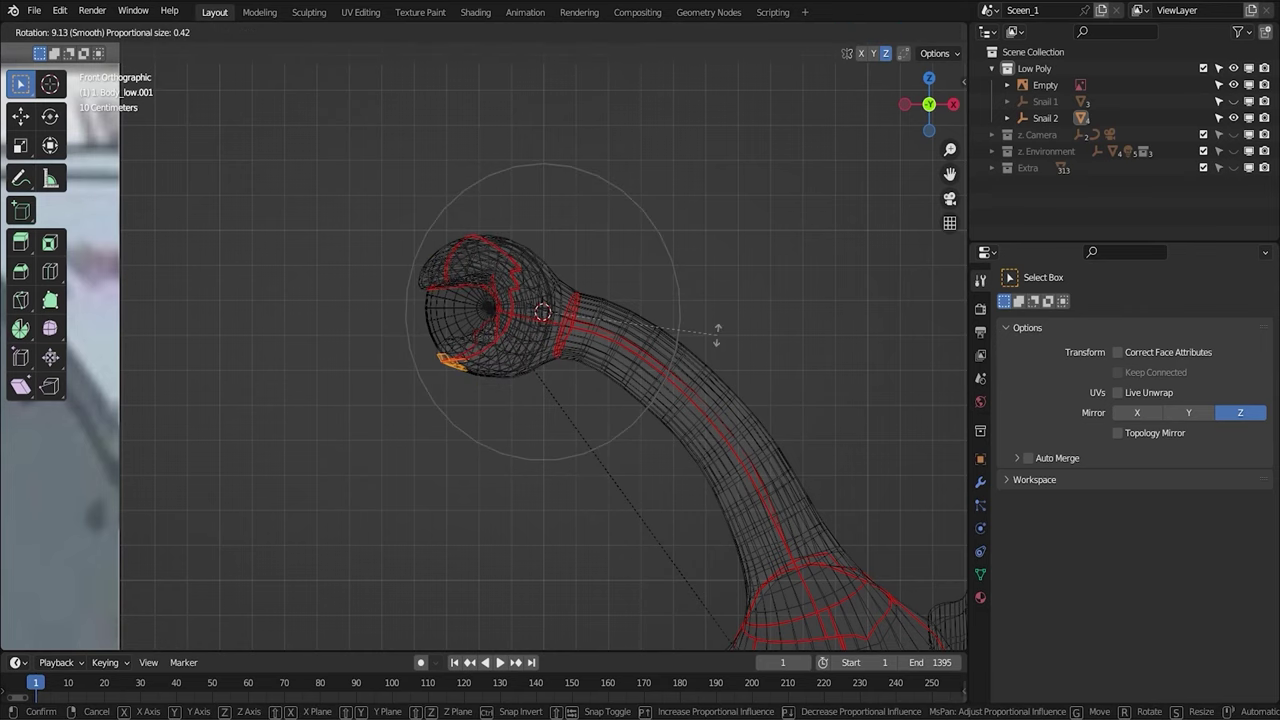
click(726, 340)
click(497, 454)
key(g)
click(463, 463)
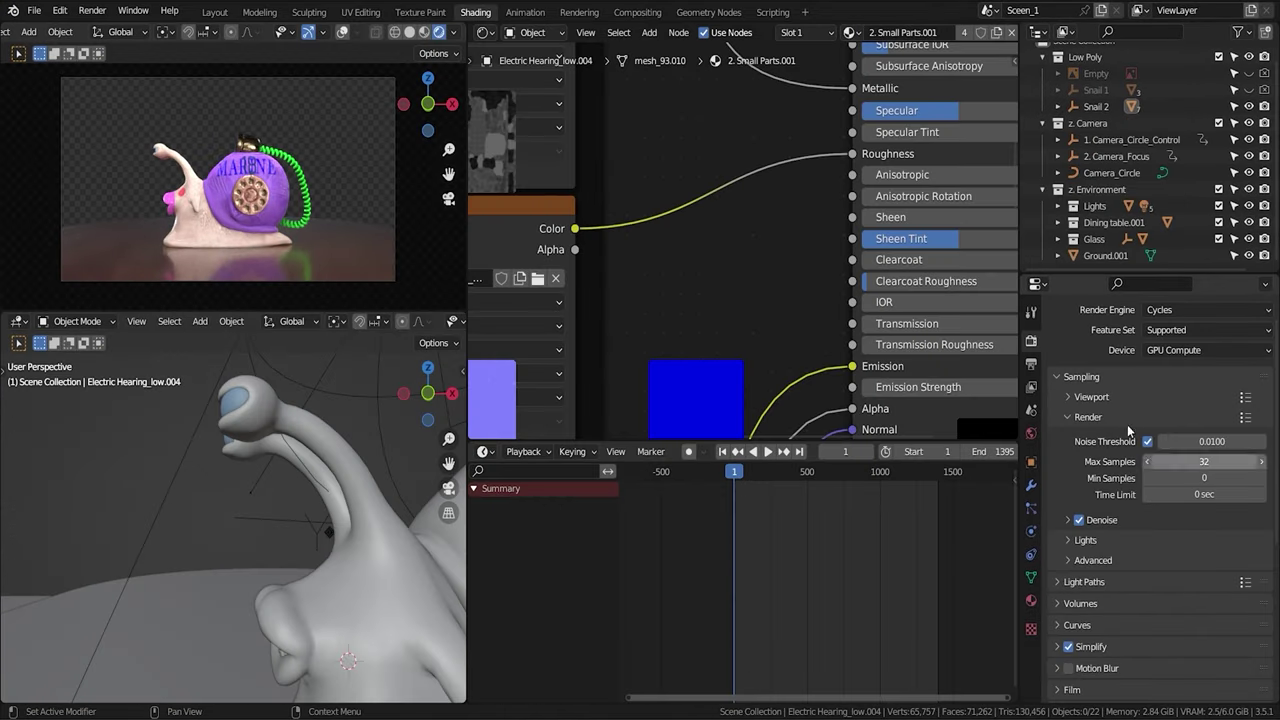
Select the Snail 2 rig and scrub the animation from frame 55 to 140.
click(732, 474)
middle_drag(280, 480, 263, 403)
click(263, 403)
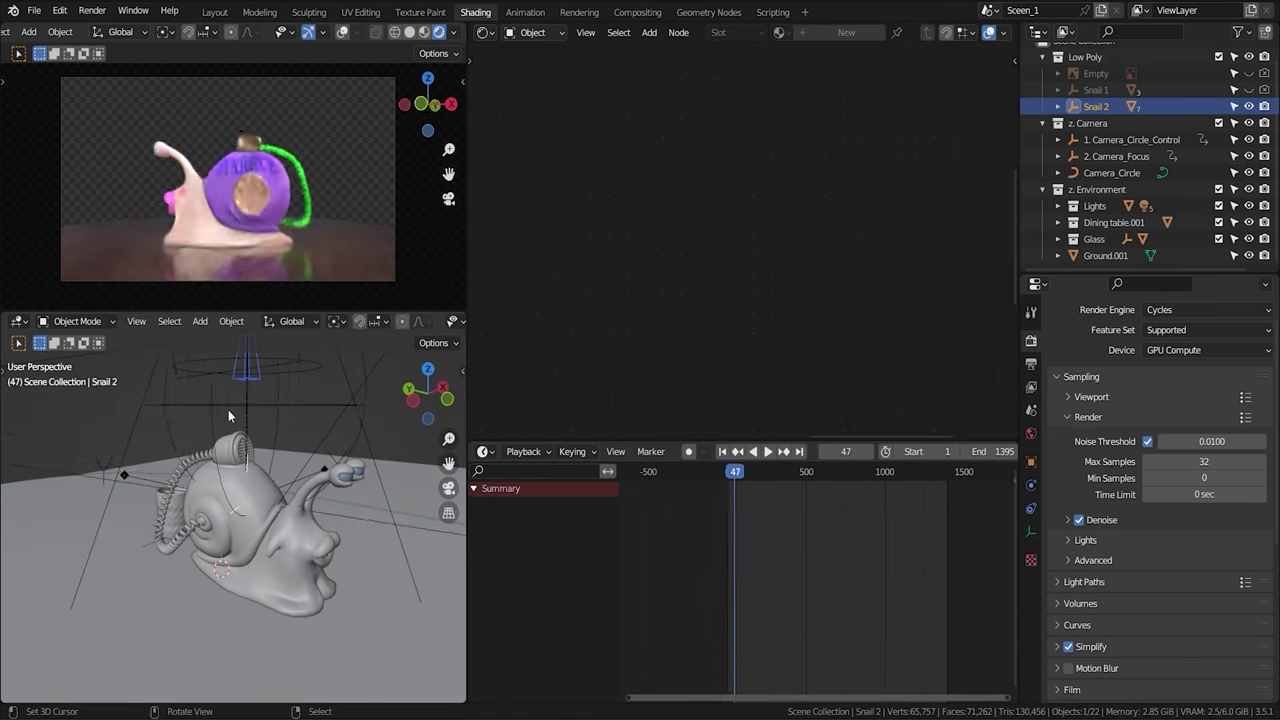
drag(739, 480, 751, 482)
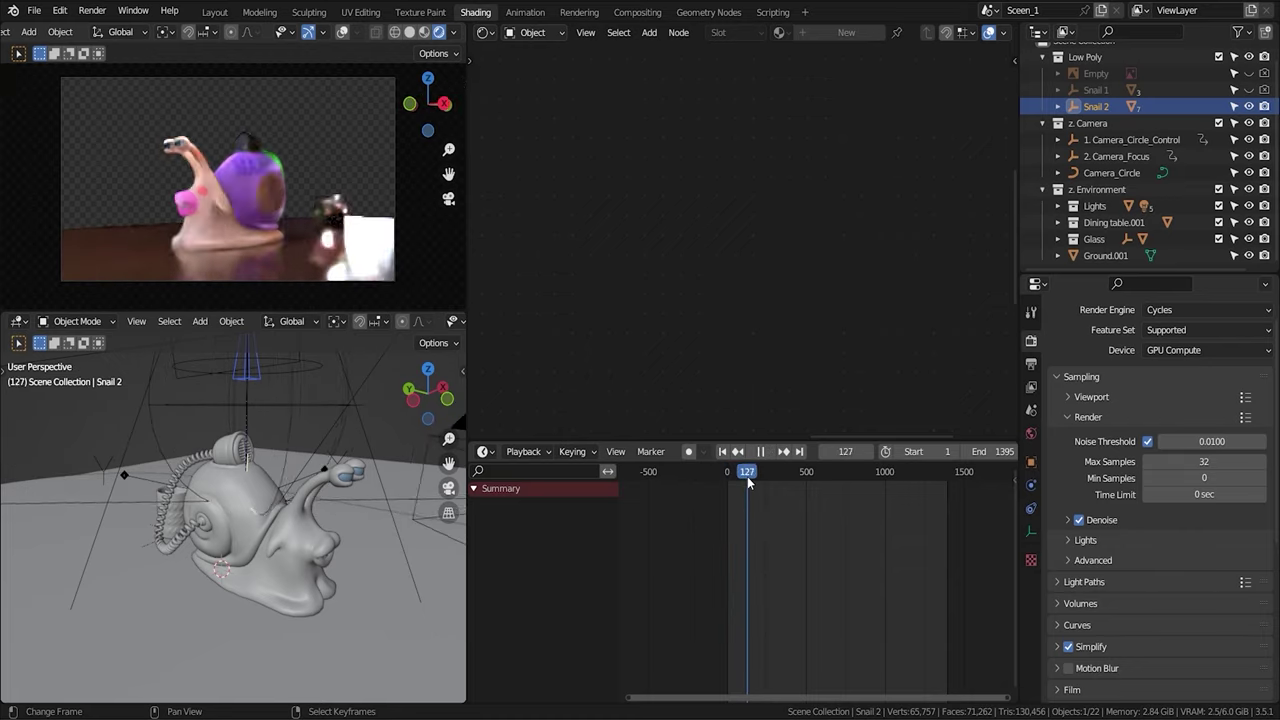